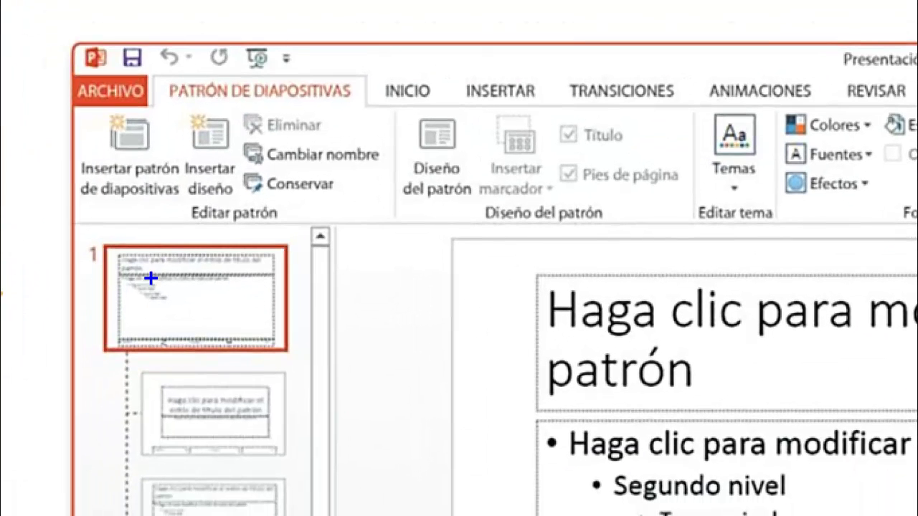
Ink-mark the master slide thumbnail with the pen, then advance to the next explanation slide.
drag(146, 248, 165, 244)
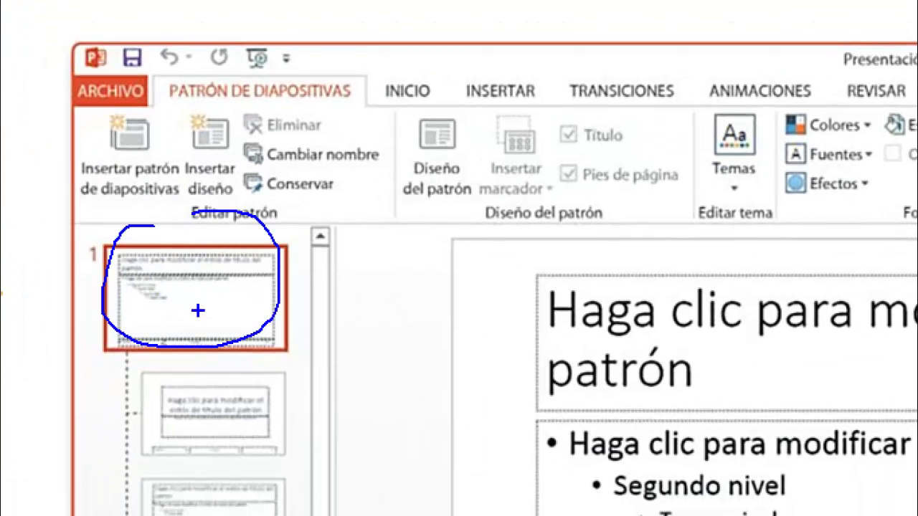
key(Escape)
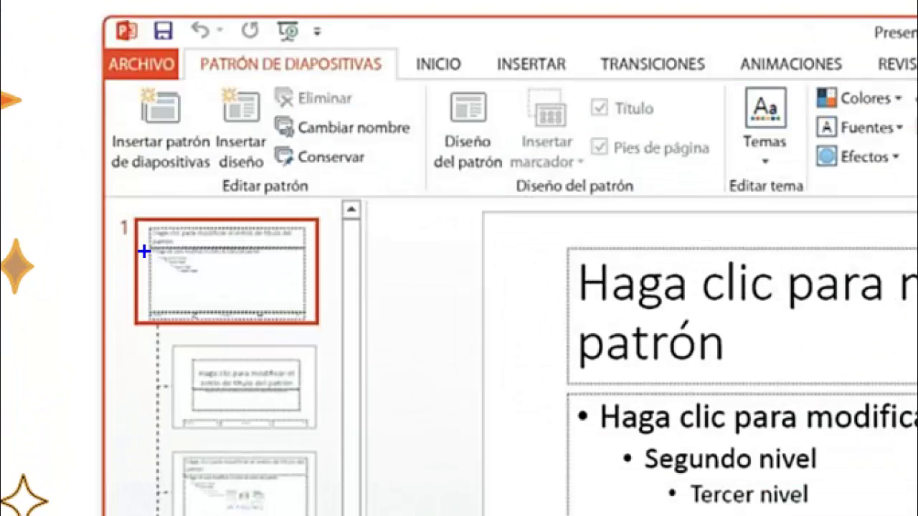
drag(198, 242, 210, 228)
drag(358, 257, 350, 465)
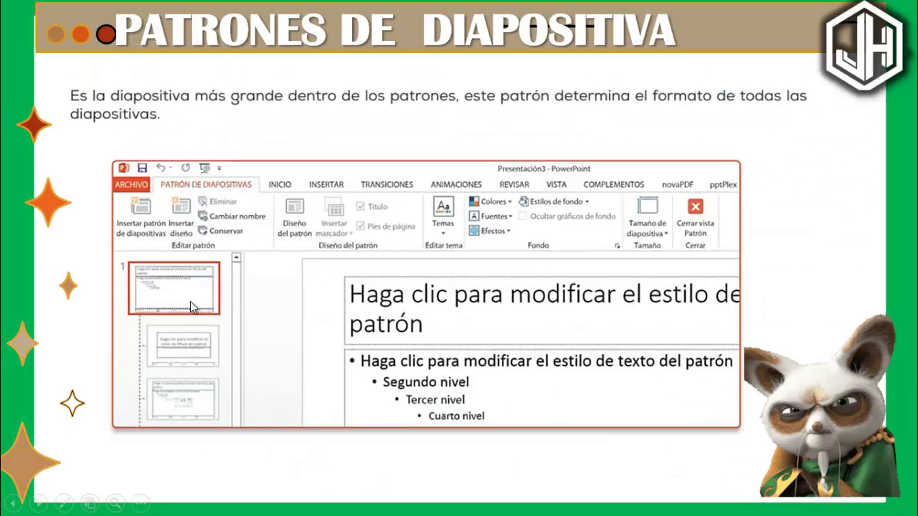
key(Right)
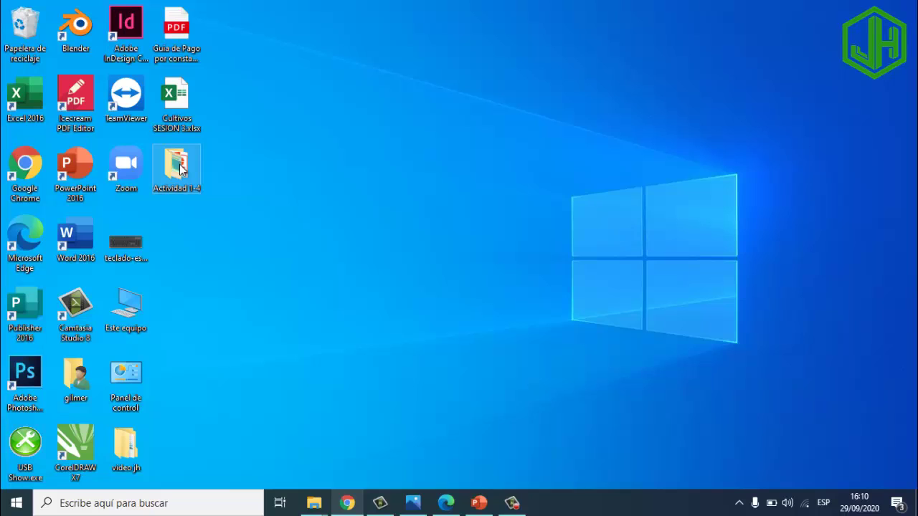
double_click(180, 167)
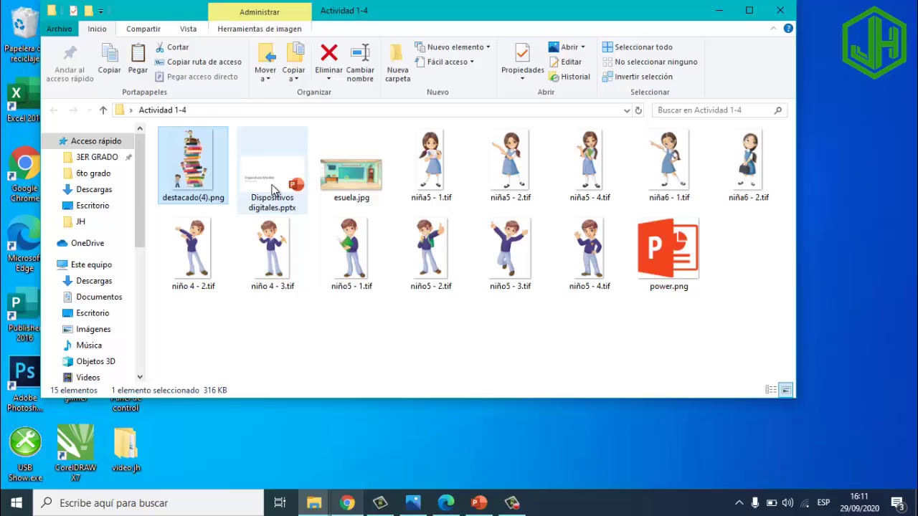
key(Return)
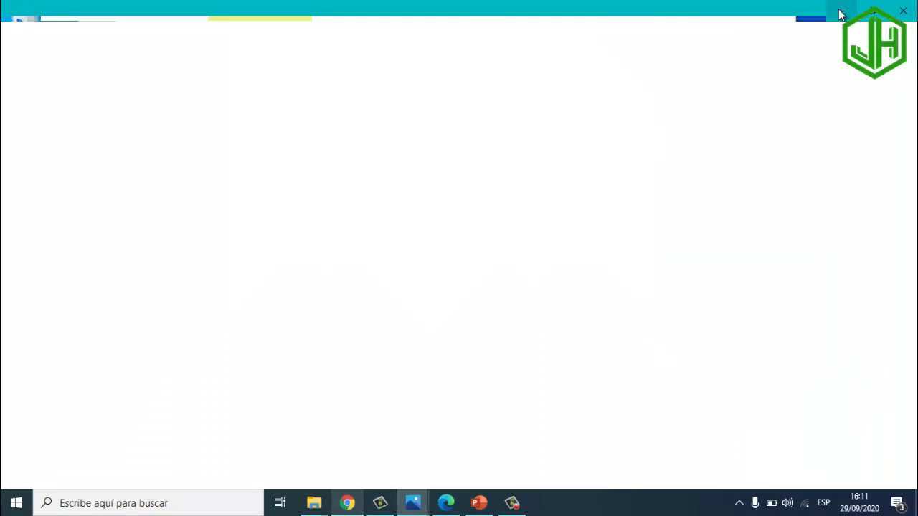
click(834, 14)
click(833, 9)
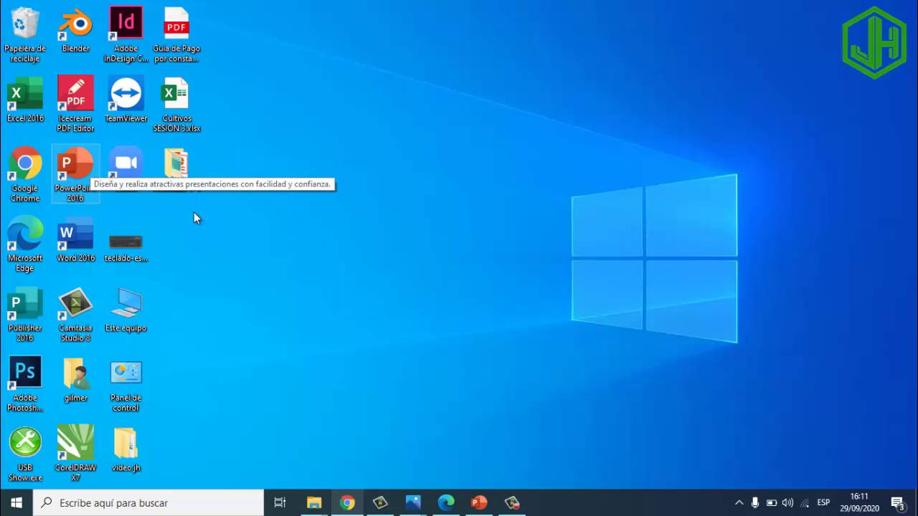
Bring up the blank Presentación1, close the Ideas de diseño pane and browse the slide layouts.
click(477, 501)
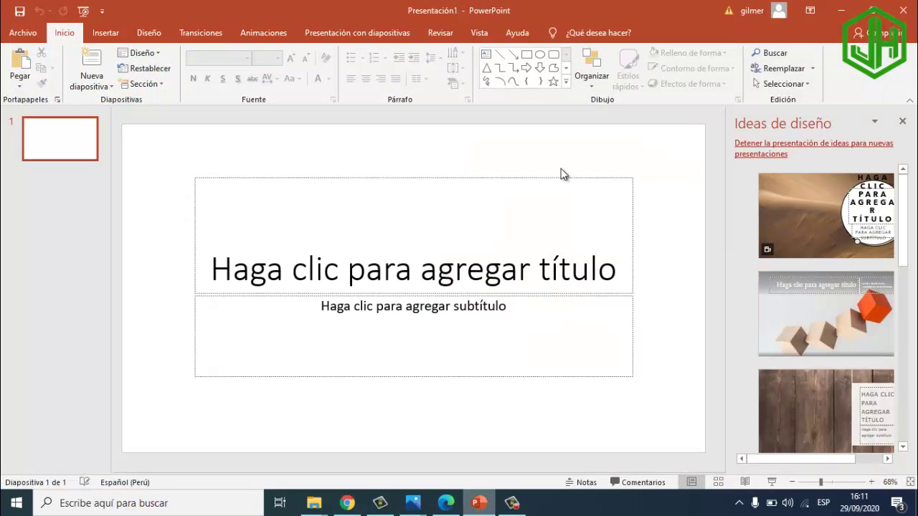
click(901, 121)
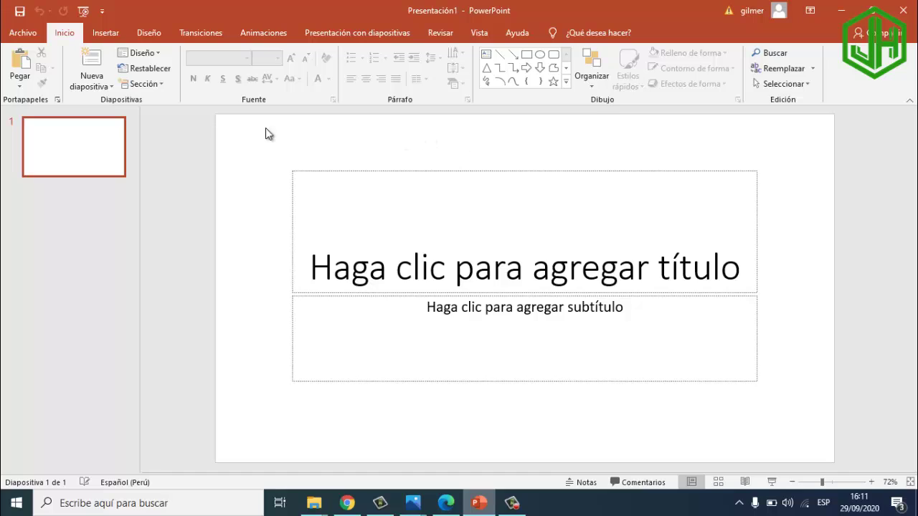
click(92, 87)
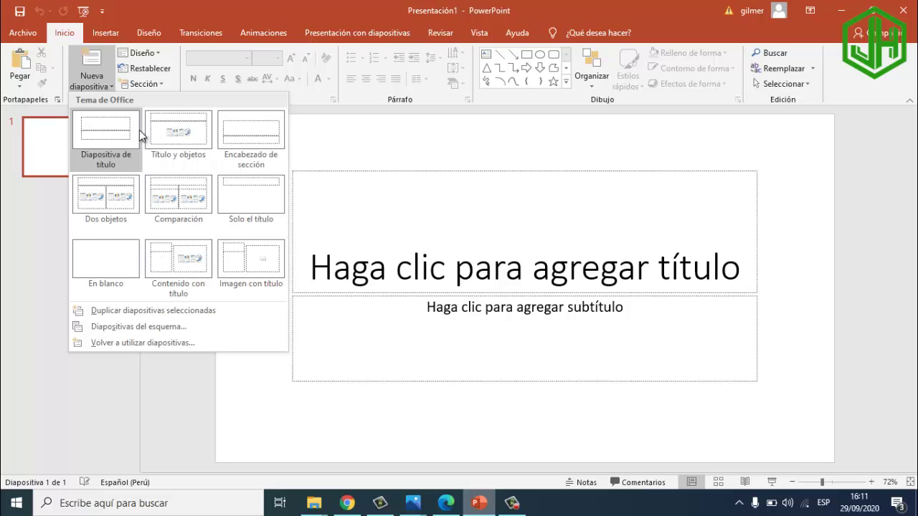
click(478, 33)
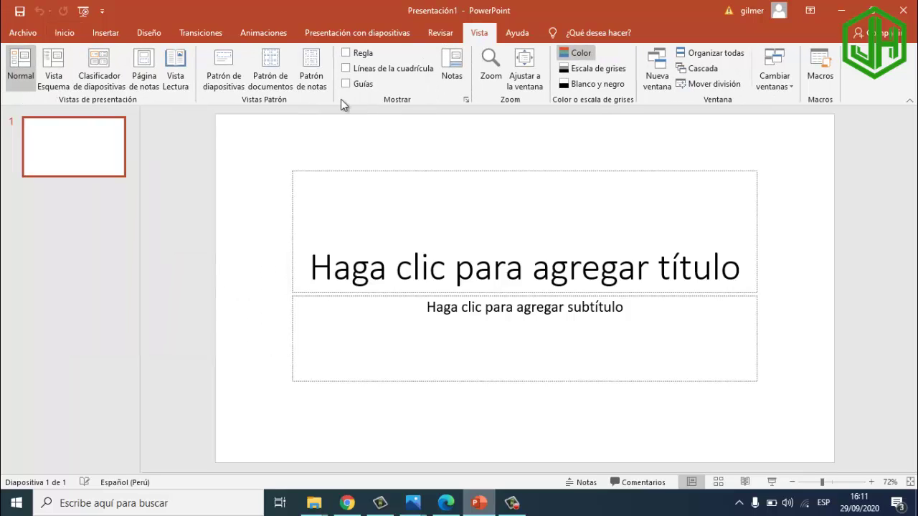
Enter Patrón de diapositivas view and select the top master slide with its five text levels.
click(235, 71)
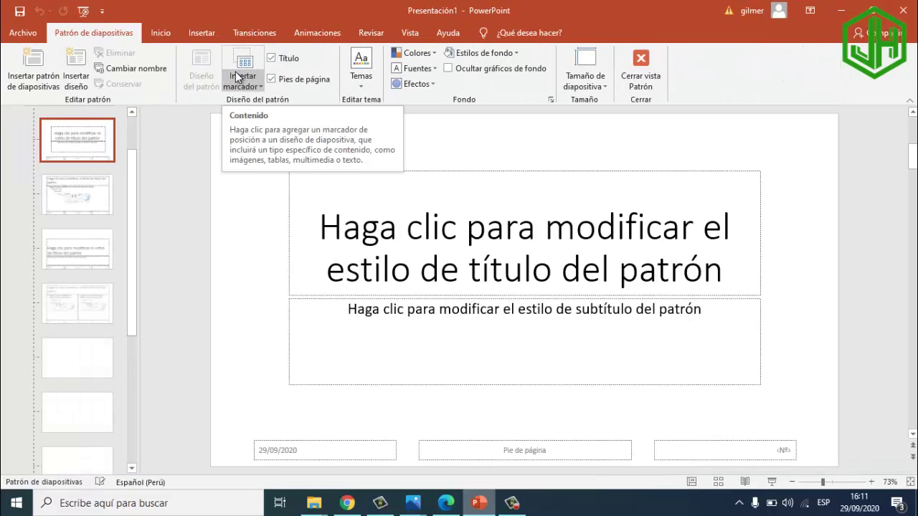
scroll(86, 201, up, 2)
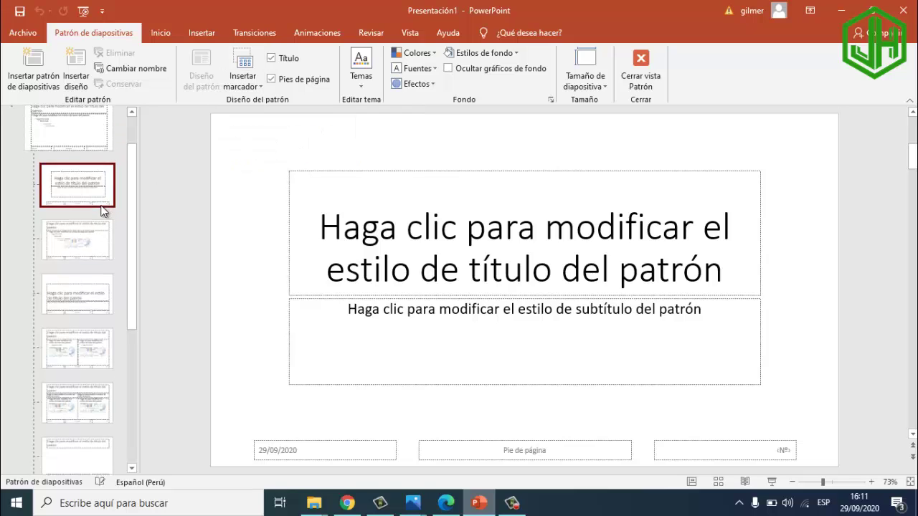
scroll(96, 231, down, 5)
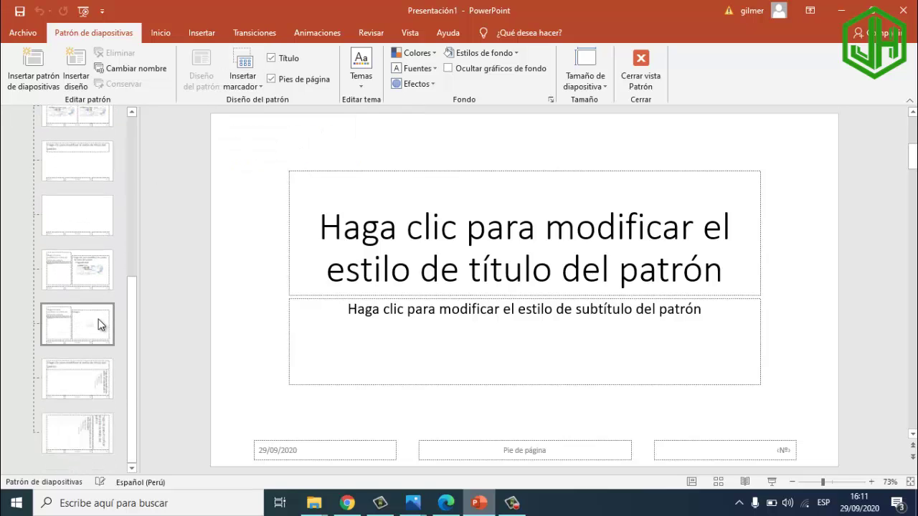
scroll(100, 315, up, 8)
click(46, 140)
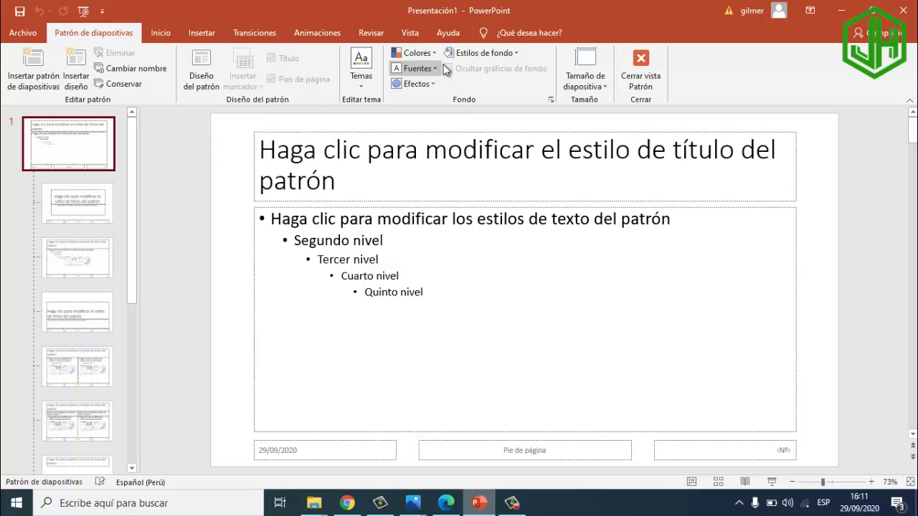
click(482, 52)
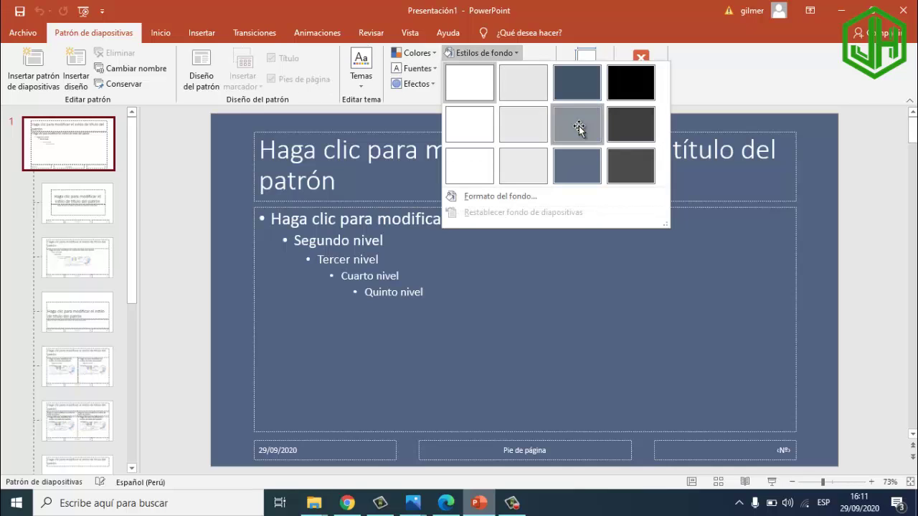
click(578, 127)
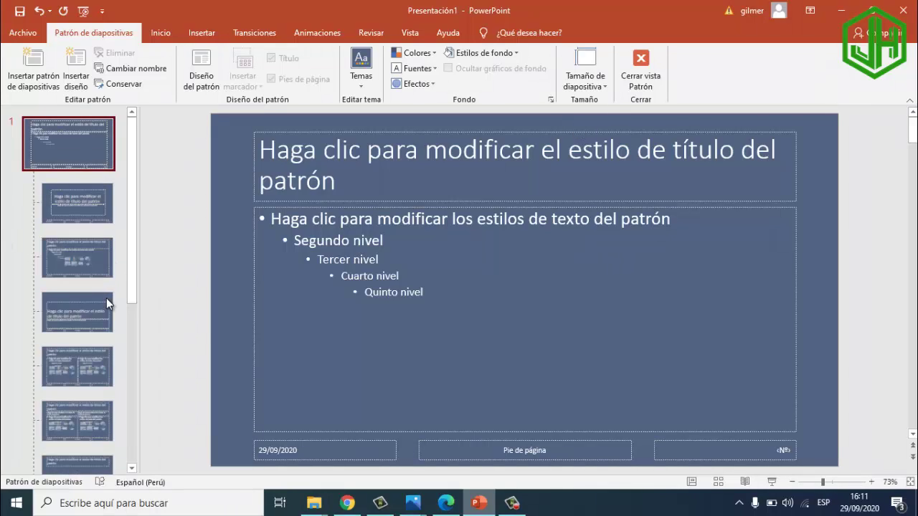
click(484, 52)
click(468, 83)
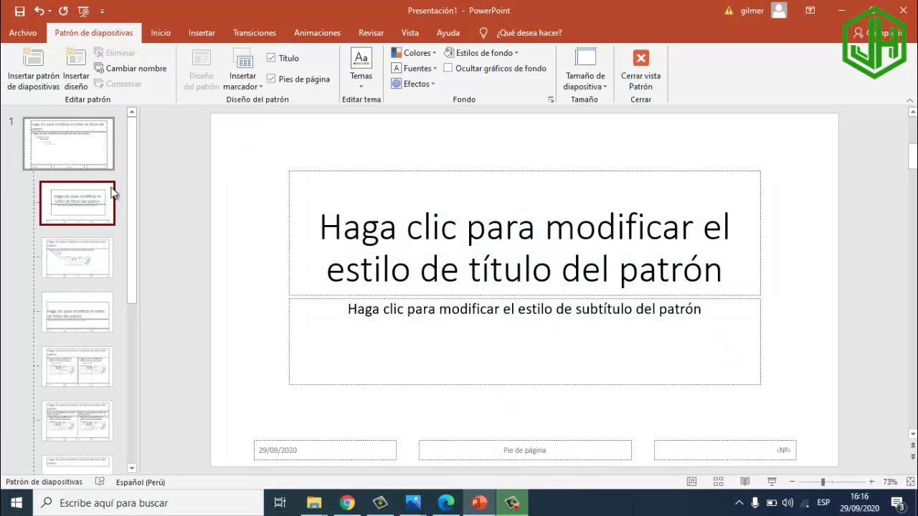
click(126, 69)
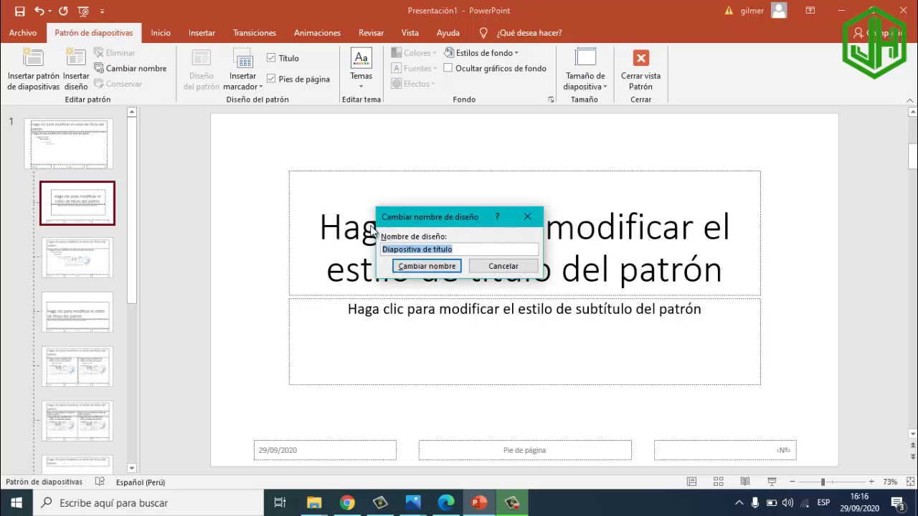
click(504, 265)
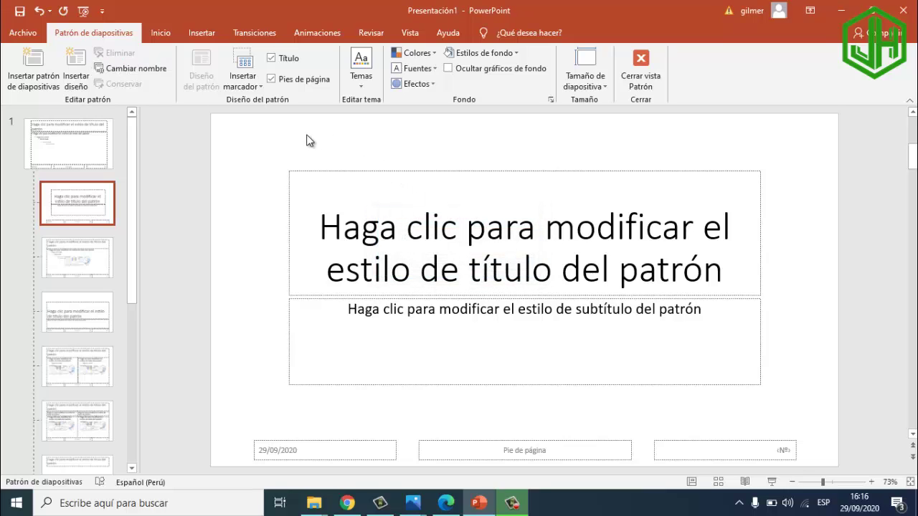
Fill the title layout background with esuela.jpg from Desktop\Actividad 1-4 at 50% transparency.
click(493, 53)
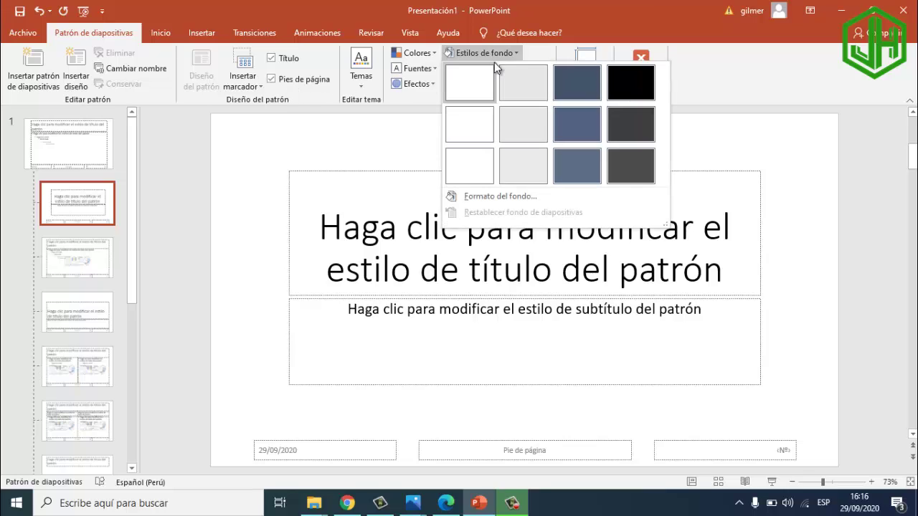
click(513, 202)
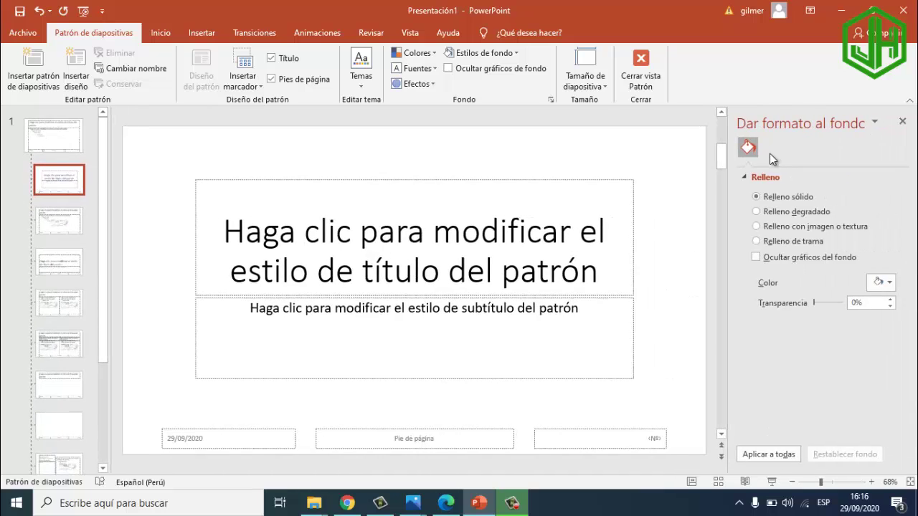
click(786, 230)
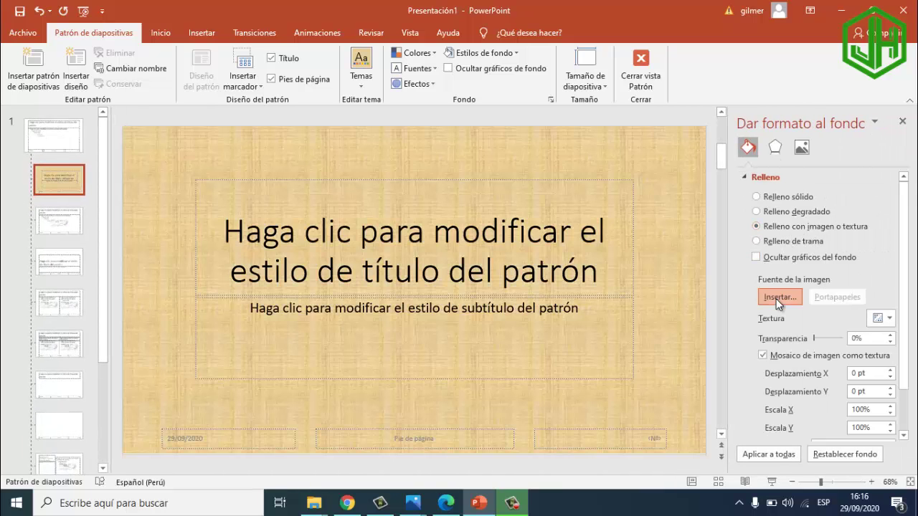
click(776, 298)
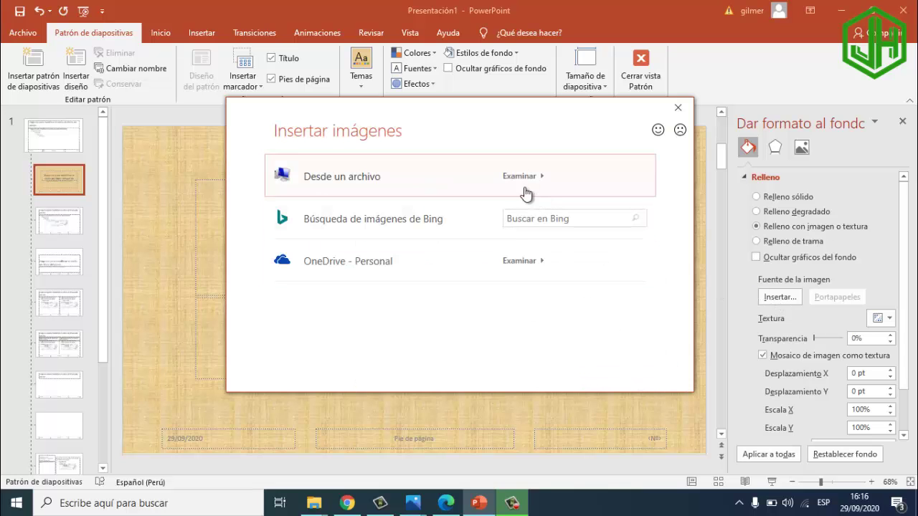
click(516, 178)
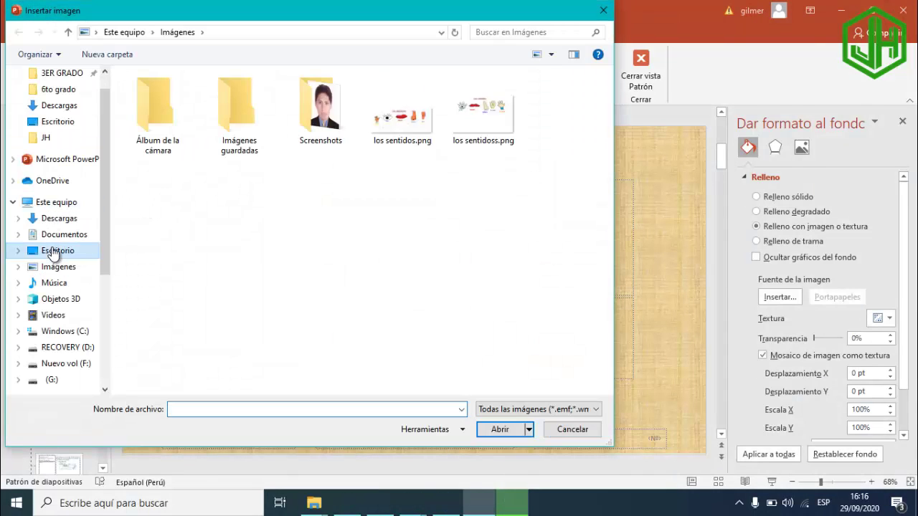
click(54, 252)
double_click(156, 123)
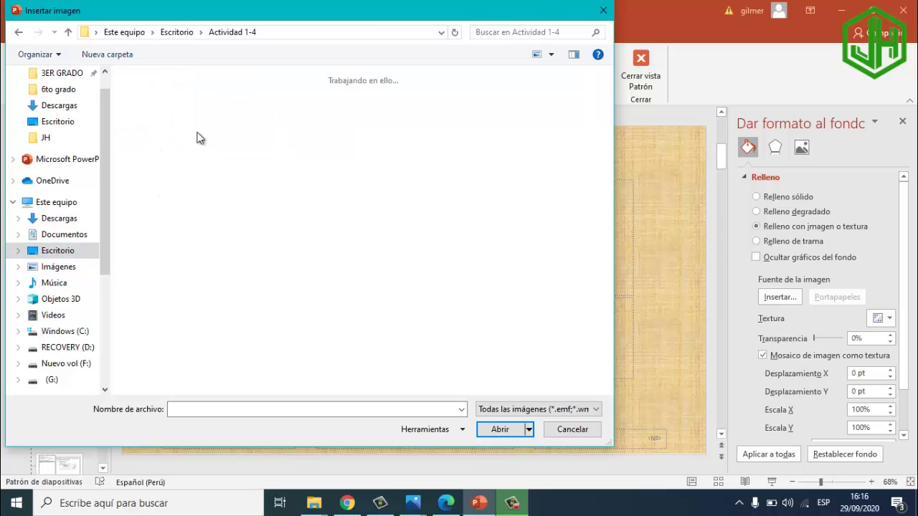
double_click(248, 124)
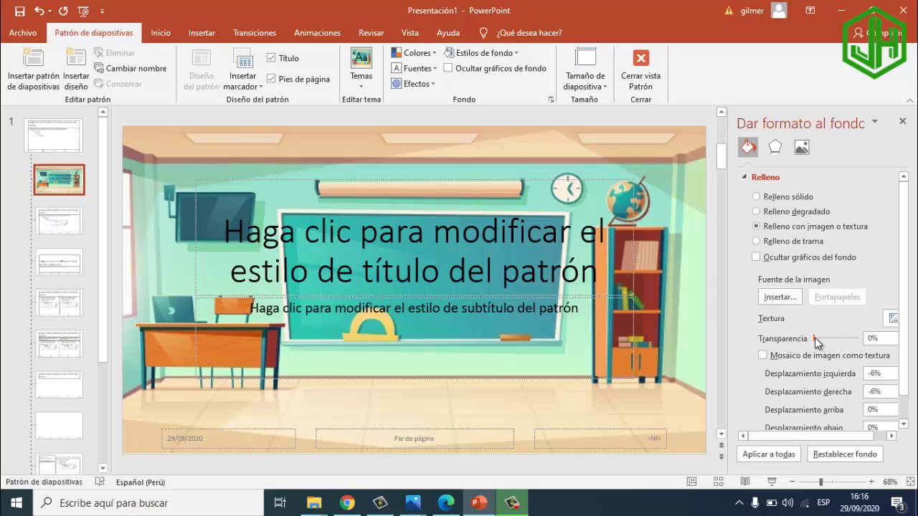
drag(828, 338, 861, 341)
text(5)
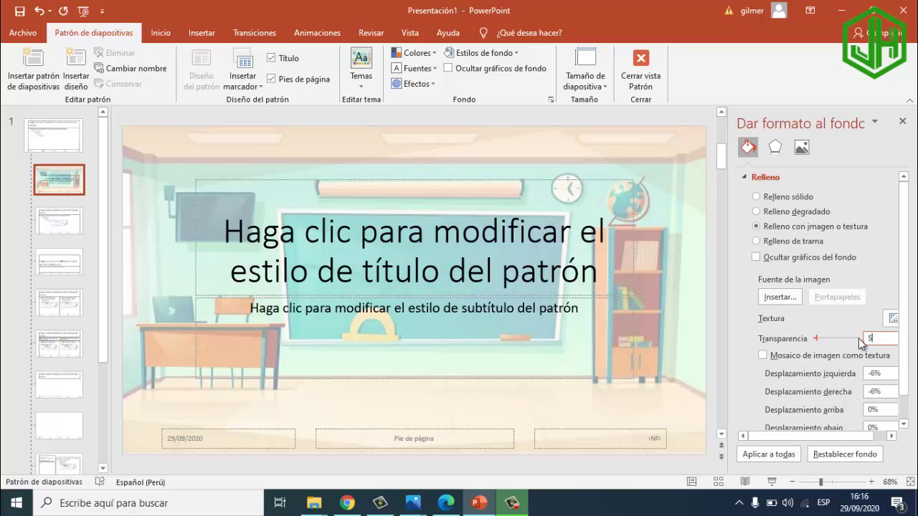
text(0)
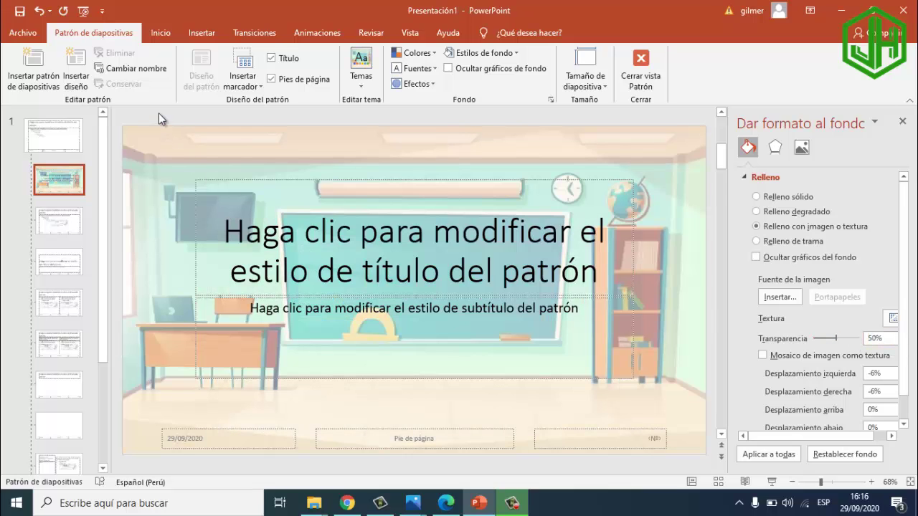
Insert niña5 - 1.tif and move the schoolgirl into the title layout's bottom-left corner.
click(200, 32)
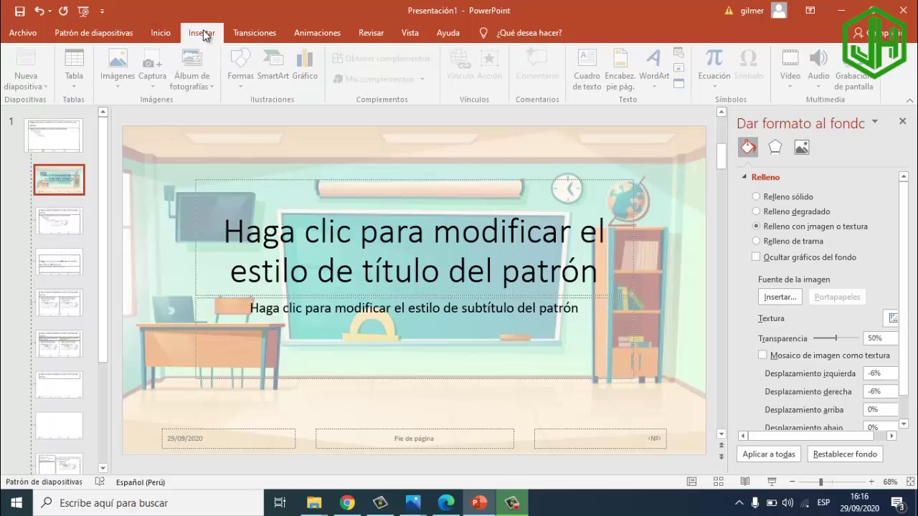
click(121, 68)
click(144, 120)
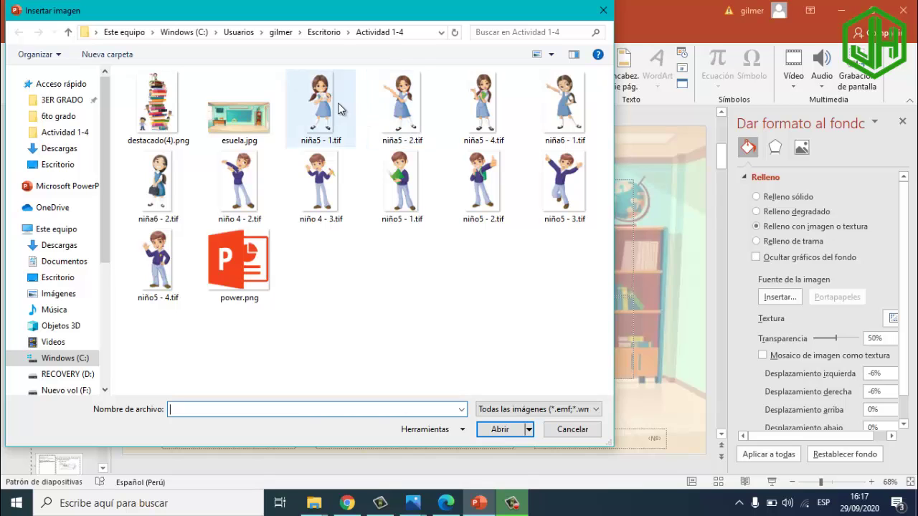
double_click(403, 100)
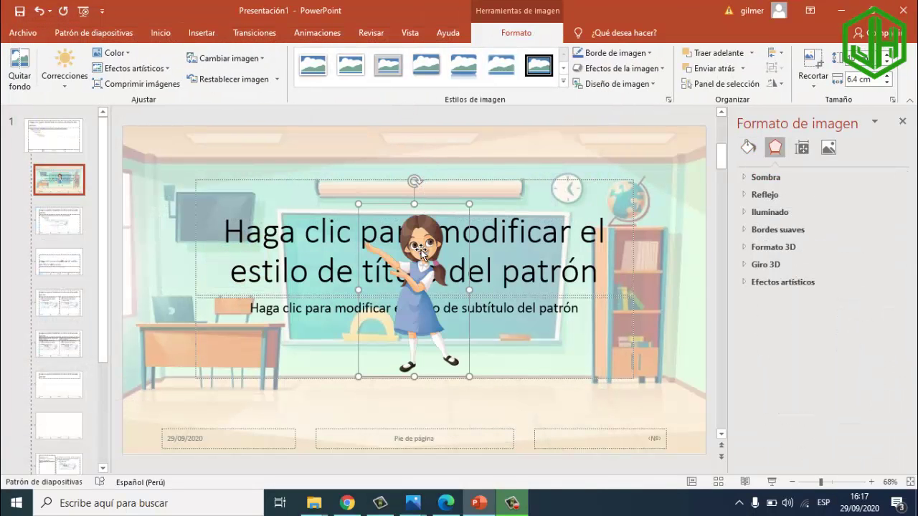
drag(423, 254, 171, 245)
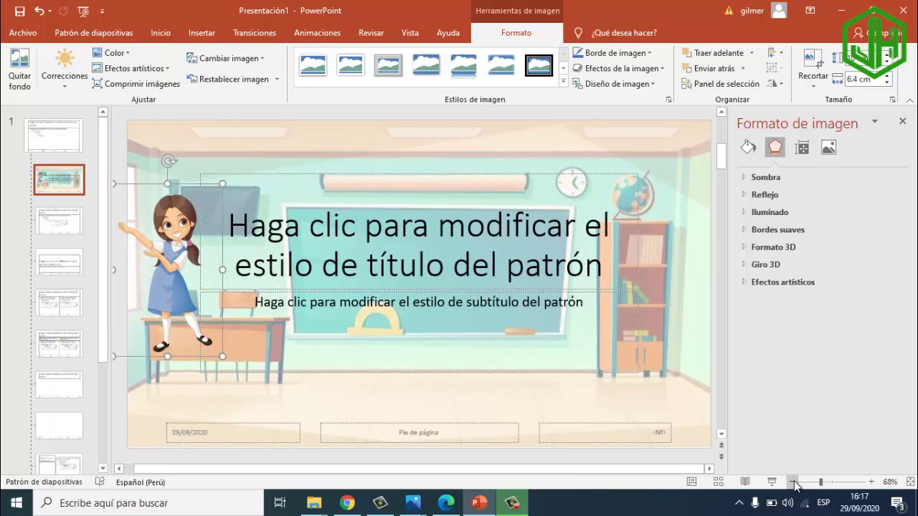
click(791, 481)
click(791, 482)
click(792, 482)
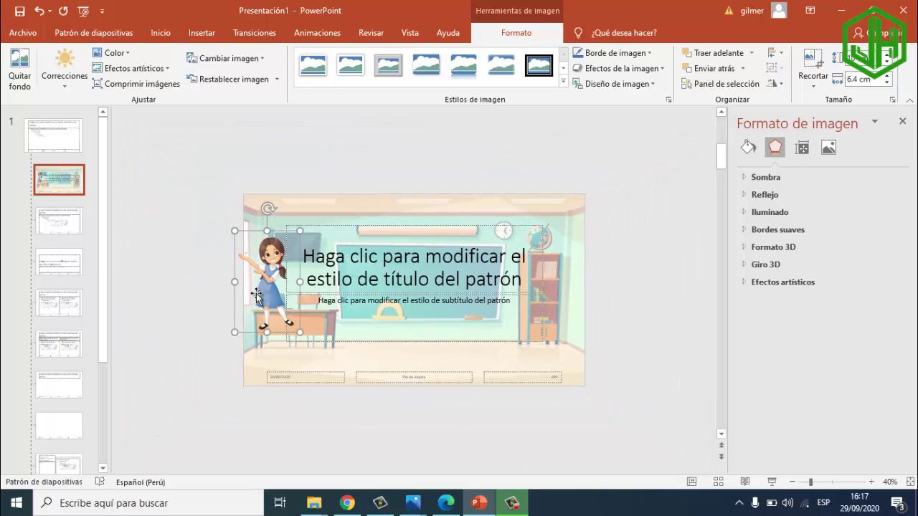
mouse_move(252, 296)
mouse_down()
mouse_move(261, 318)
mouse_move(233, 317)
mouse_move(367, 320)
mouse_move(275, 332)
mouse_up()
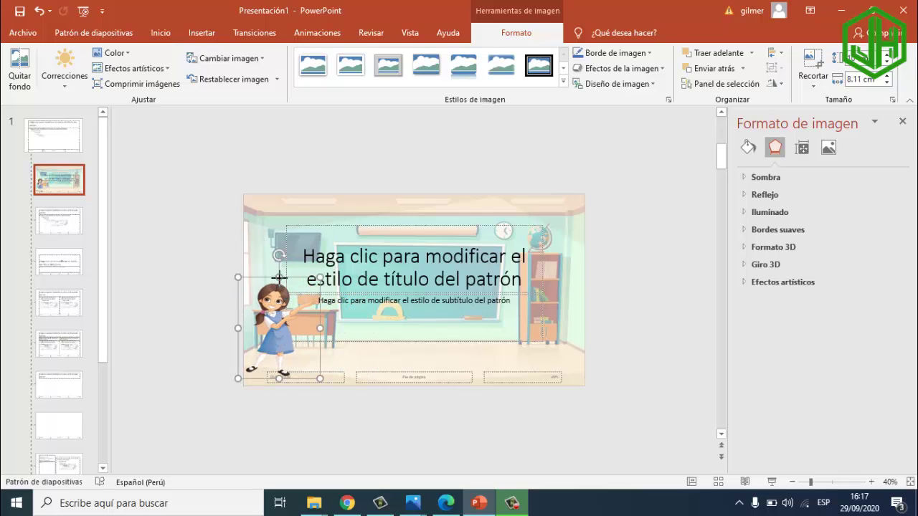
click(251, 147)
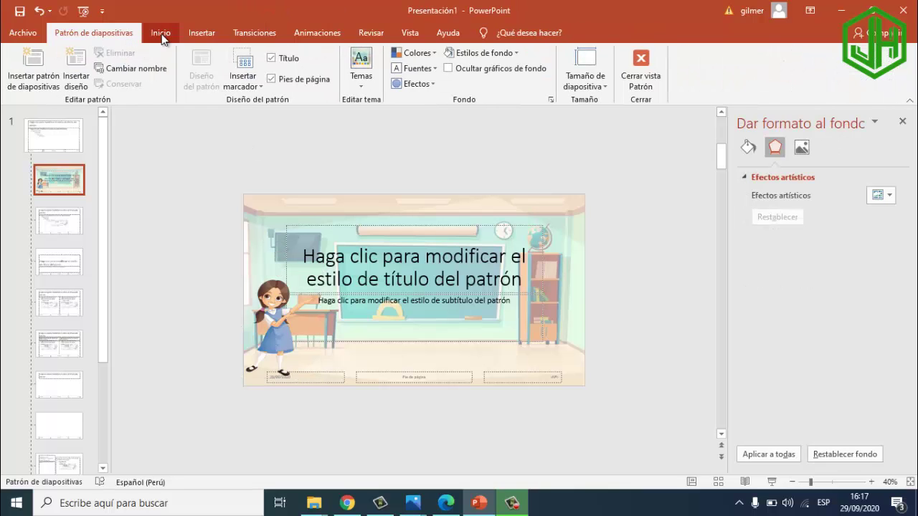
Insert niño 4 - 2.tif and move the schoolboy to the right side of the title layout.
click(202, 33)
click(121, 75)
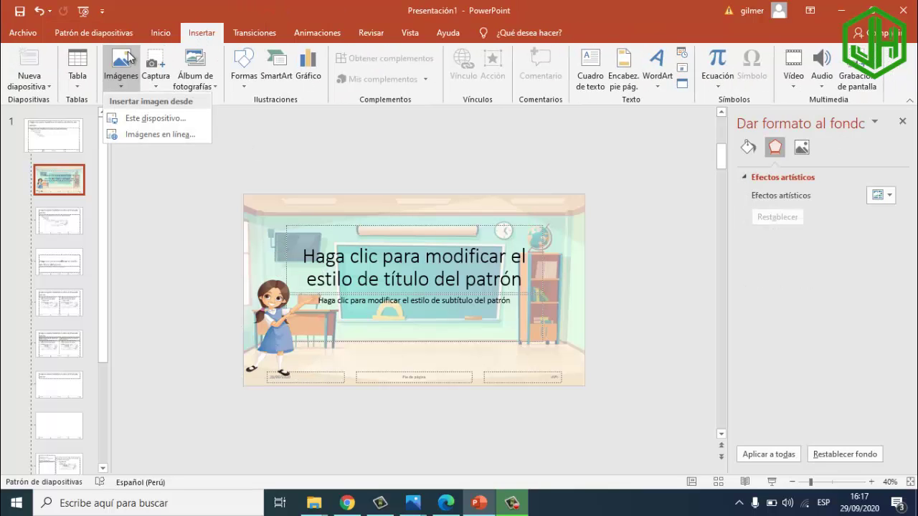
click(161, 117)
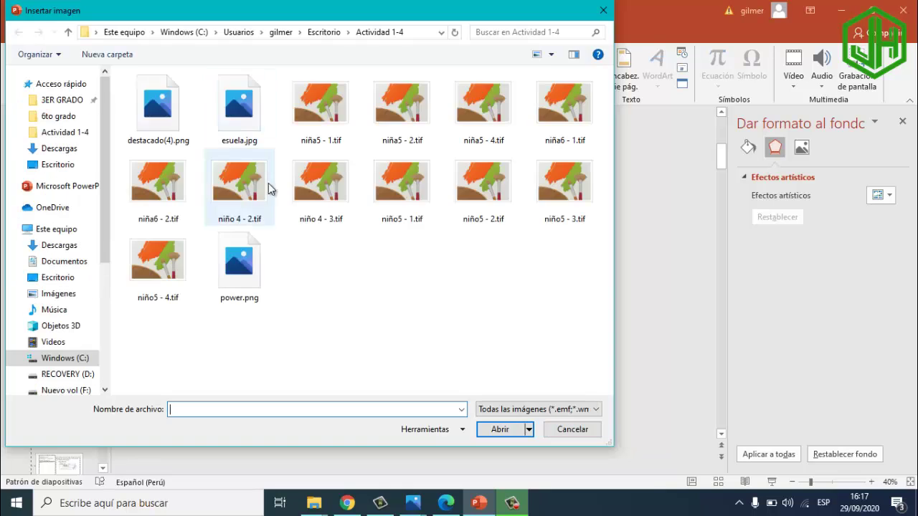
double_click(240, 190)
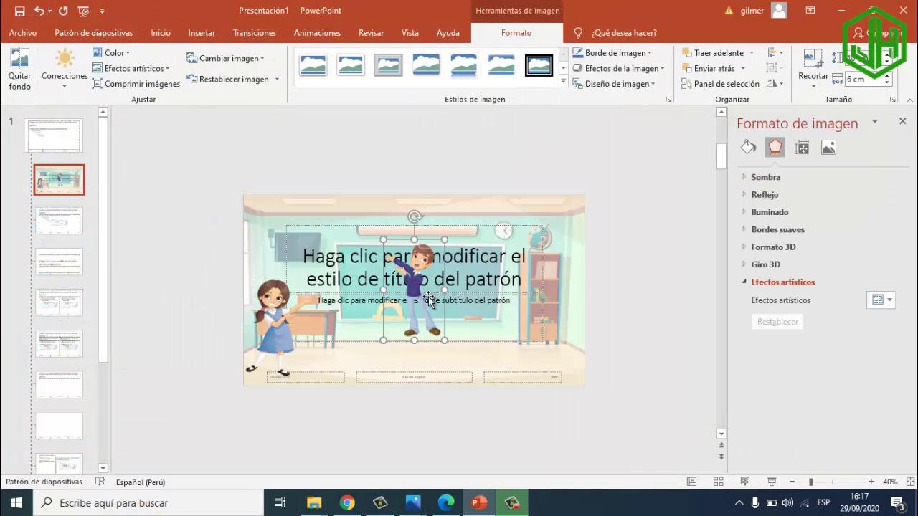
drag(401, 315, 556, 337)
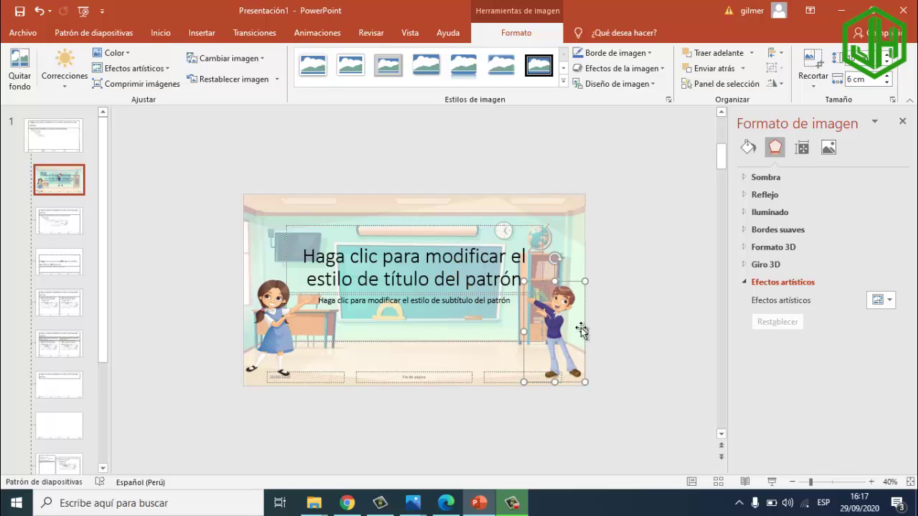
Enlarge the schoolgirl to 9.91 cm and the schoolboy slightly by their corner handles.
click(260, 315)
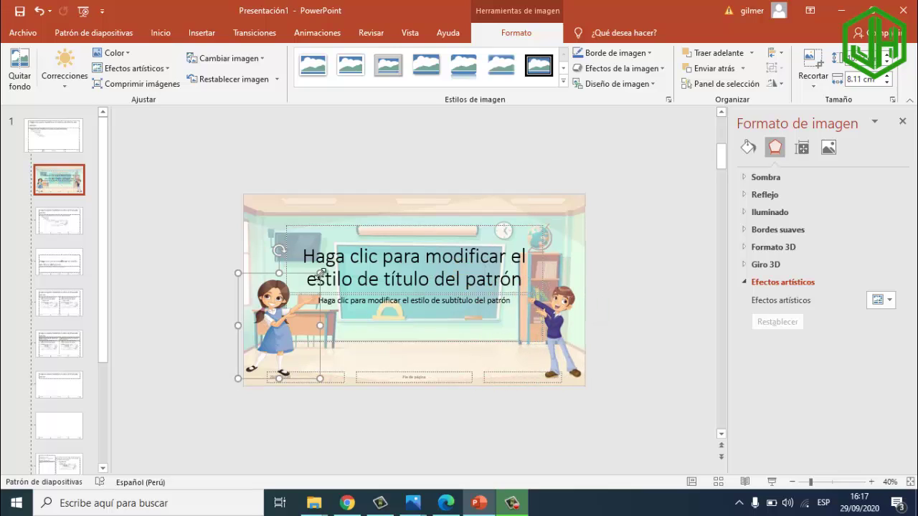
drag(320, 273, 336, 252)
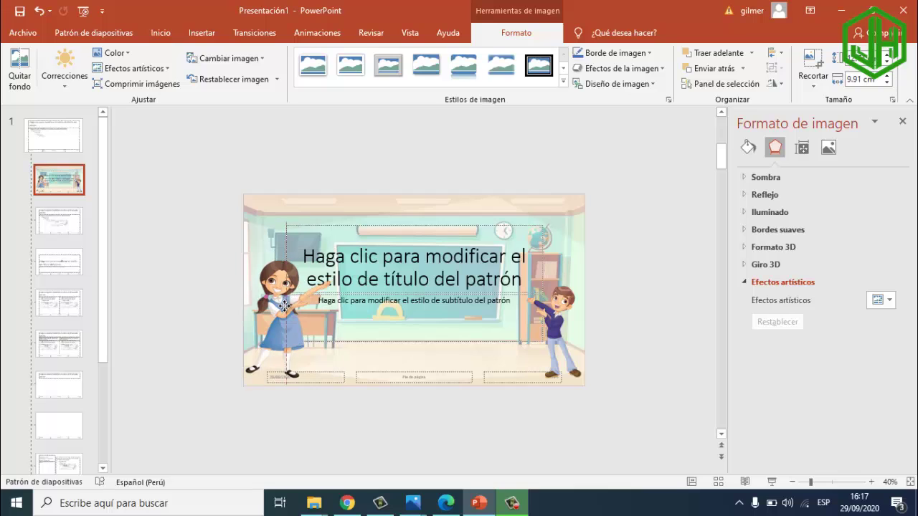
click(563, 311)
drag(583, 283, 592, 270)
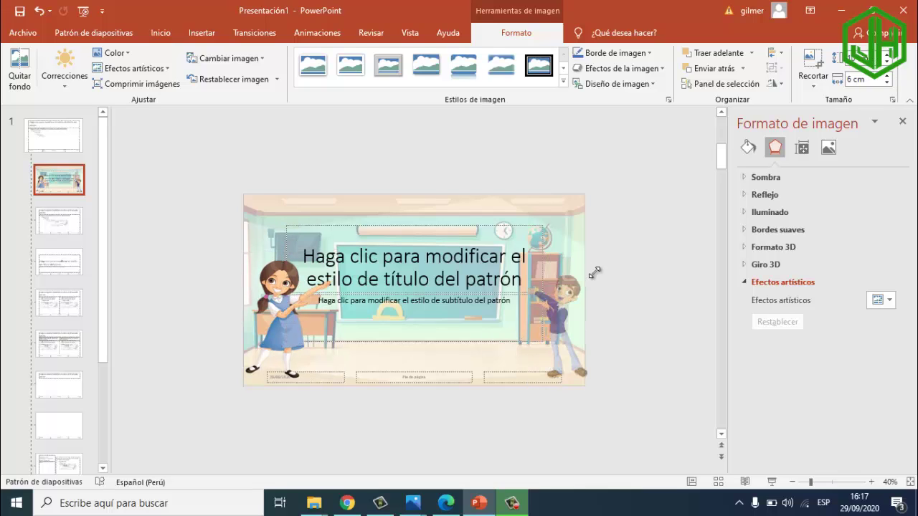
click(59, 235)
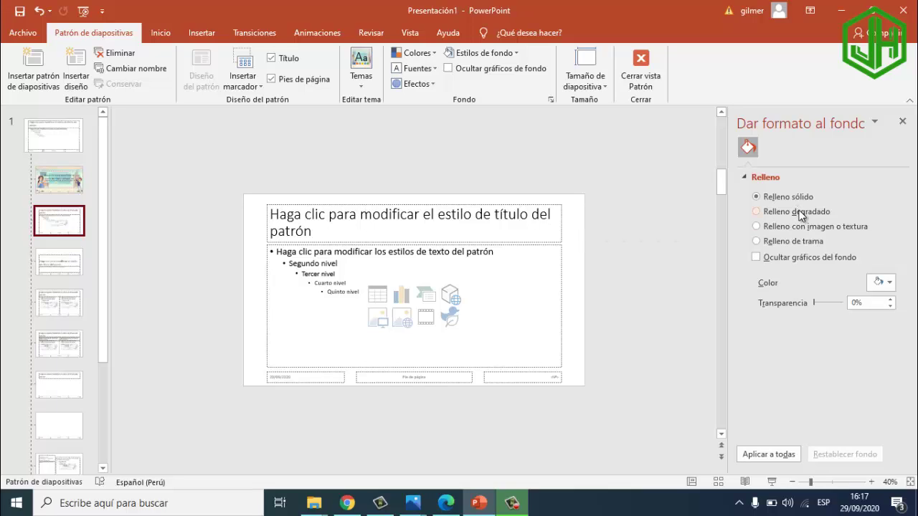
Set the Title and Content layout background colour to light green.
click(888, 283)
click(874, 402)
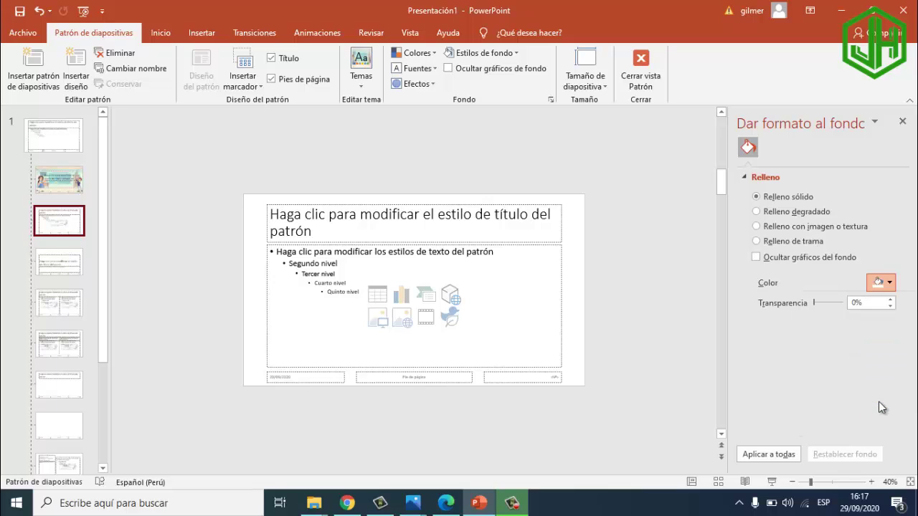
click(889, 283)
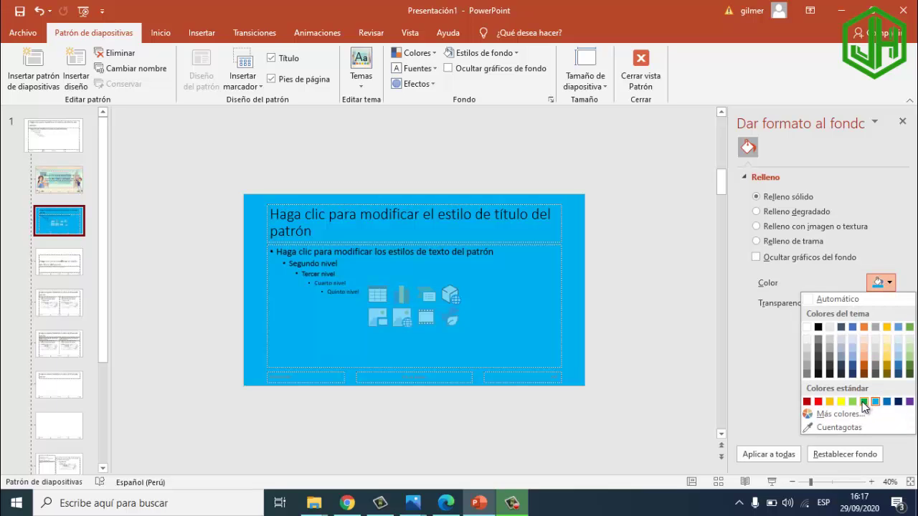
click(850, 401)
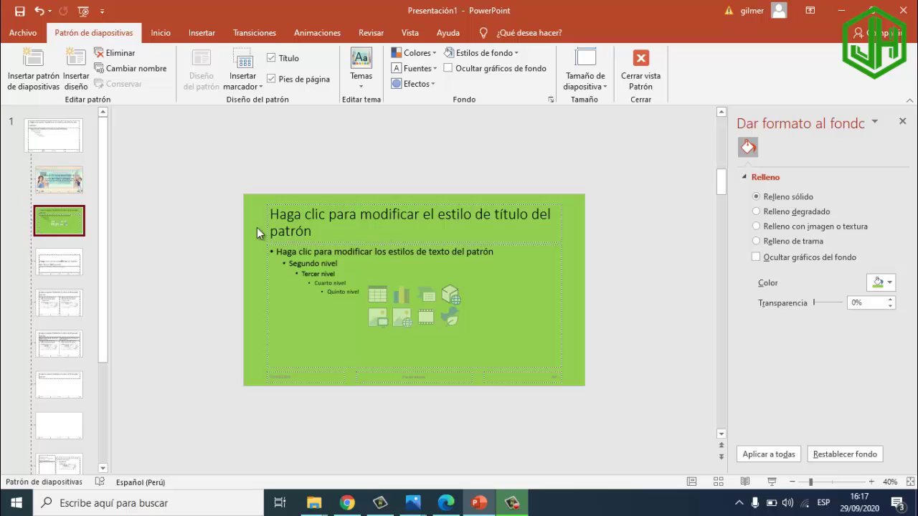
Insert destacado(4).png, move it to the bottom-left and enlarge it slightly.
click(201, 32)
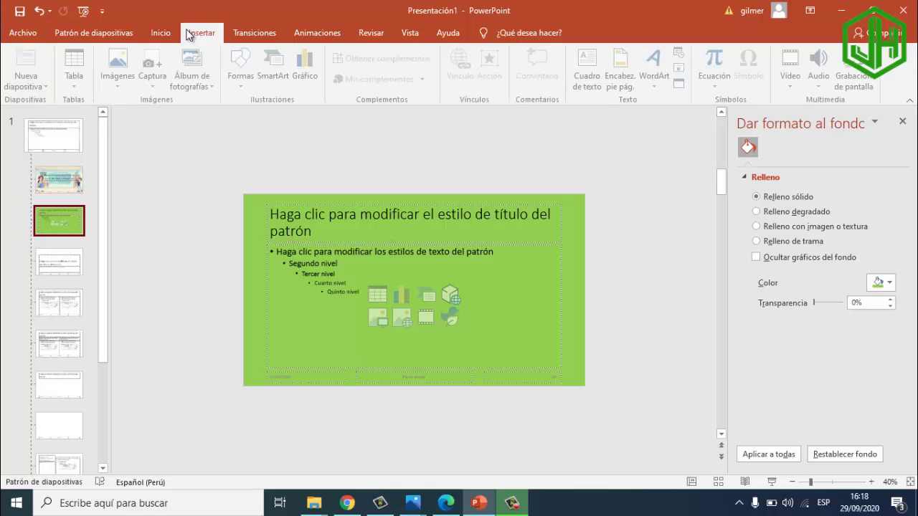
click(120, 61)
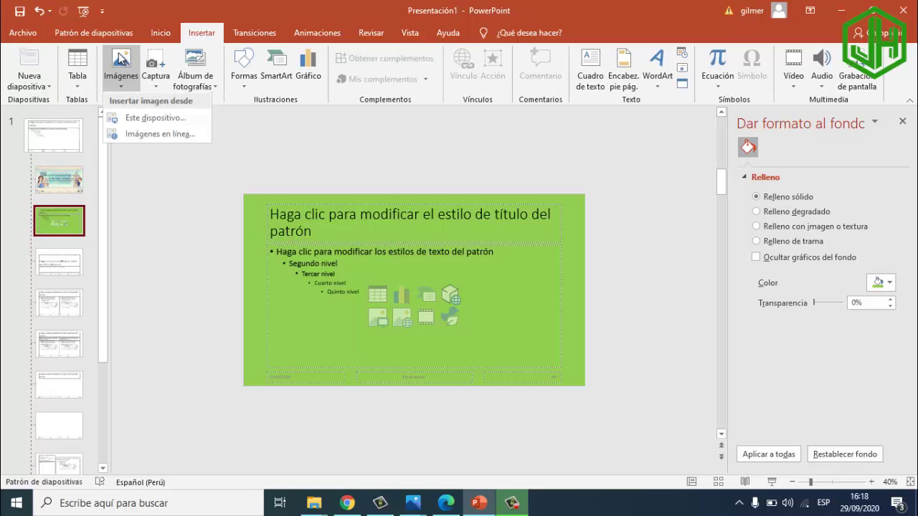
click(164, 119)
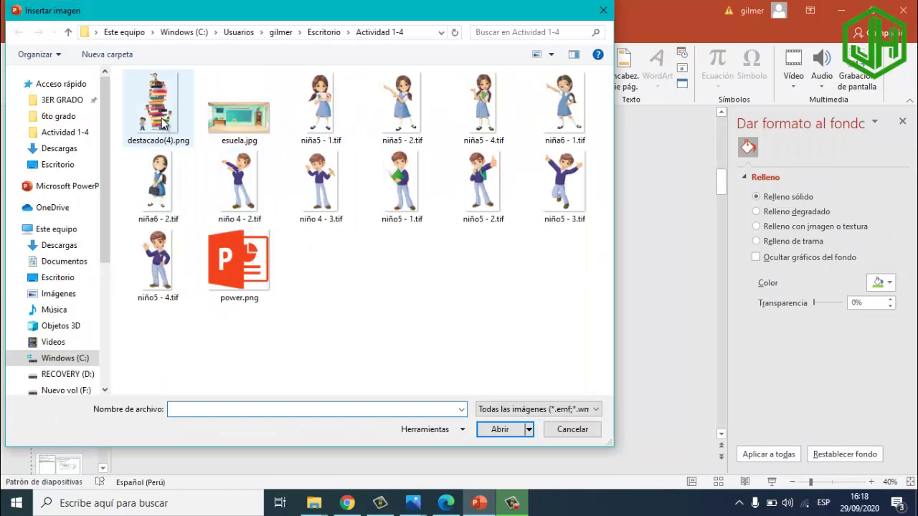
double_click(162, 124)
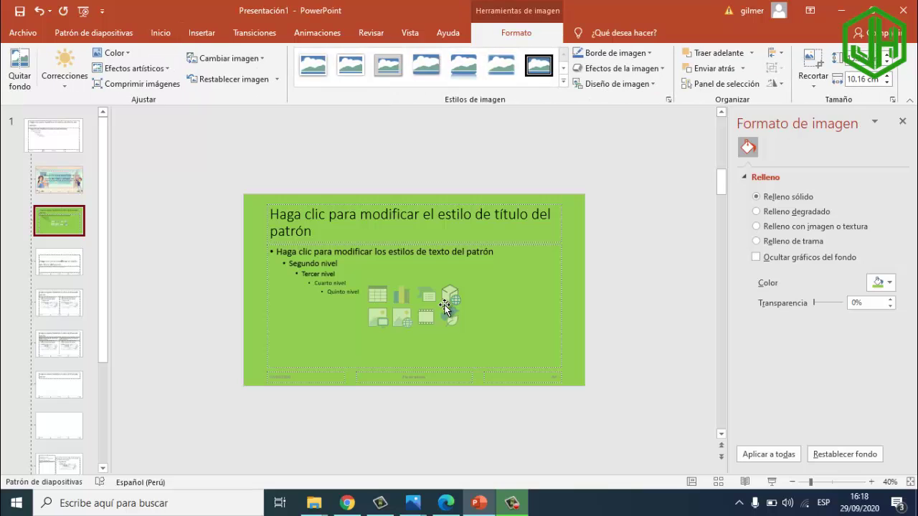
mouse_move(414, 305)
mouse_down()
mouse_move(314, 306)
mouse_move(299, 322)
mouse_up()
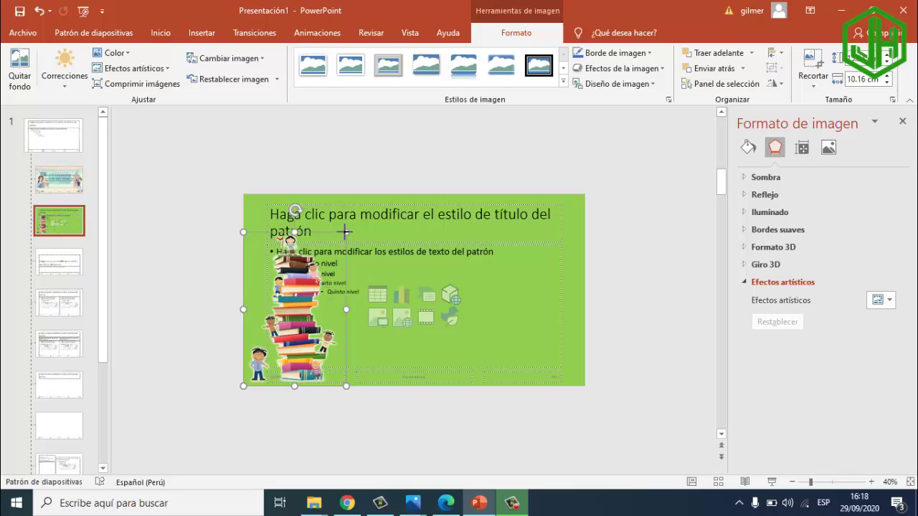
drag(346, 232, 352, 223)
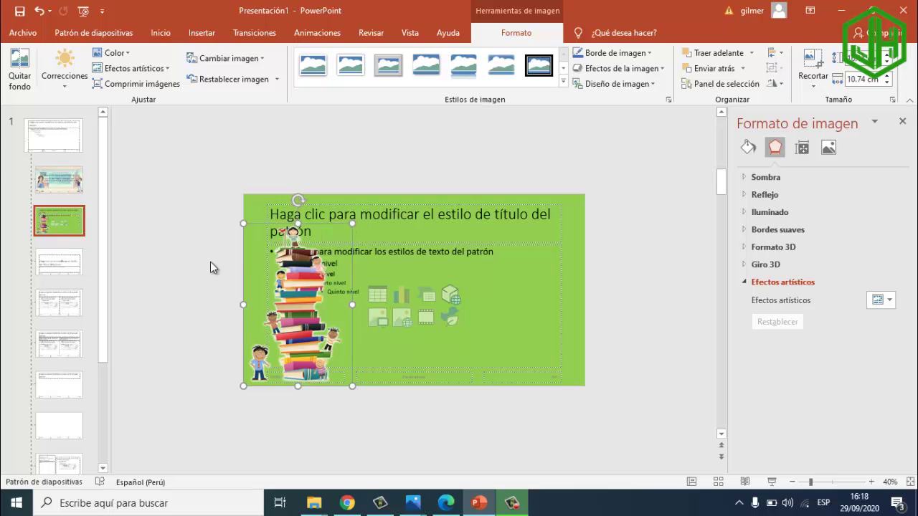
click(66, 266)
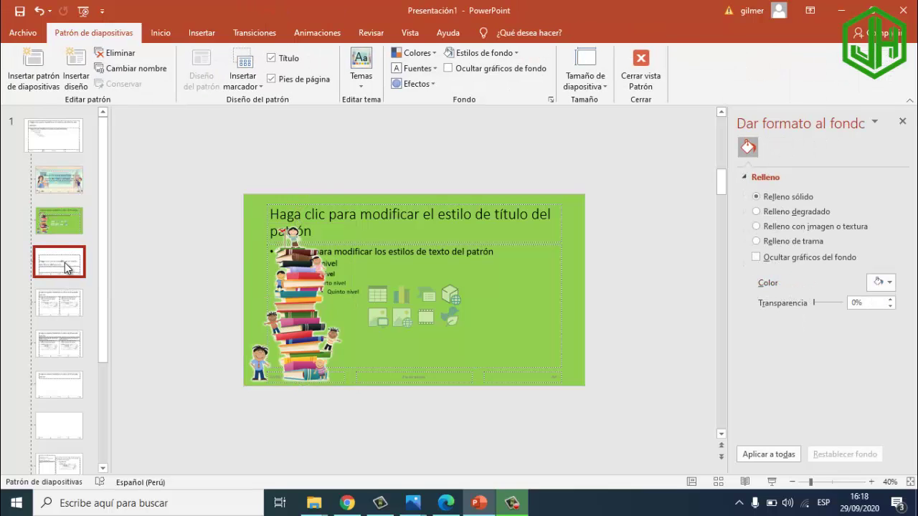
Give the Section Header layout a blue background.
click(70, 236)
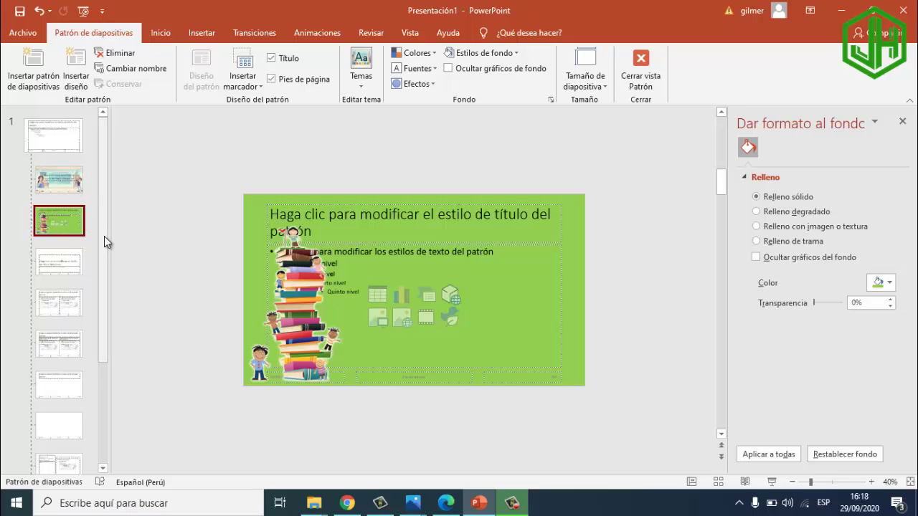
click(47, 263)
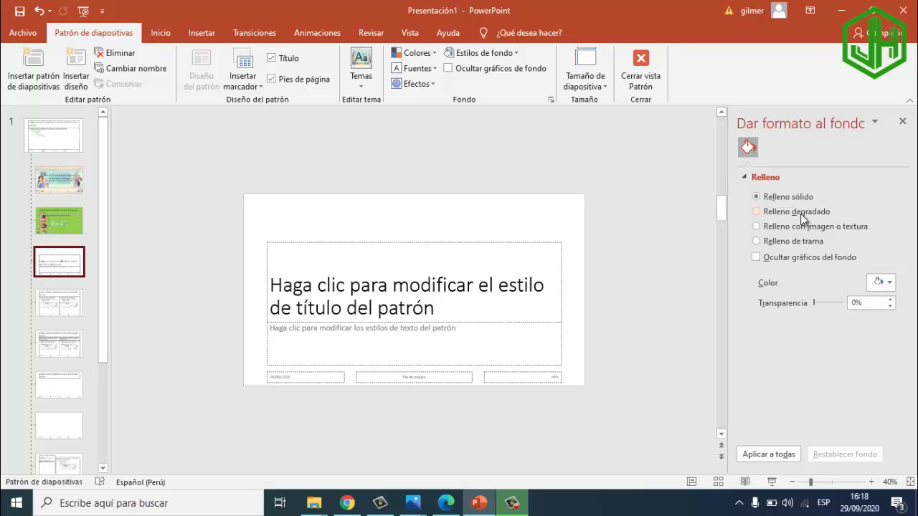
click(880, 280)
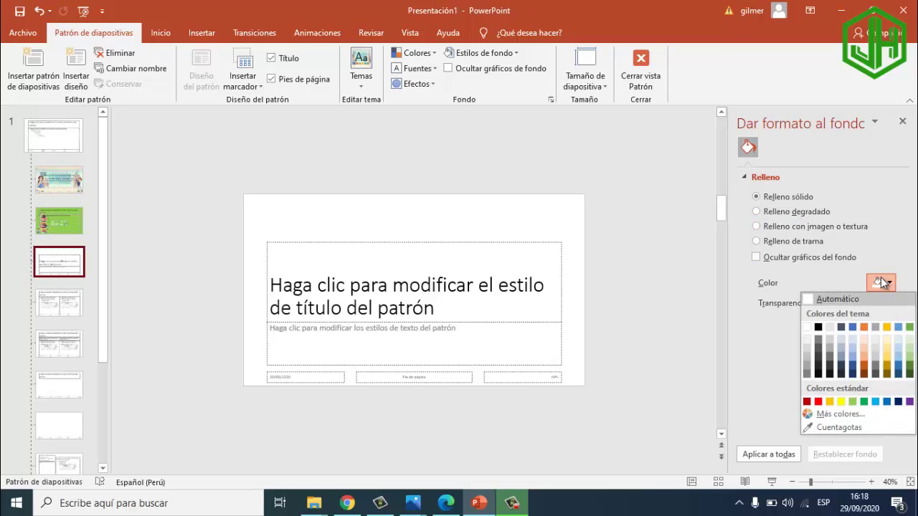
click(855, 362)
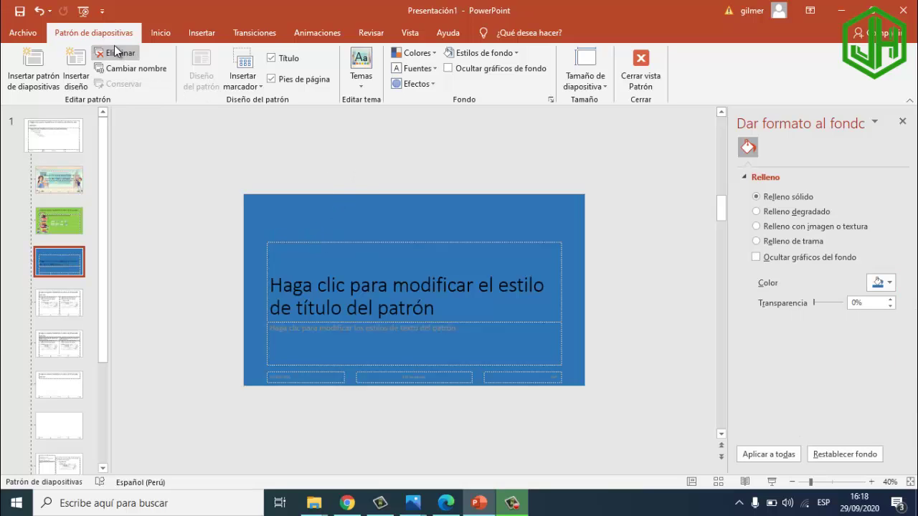
Insert niño5 - 4.tif and place the enlarged schoolboy at the layout's lower right.
click(202, 33)
click(121, 68)
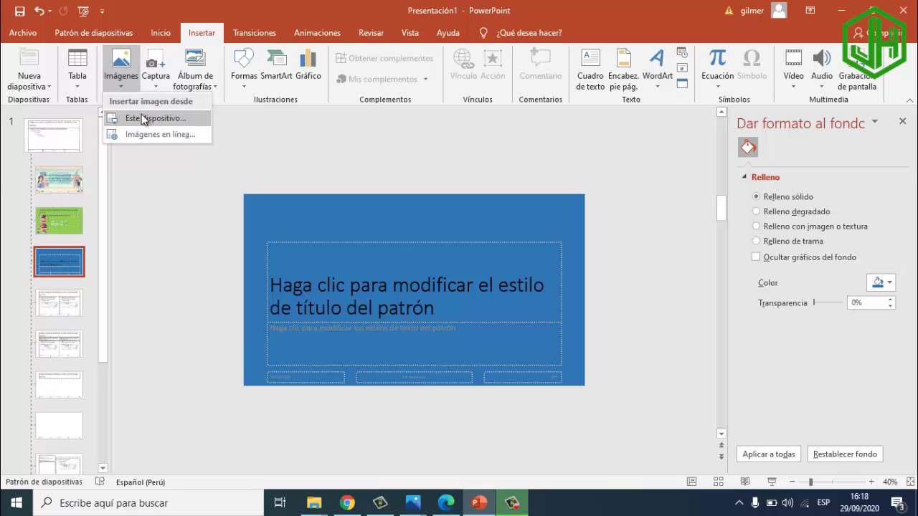
click(142, 118)
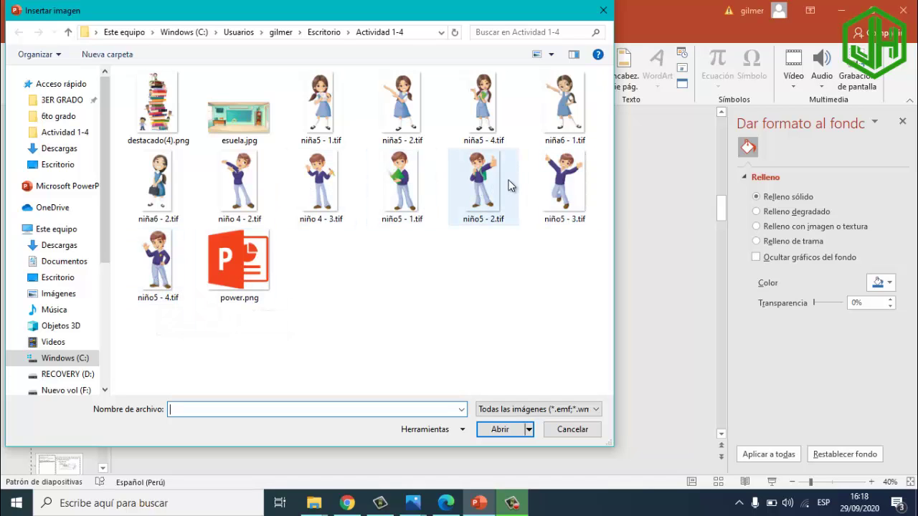
double_click(158, 263)
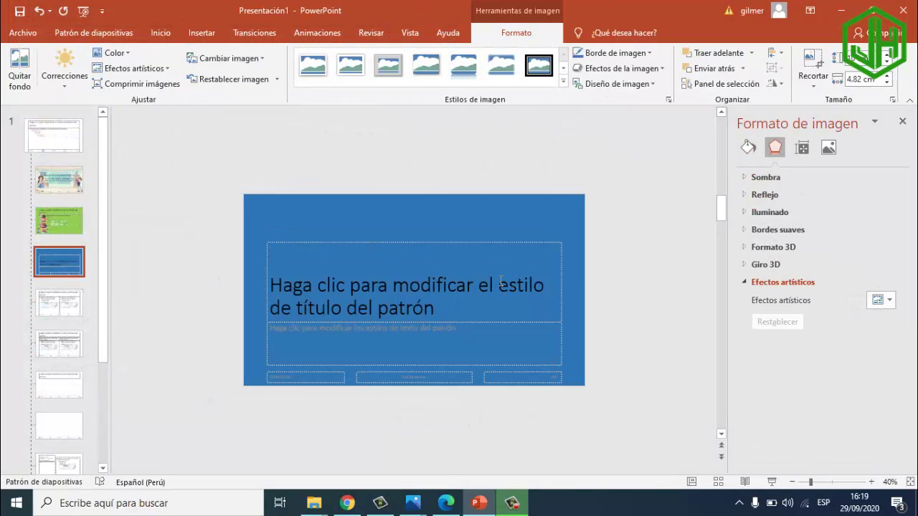
drag(419, 288, 523, 302)
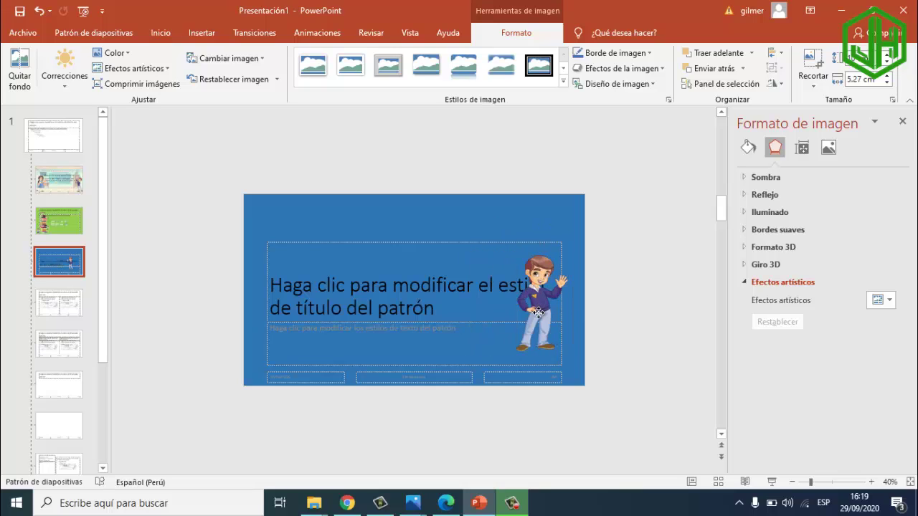
mouse_move(522, 255)
mouse_down()
mouse_move(548, 290)
mouse_move(527, 330)
mouse_up()
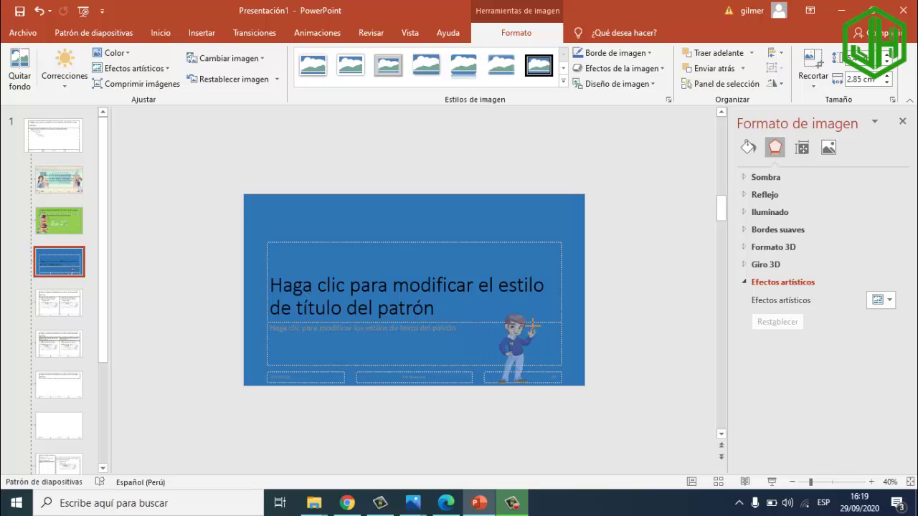
click(101, 34)
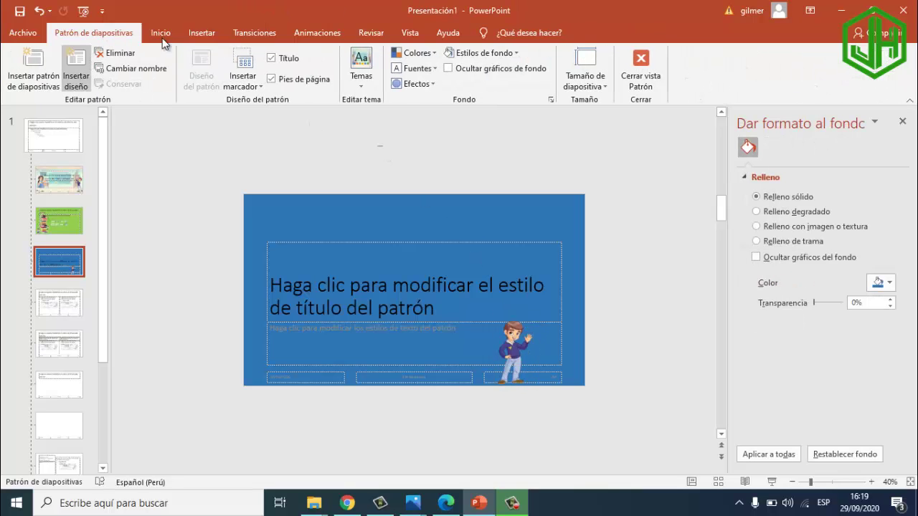
Insert niña6 - 2.tif, shrink the girl and place her beside the boy at lower right.
click(200, 33)
click(120, 67)
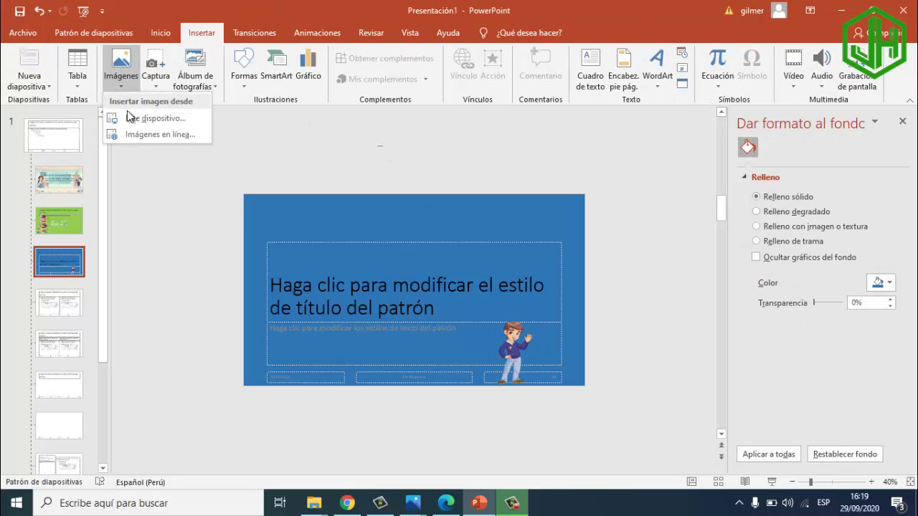
click(132, 113)
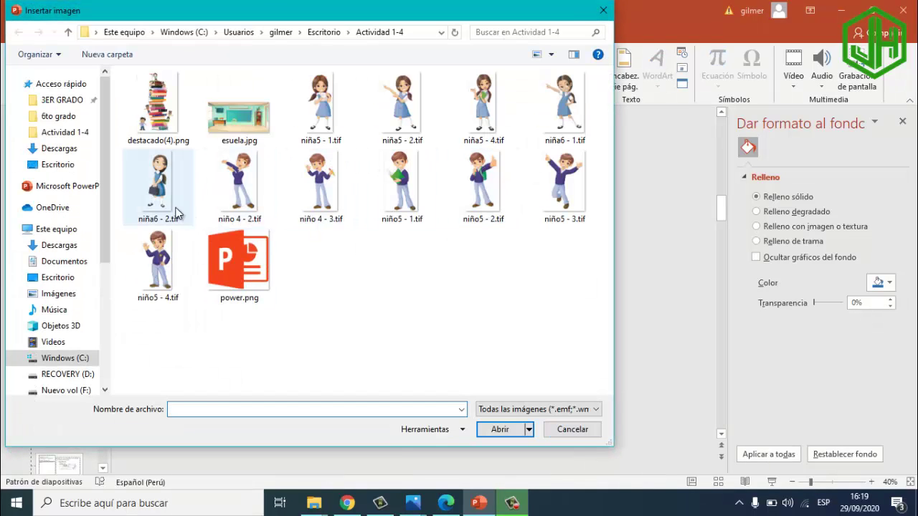
double_click(158, 185)
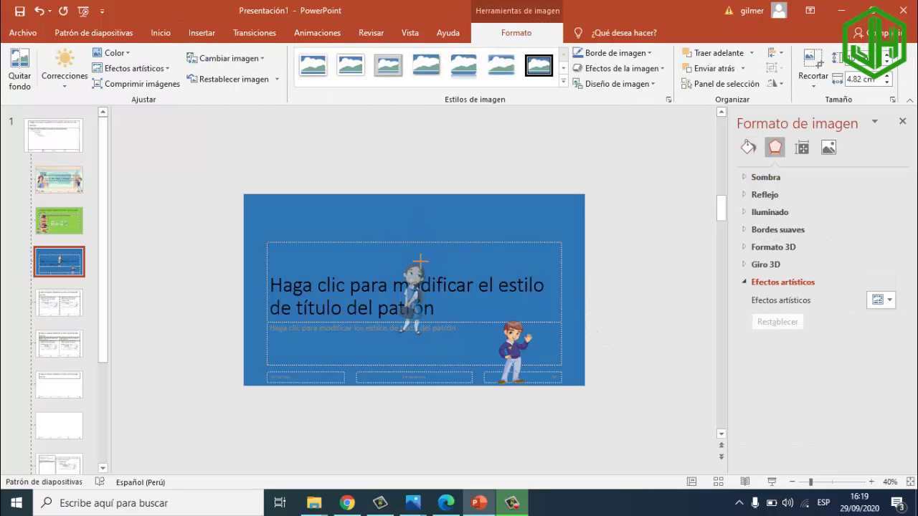
mouse_move(438, 239)
mouse_down()
mouse_move(418, 282)
mouse_move(568, 346)
mouse_move(546, 349)
mouse_move(579, 316)
mouse_up()
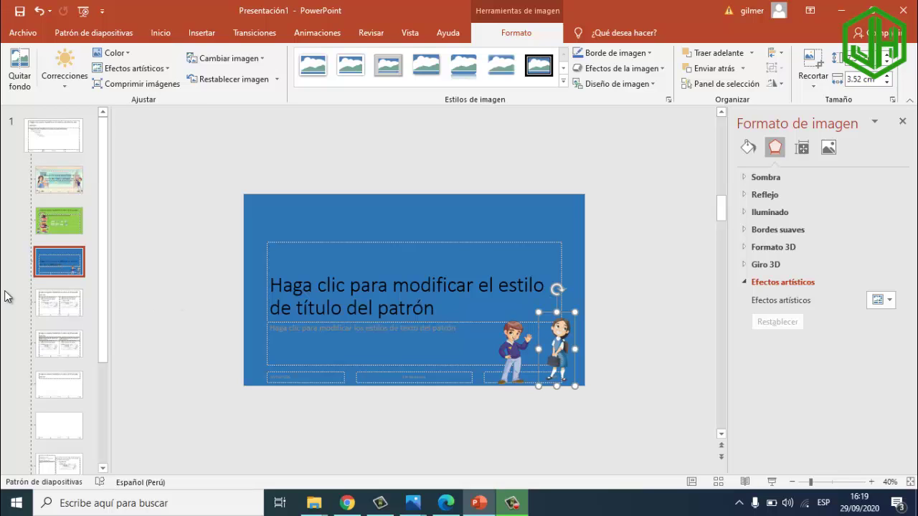
click(68, 307)
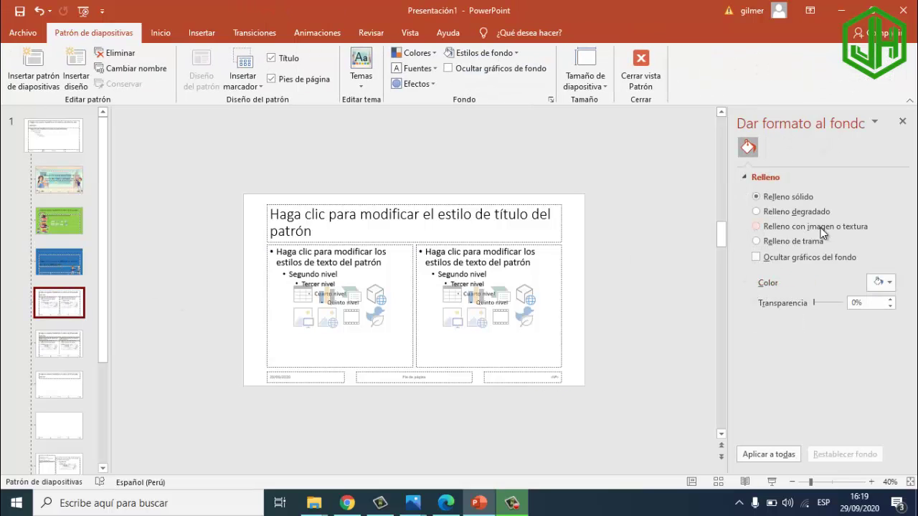
Give the Two Content layout a light orange background and place niño5 - 1 at lower right.
click(890, 283)
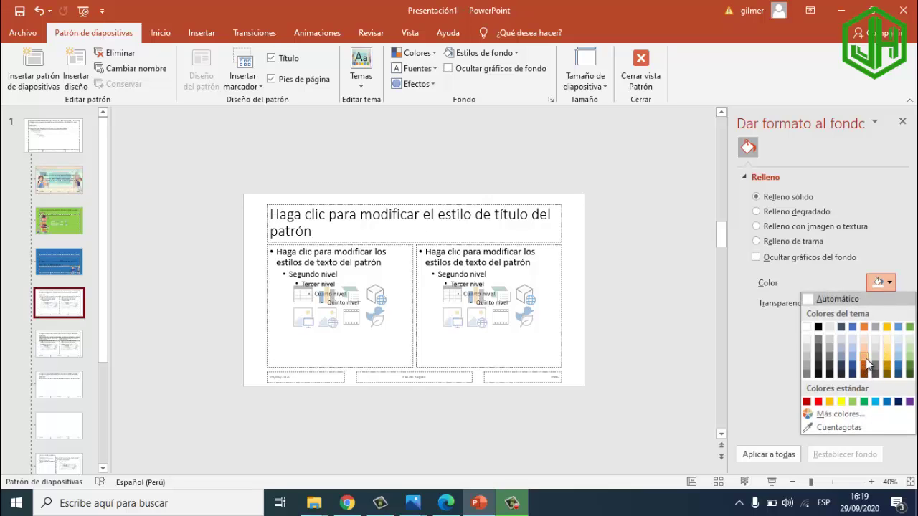
click(864, 361)
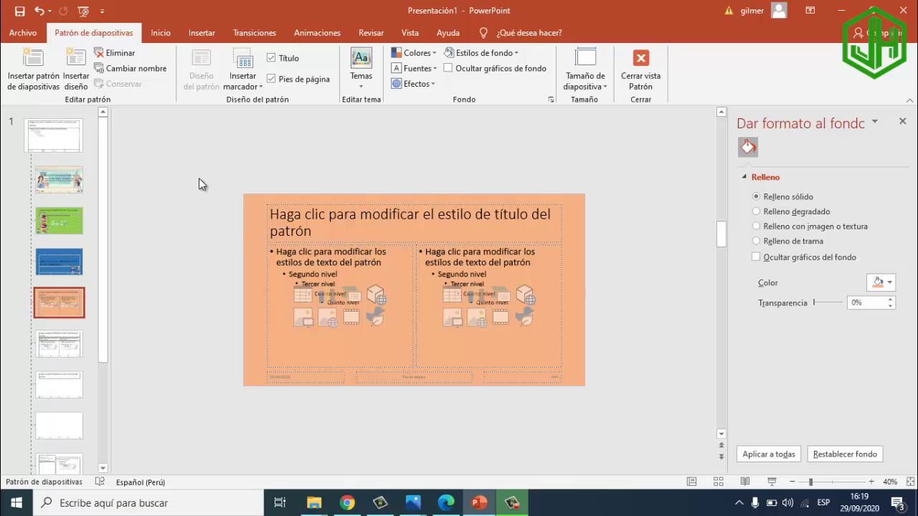
click(193, 32)
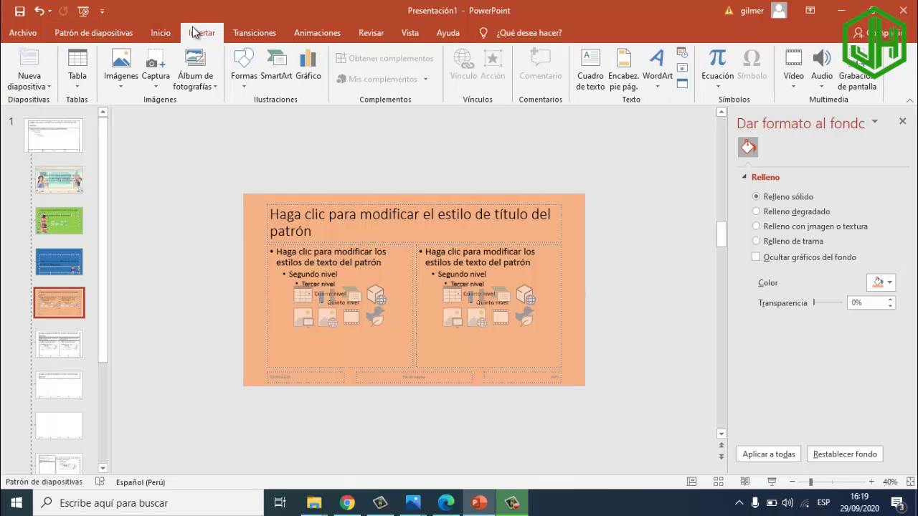
click(124, 62)
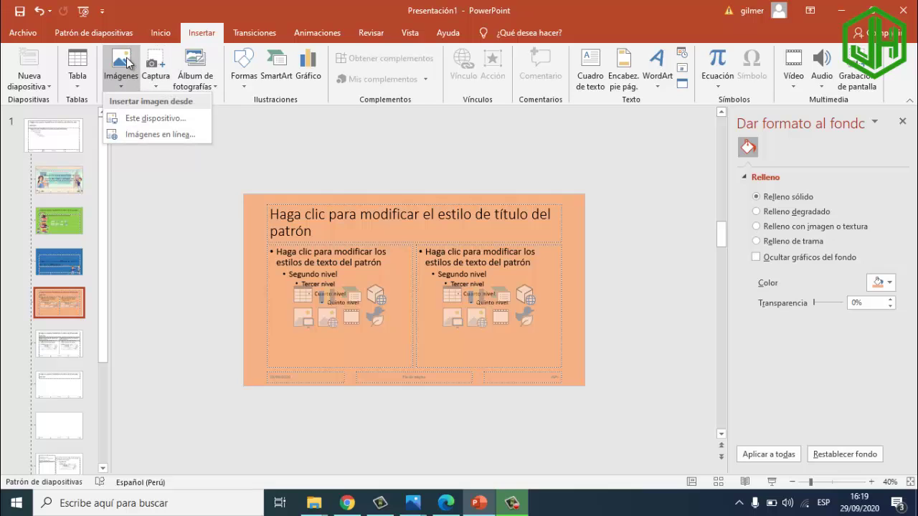
click(149, 119)
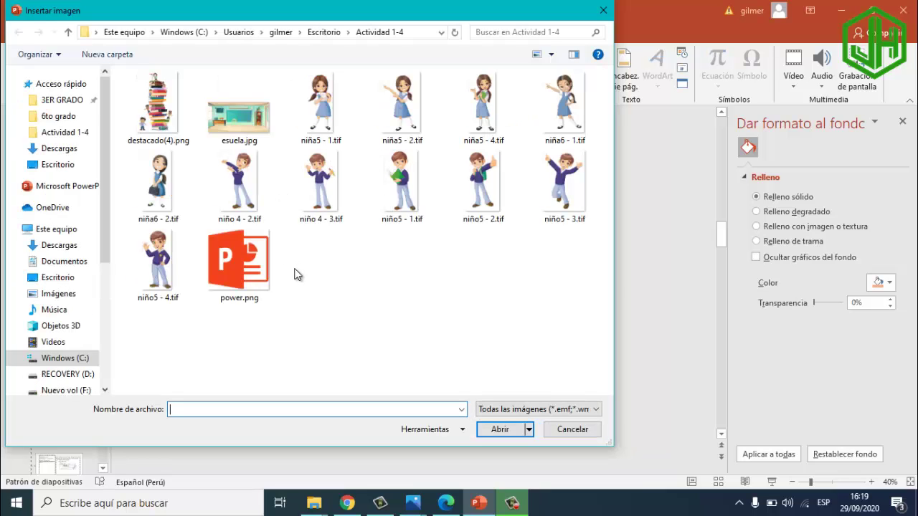
click(382, 290)
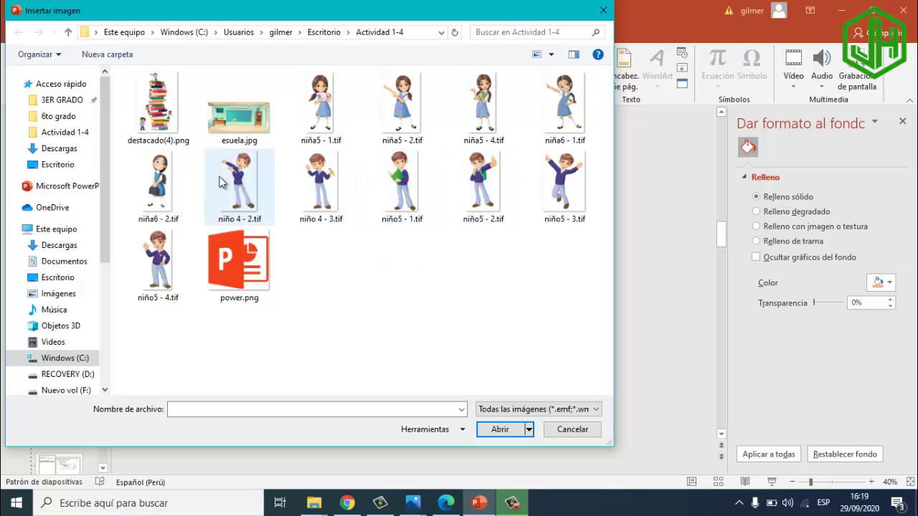
double_click(390, 179)
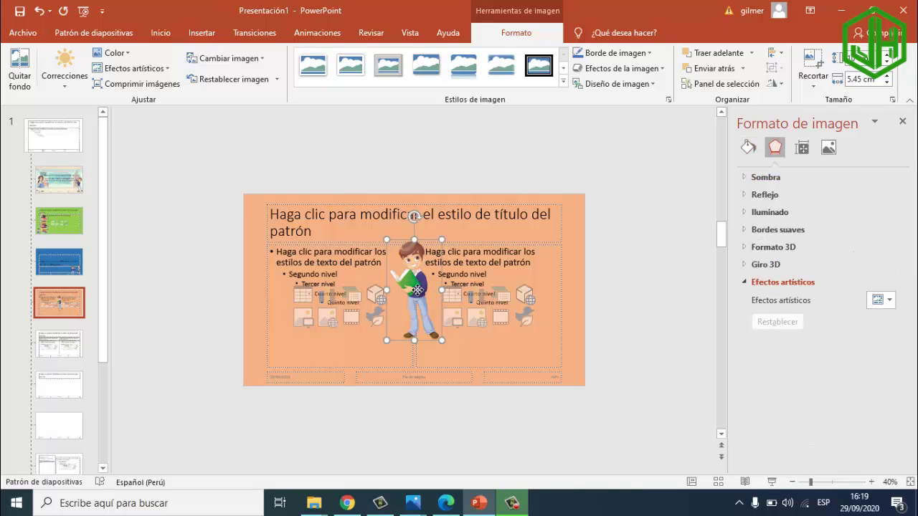
drag(418, 289, 542, 327)
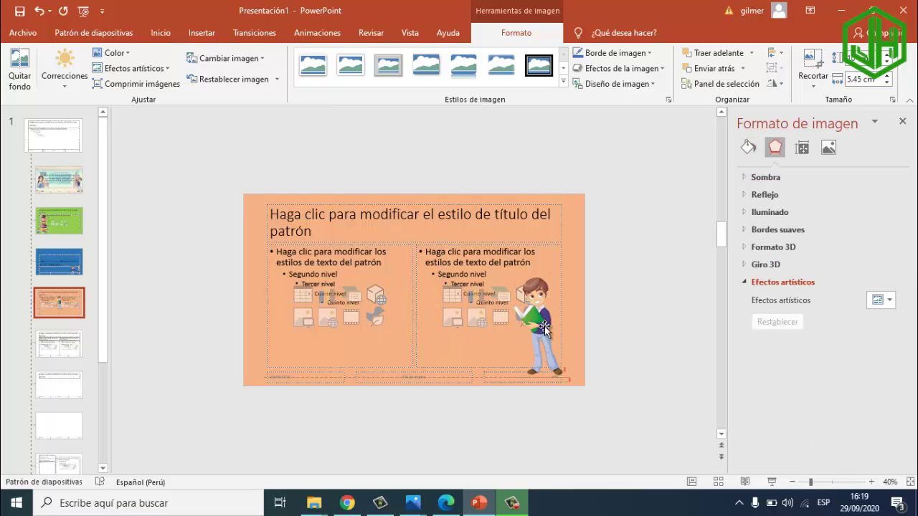
click(248, 174)
Insert niña5 - 1 at lower left, then shrink and nudge both children into place.
click(183, 34)
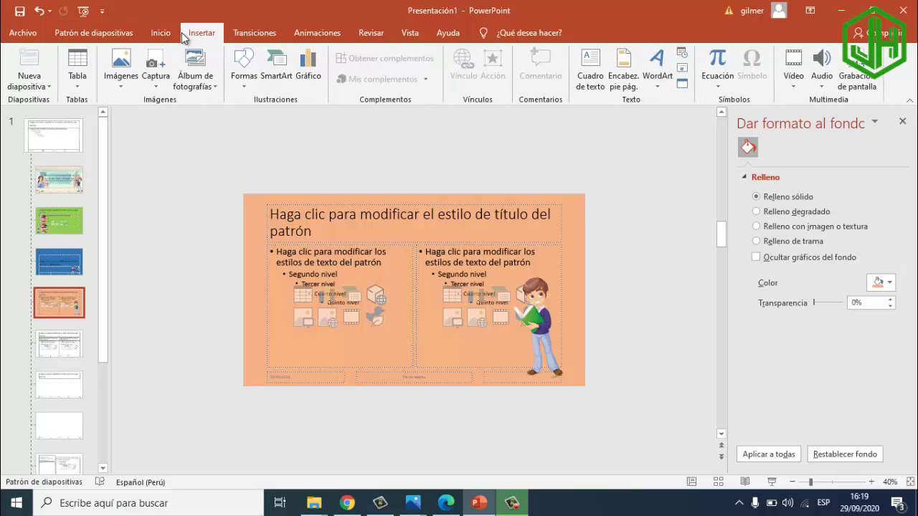
click(121, 72)
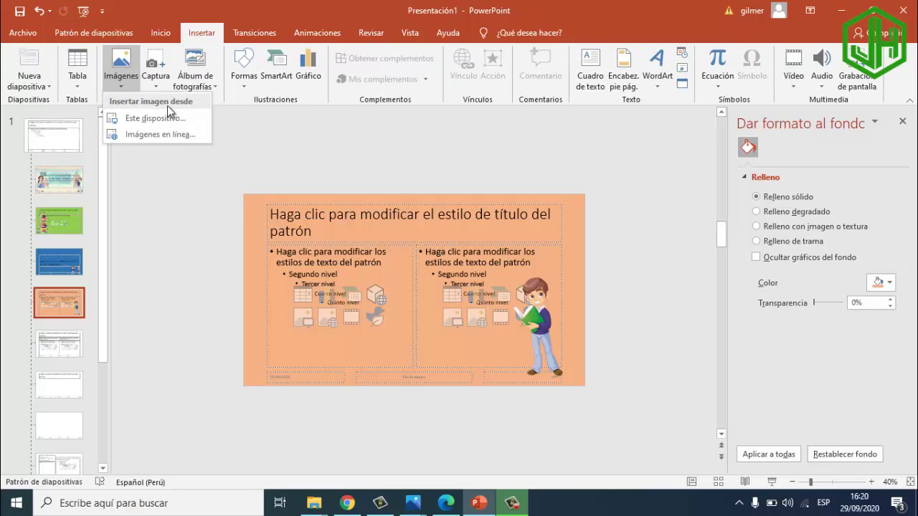
click(169, 118)
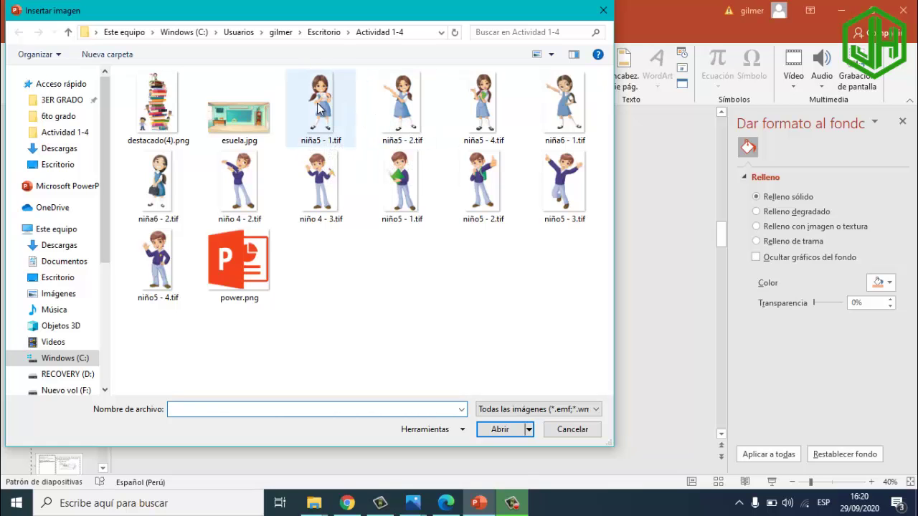
double_click(317, 103)
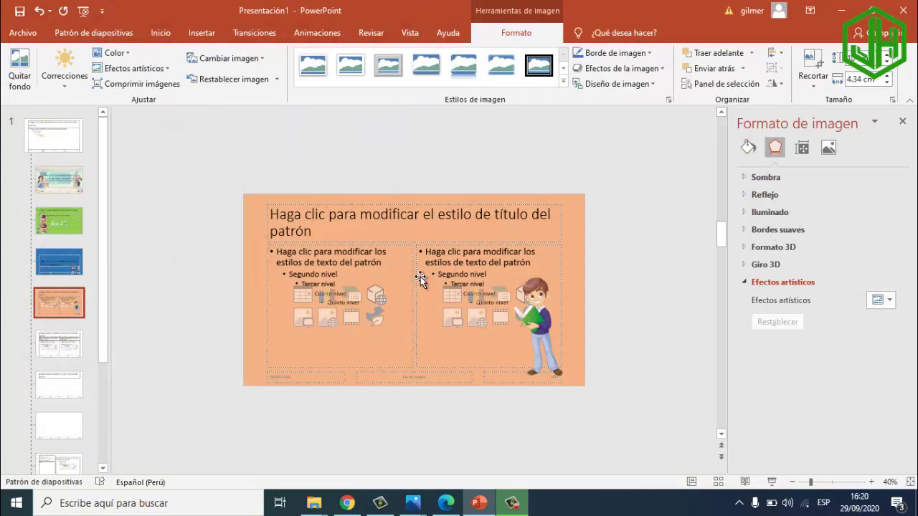
drag(410, 292, 263, 344)
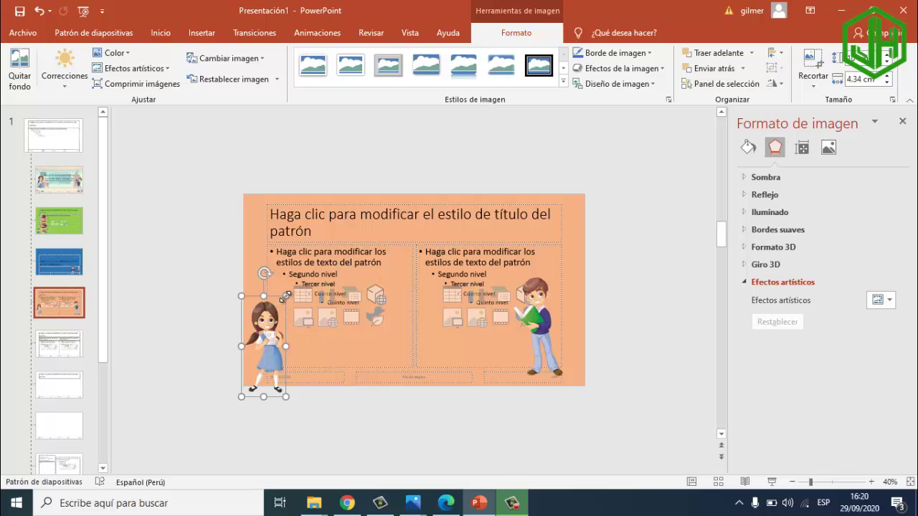
drag(286, 295, 278, 306)
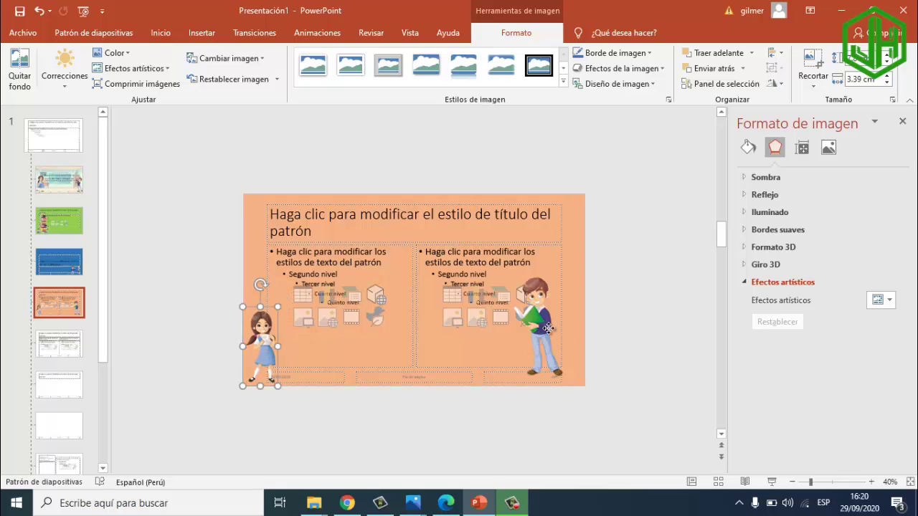
drag(548, 328, 560, 338)
drag(525, 287, 530, 295)
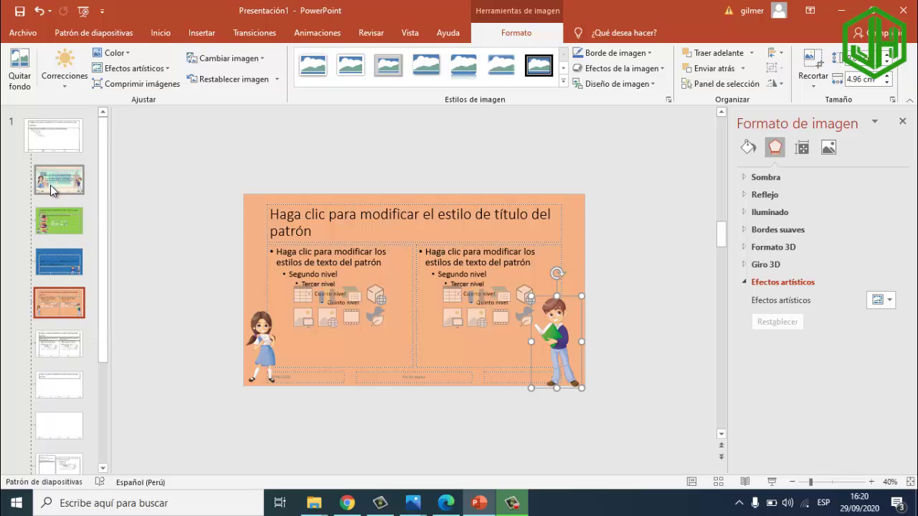
Insert power.png on the main master and shrink the logo into the top-right corner.
click(134, 152)
click(54, 143)
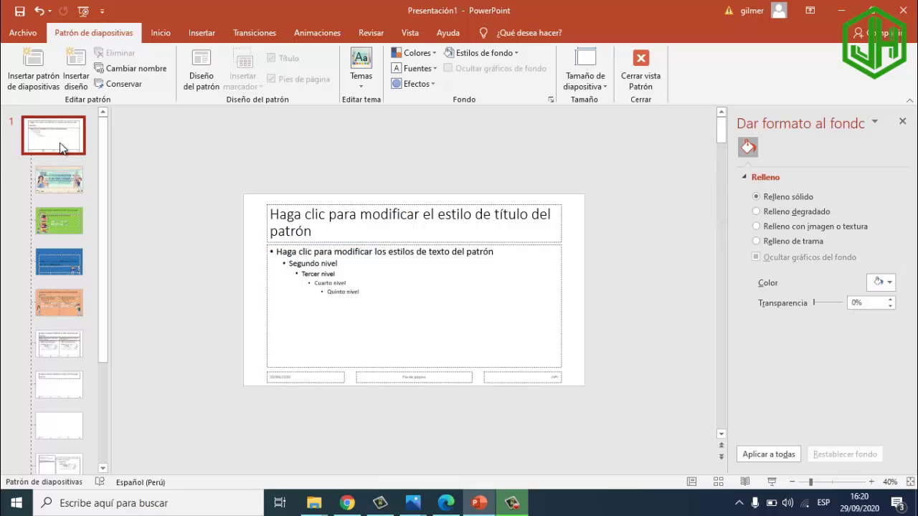
click(204, 34)
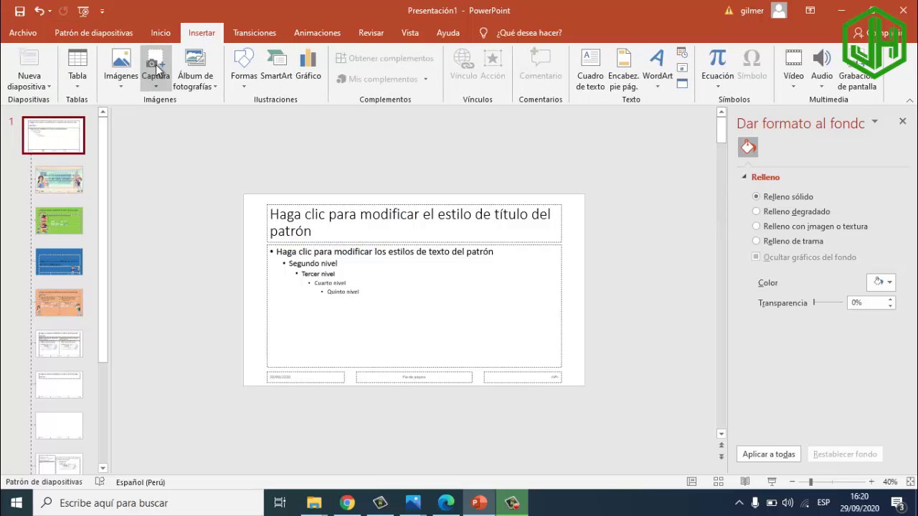
click(120, 68)
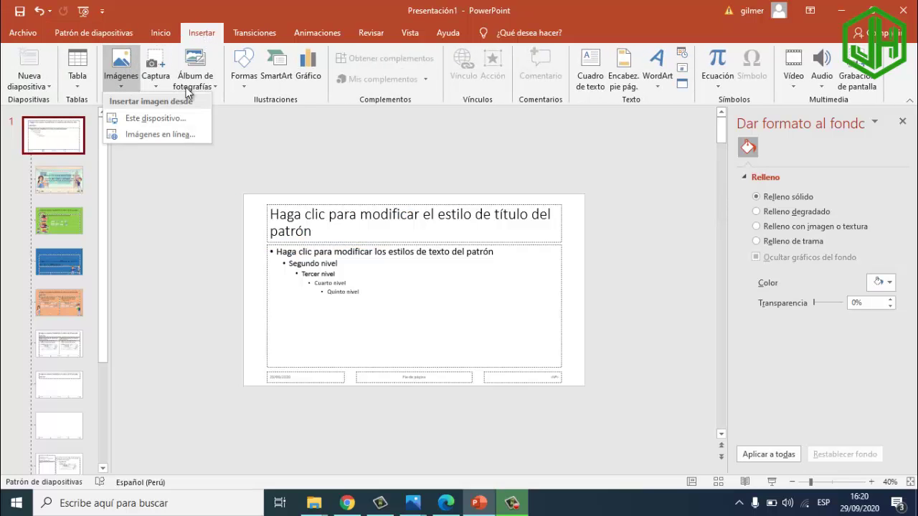
click(149, 117)
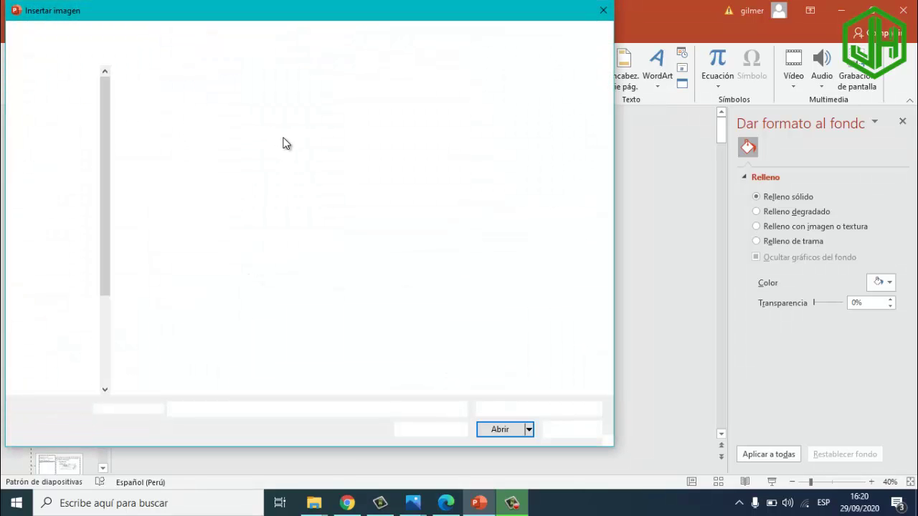
double_click(237, 259)
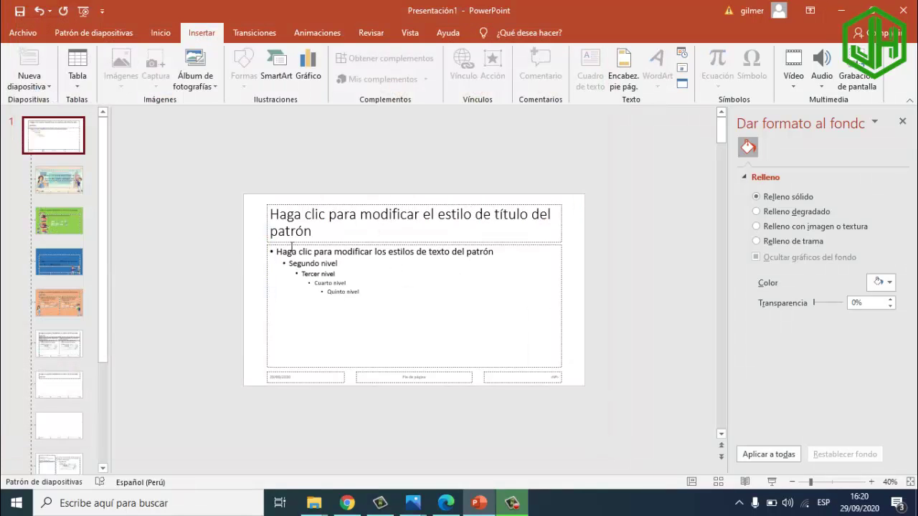
click(450, 267)
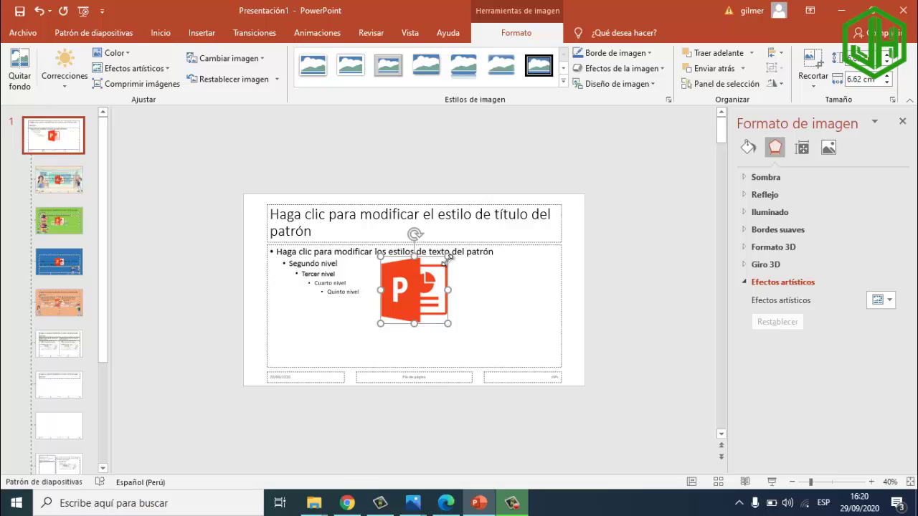
mouse_move(447, 258)
mouse_down()
mouse_move(404, 293)
mouse_move(573, 216)
mouse_move(572, 208)
mouse_up()
Confirm the logo shows on the other layouts, then close the master view.
click(81, 181)
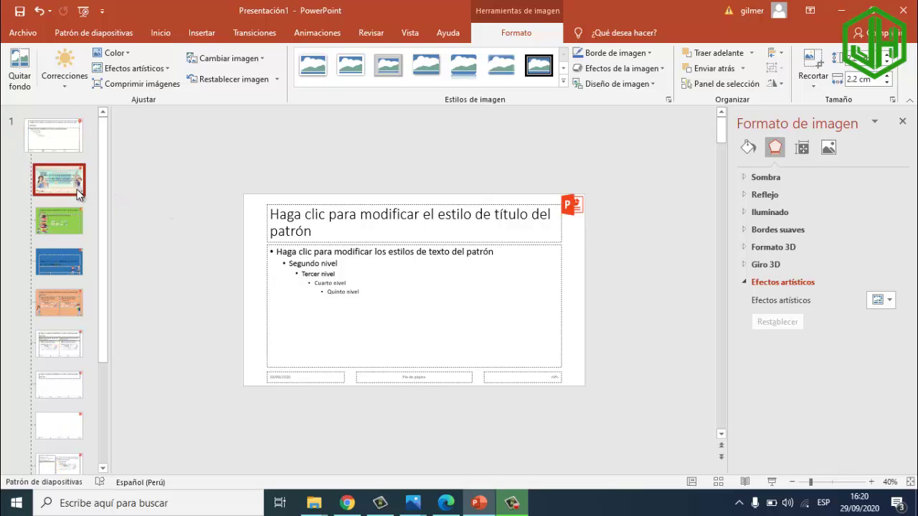
click(76, 212)
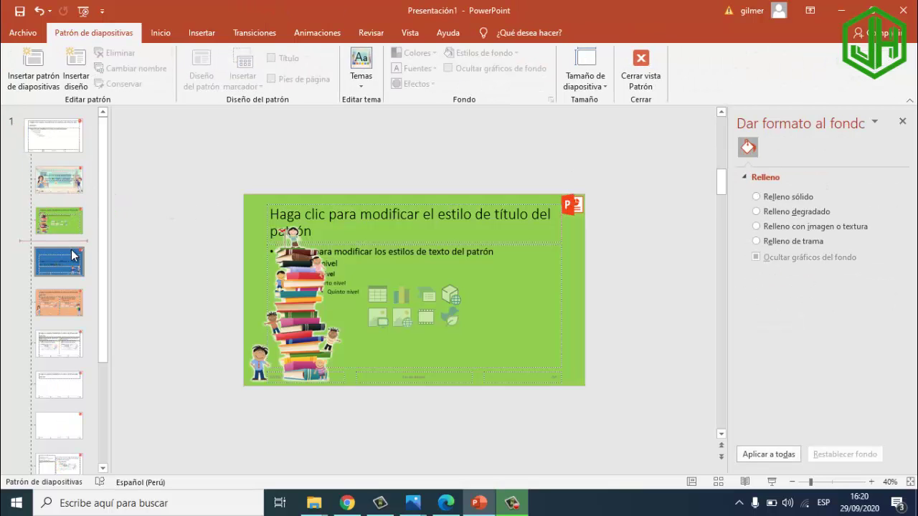
click(66, 143)
click(562, 213)
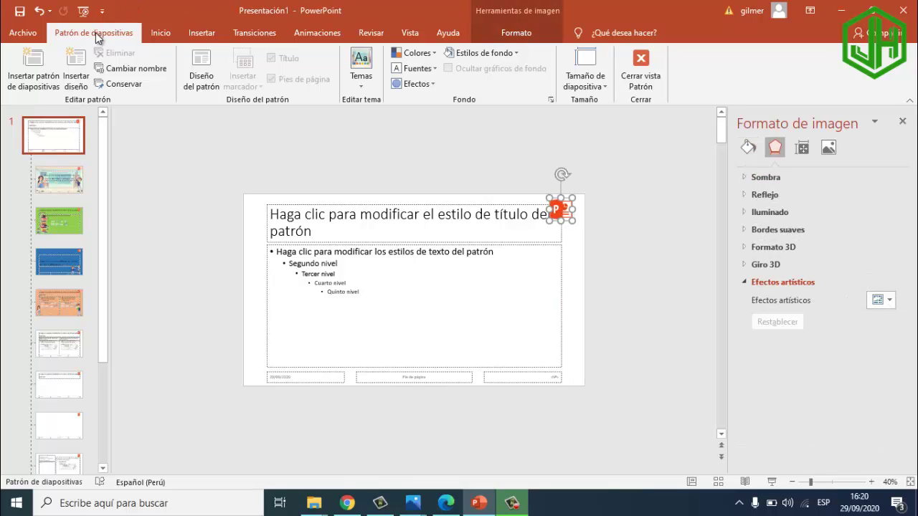
click(644, 66)
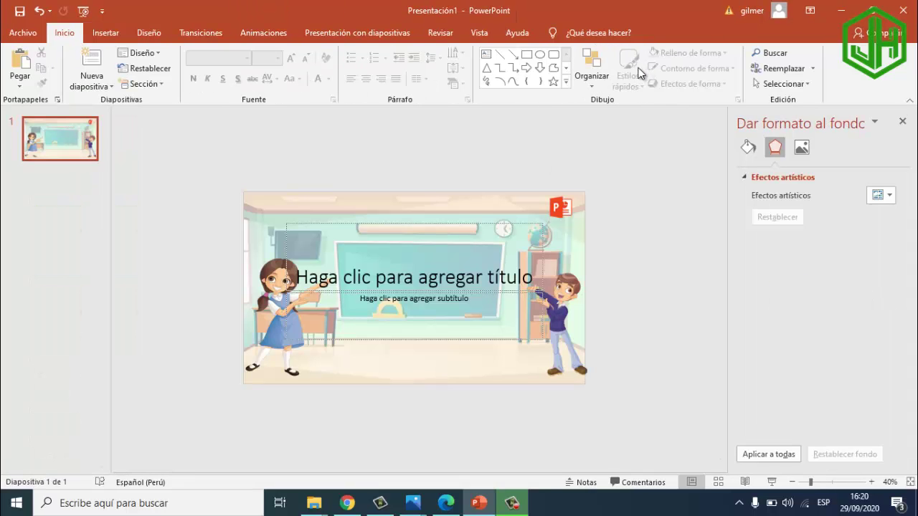
Add a green Título y objetos slide and a blue Encabezado de sección slide.
click(91, 86)
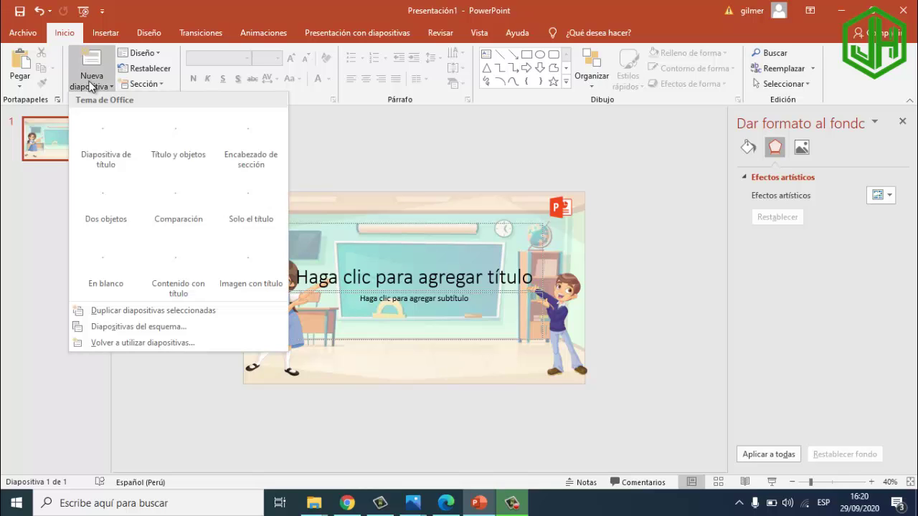
click(198, 134)
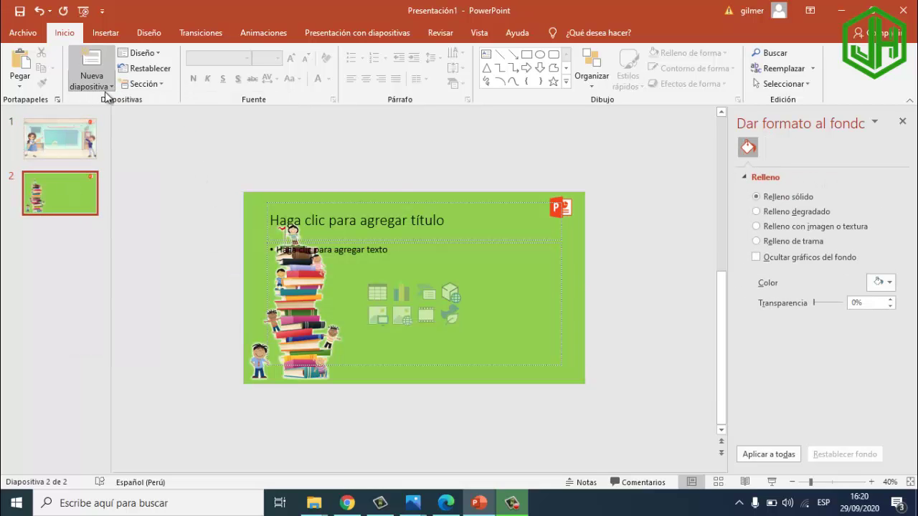
click(90, 84)
click(273, 141)
Review the three slides, clicking into the content area of the green slide 2.
click(55, 147)
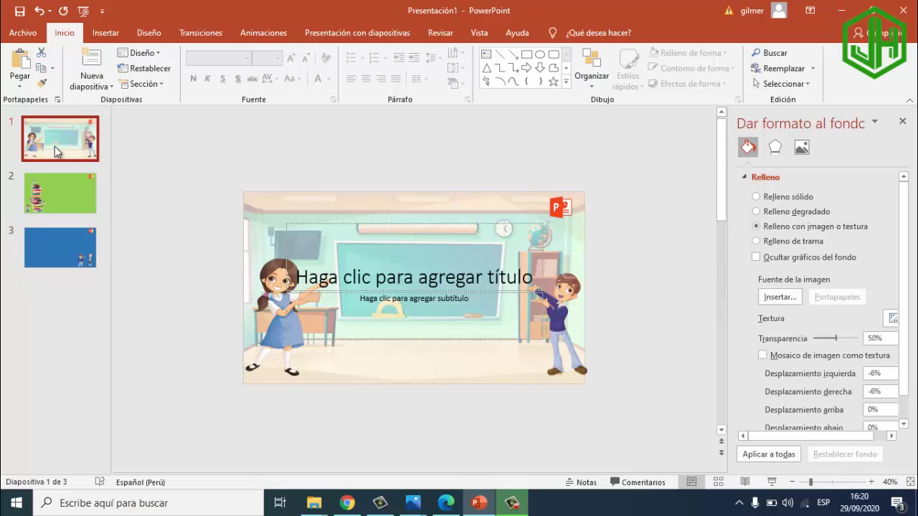
click(267, 304)
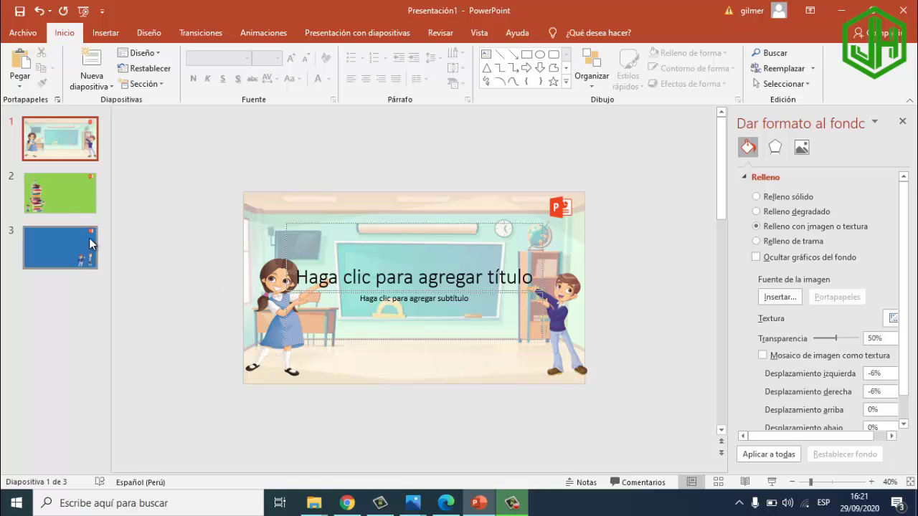
click(75, 185)
click(277, 249)
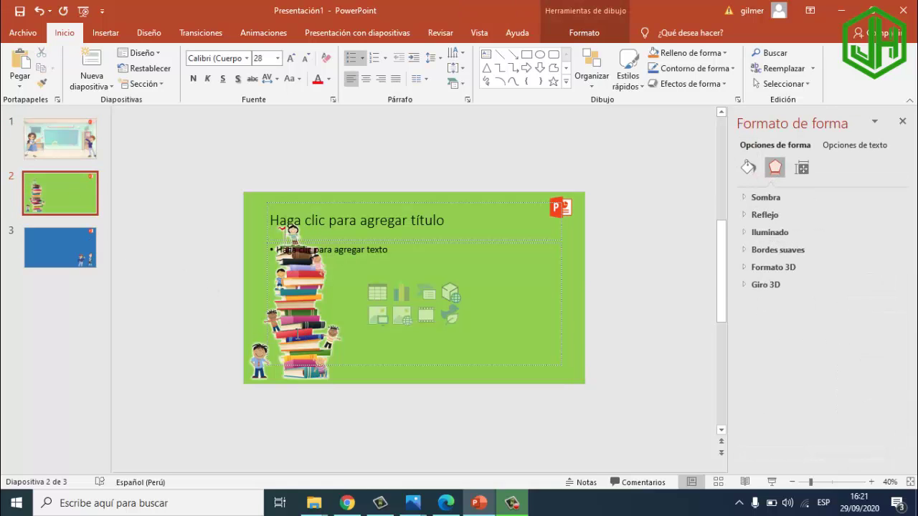
click(65, 143)
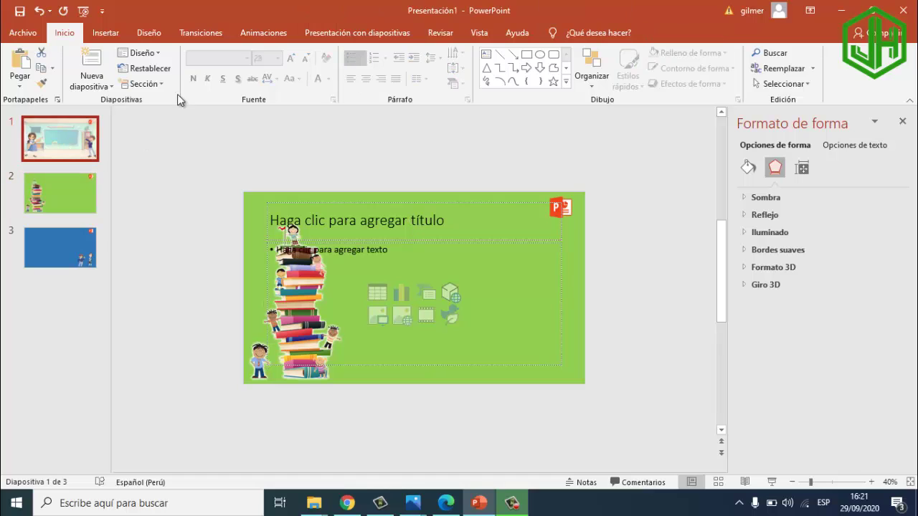
click(477, 33)
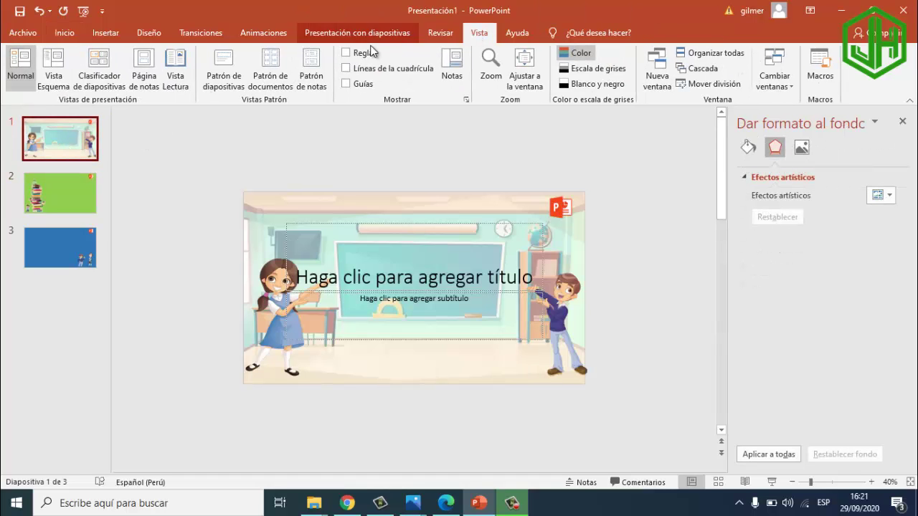
In Slide Master view, move the books picture on the green layout slightly higher, then close the master.
click(221, 76)
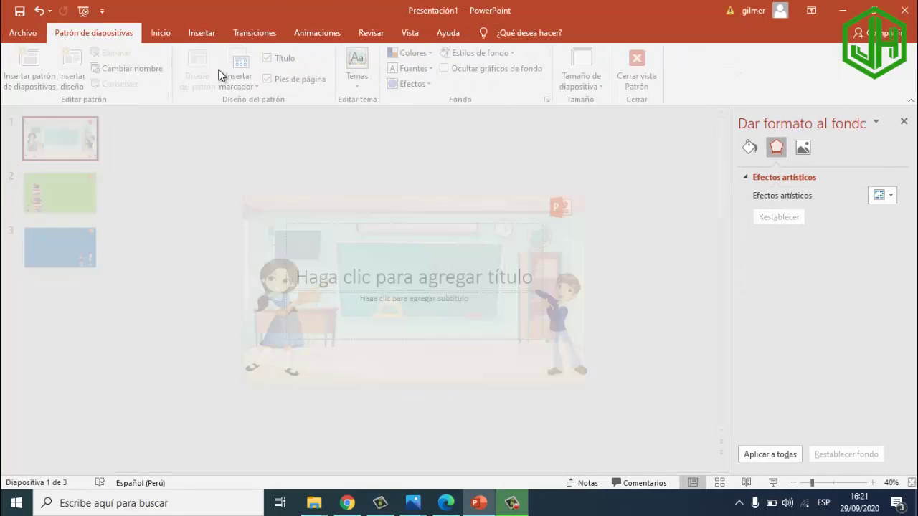
click(60, 187)
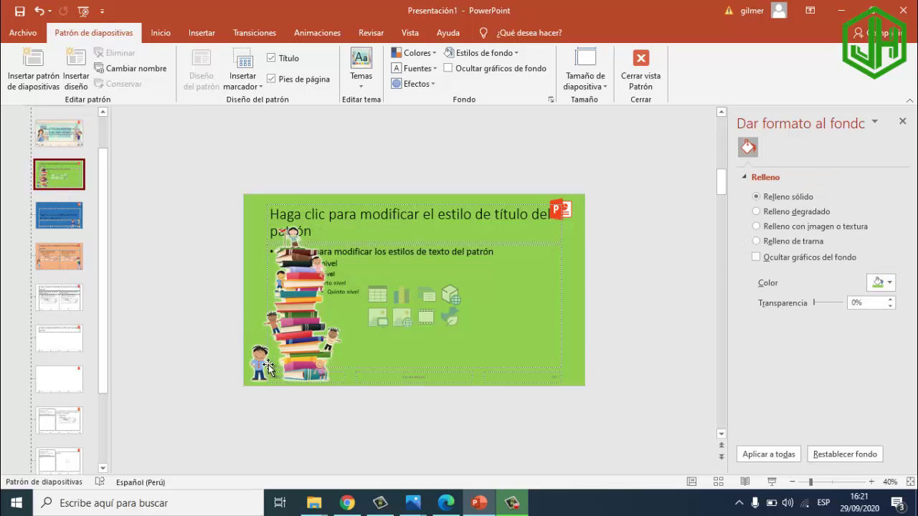
click(261, 366)
drag(293, 357, 290, 360)
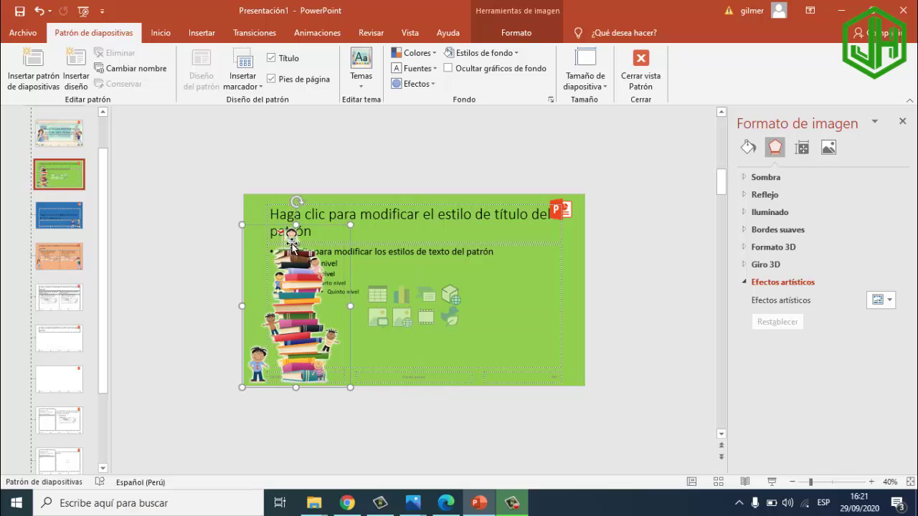
drag(297, 223, 296, 205)
click(59, 256)
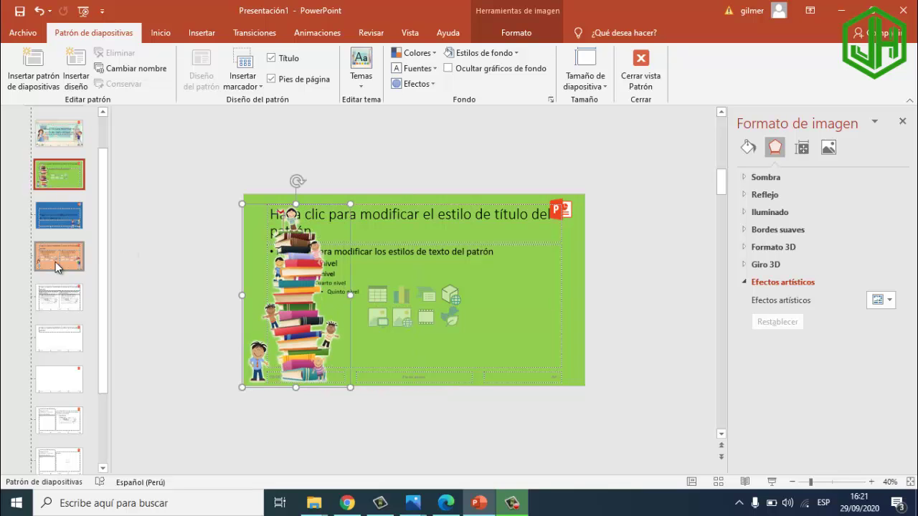
click(65, 138)
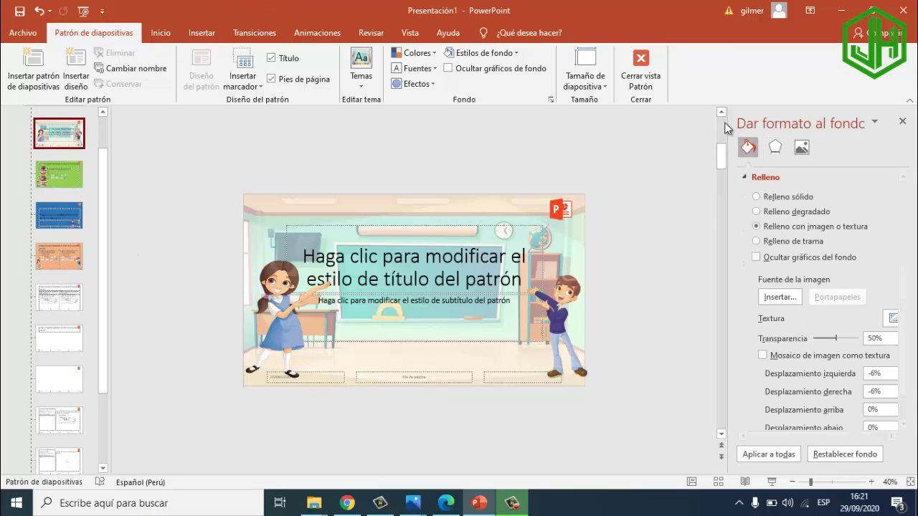
click(639, 70)
After the blue slide 3, add a fourth slide using the classroom Diapositiva de título layout.
click(60, 207)
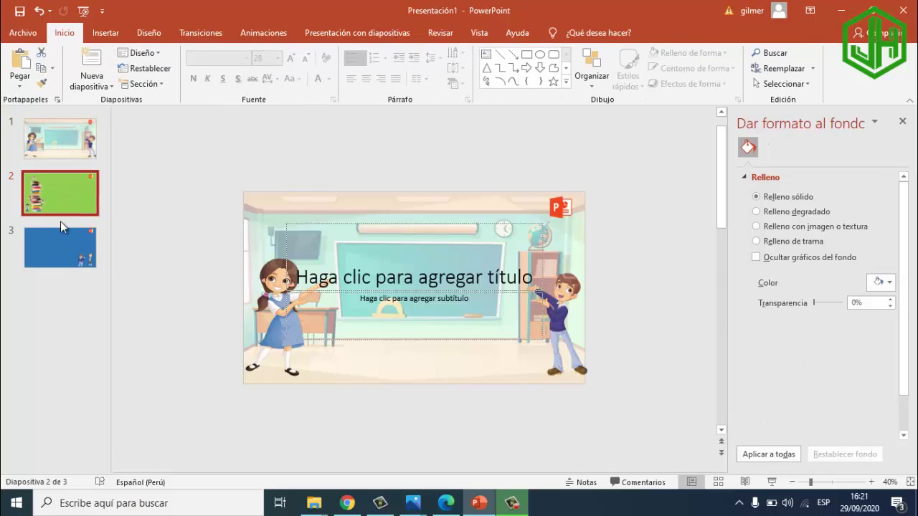
click(51, 260)
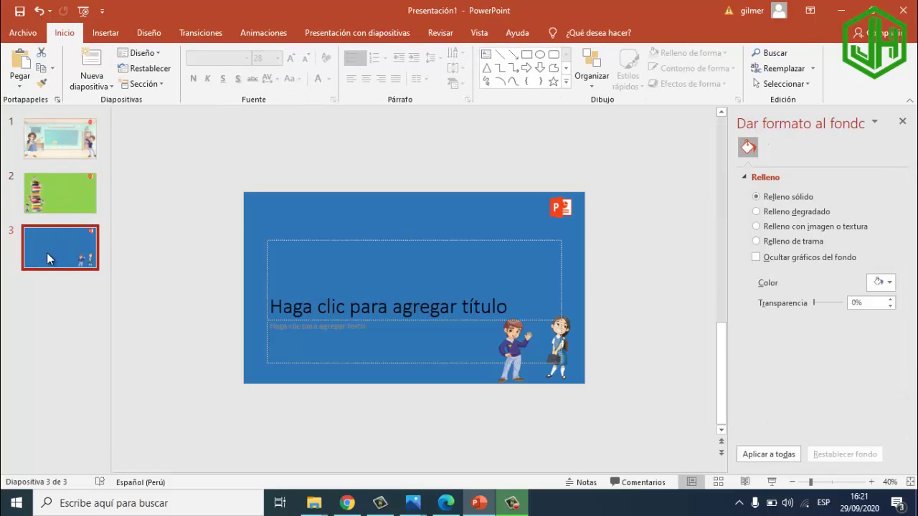
click(87, 84)
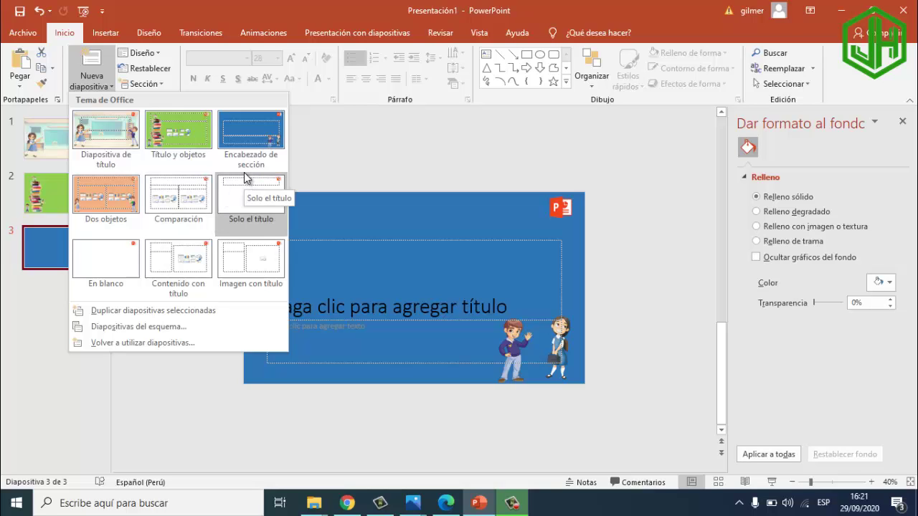
click(114, 137)
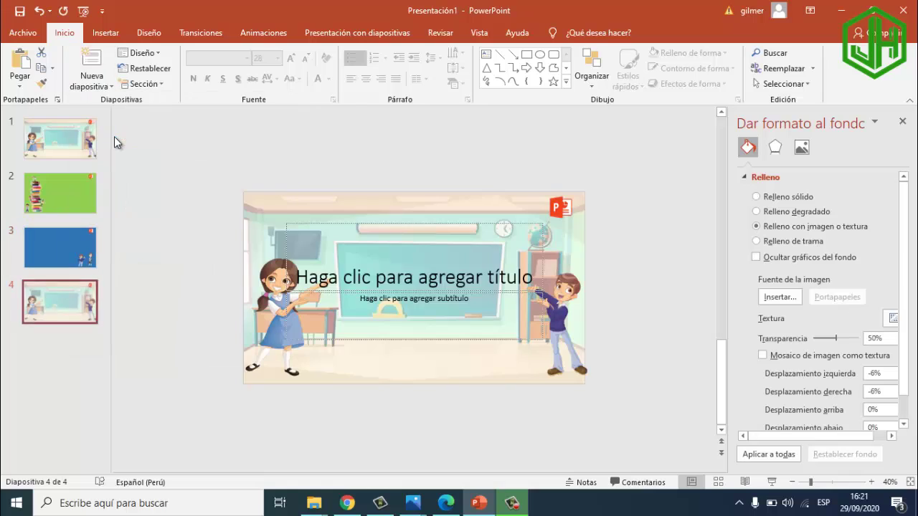
click(76, 125)
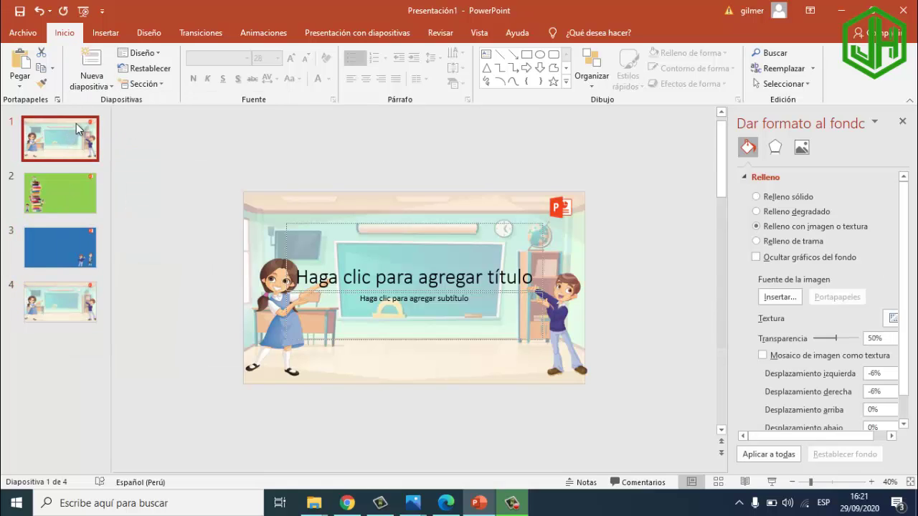
click(480, 33)
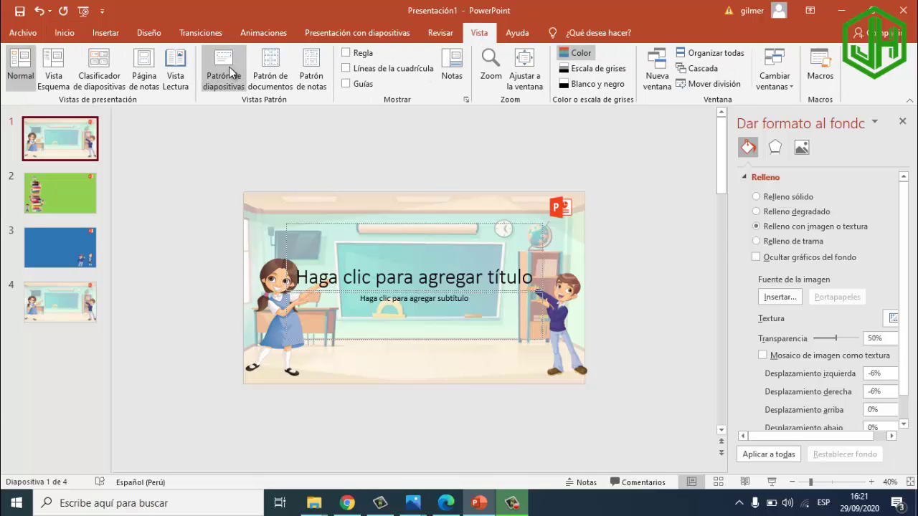
On the title master, drag the girl left and the boy right, each partly off the slide.
click(228, 73)
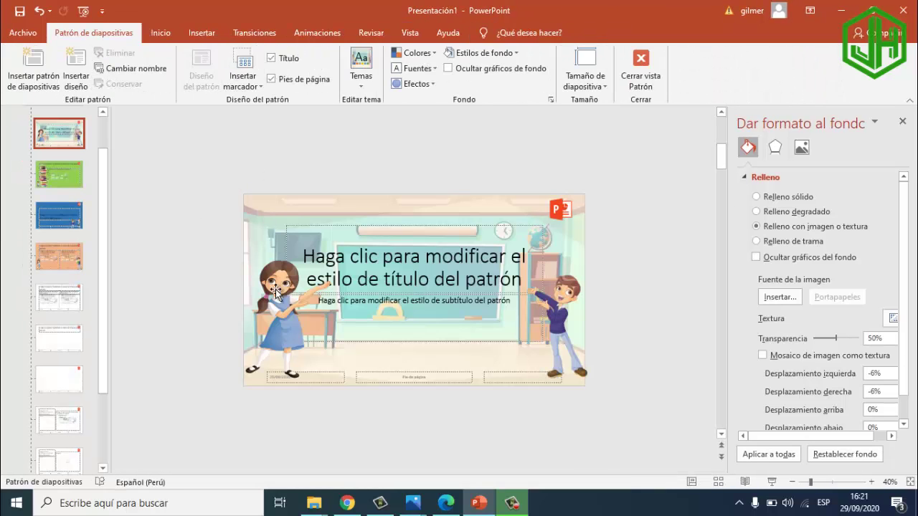
click(276, 291)
drag(286, 329, 196, 332)
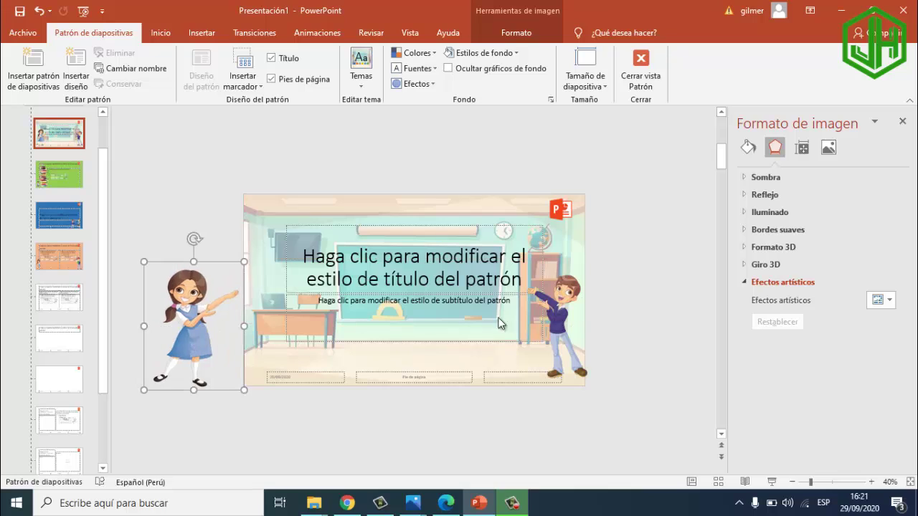
drag(554, 323, 624, 326)
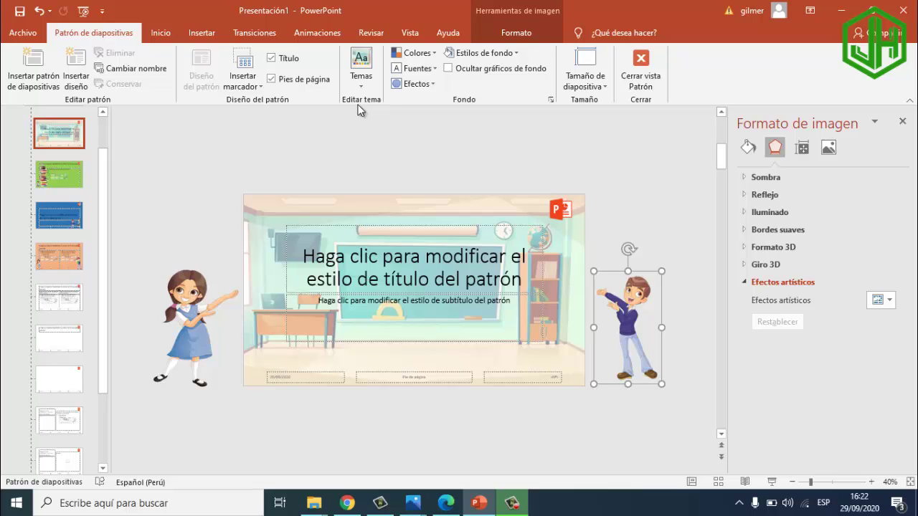
click(203, 306)
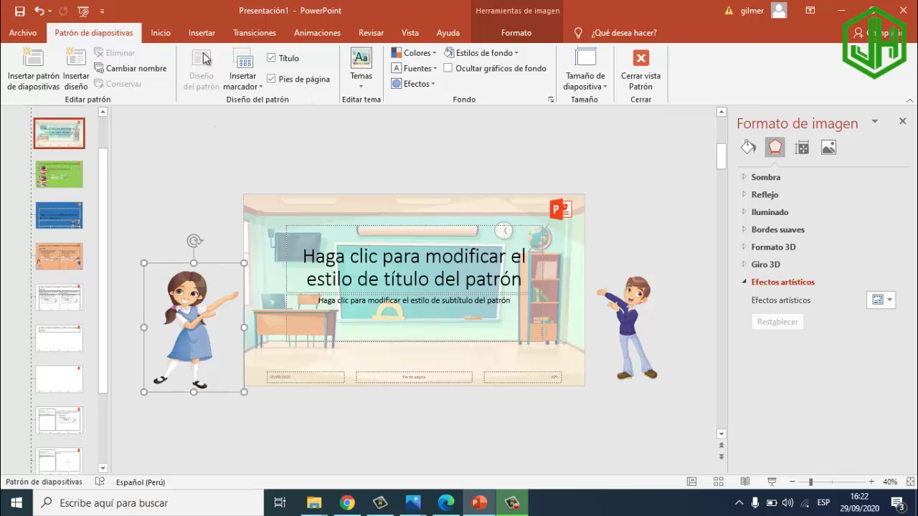
click(319, 37)
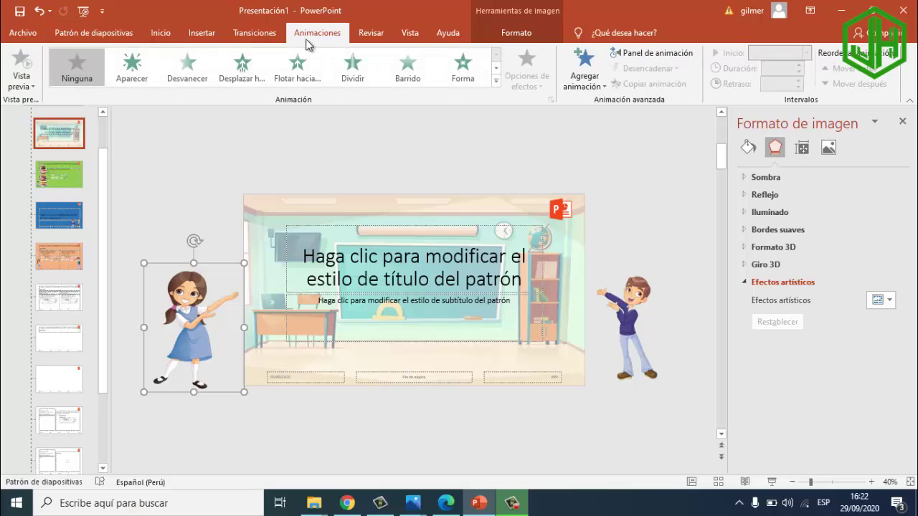
Give the girl the Derecha line motion path from Más trayectorias de la animación.
click(495, 80)
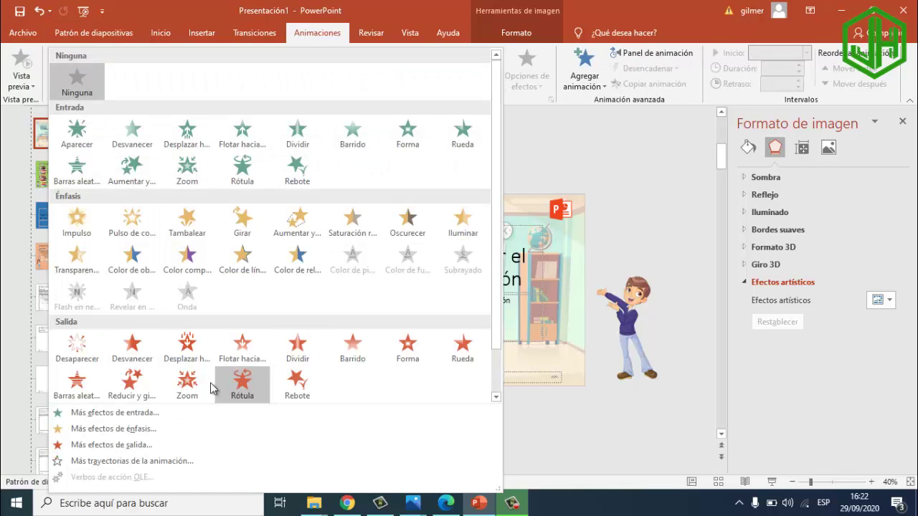
scroll(210, 385, down, 1)
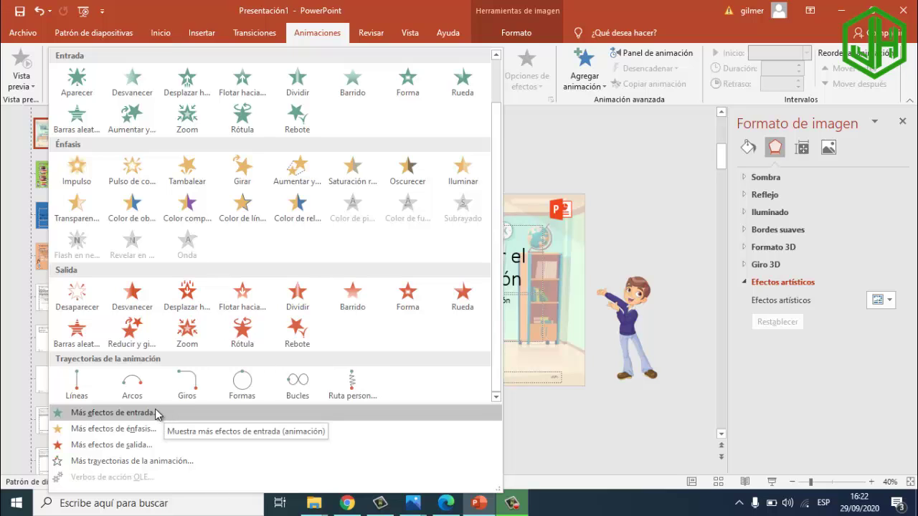
click(132, 462)
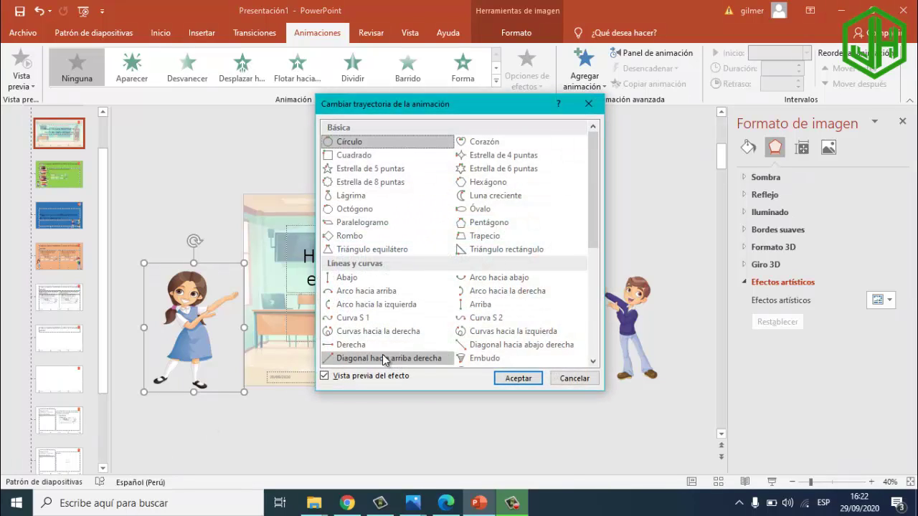
click(337, 344)
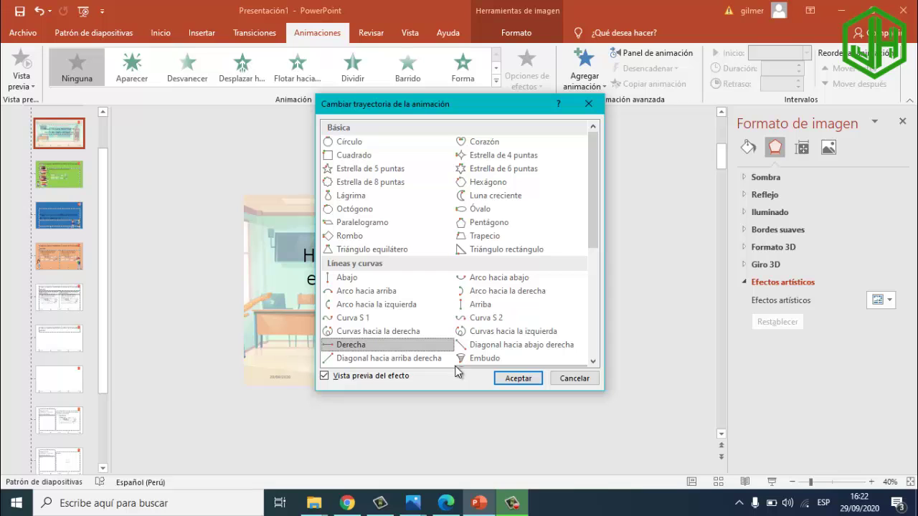
click(516, 379)
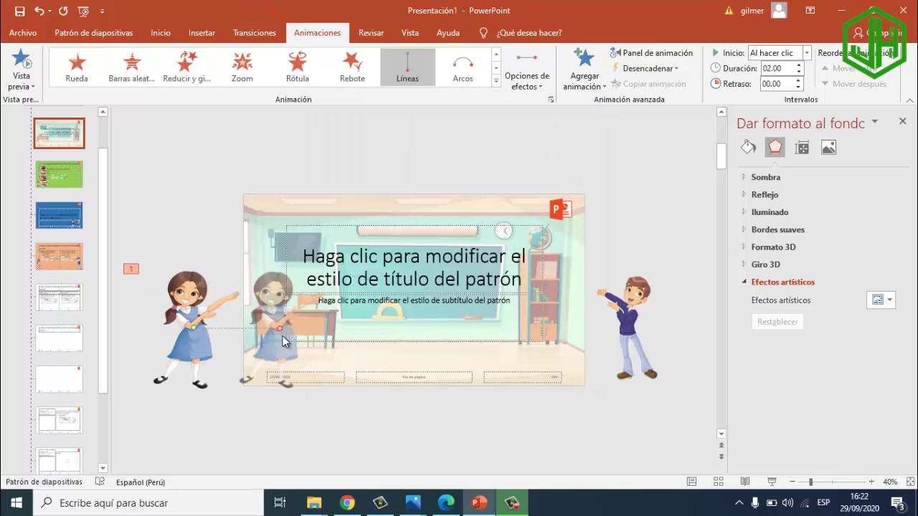
Adjust the girl's path end, then give the boy the Izquierda leftward line motion path.
drag(282, 328, 286, 329)
click(626, 313)
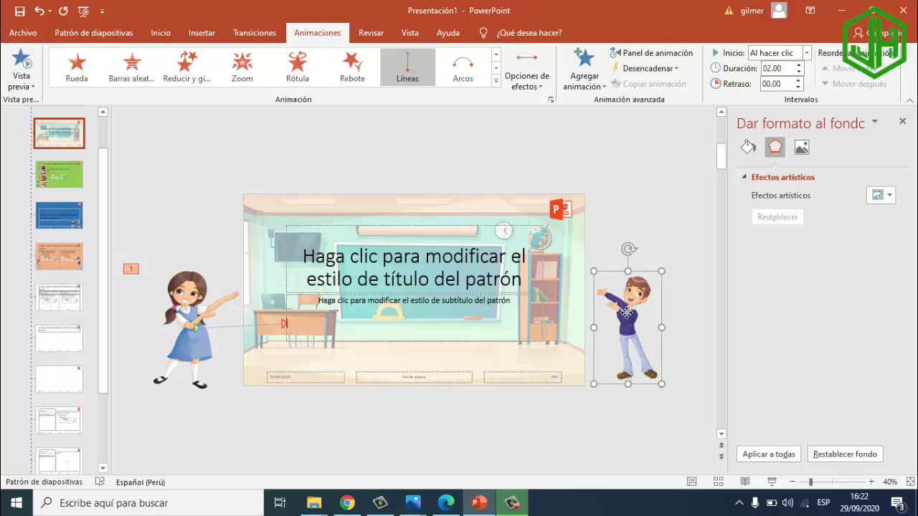
click(496, 82)
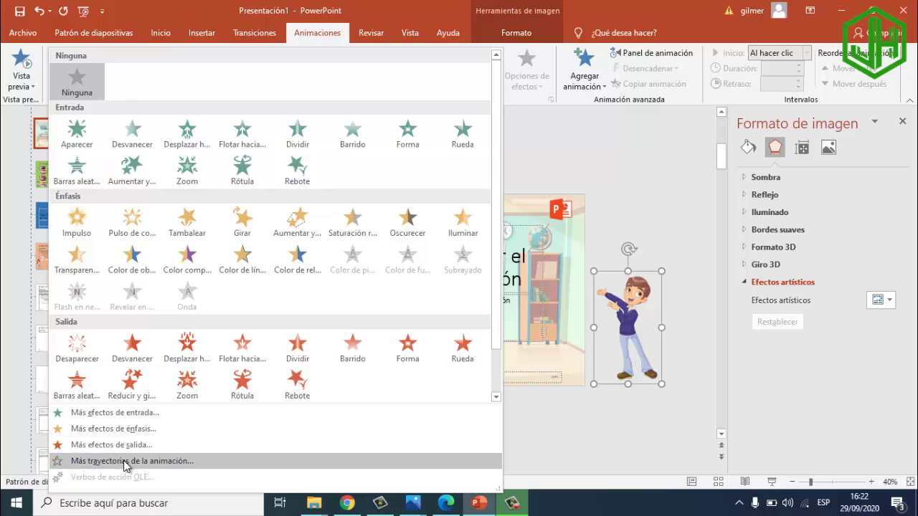
click(124, 461)
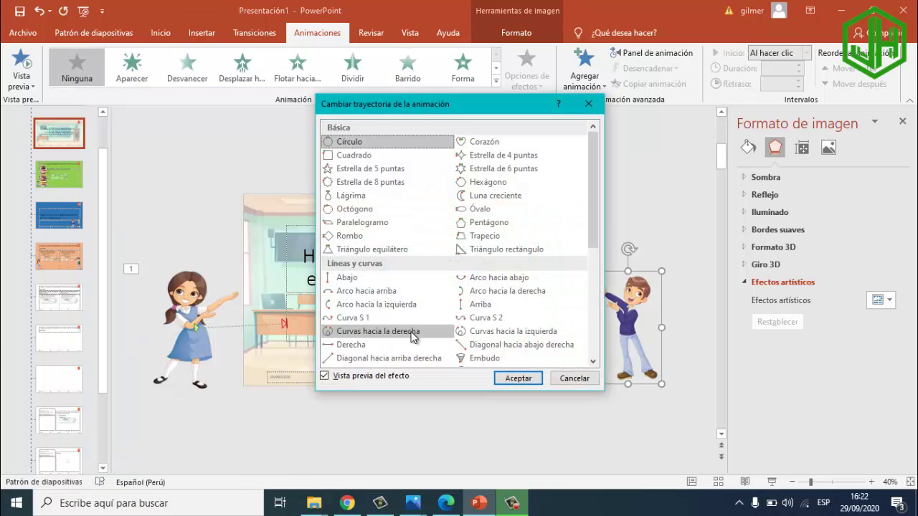
scroll(423, 337, down, 1)
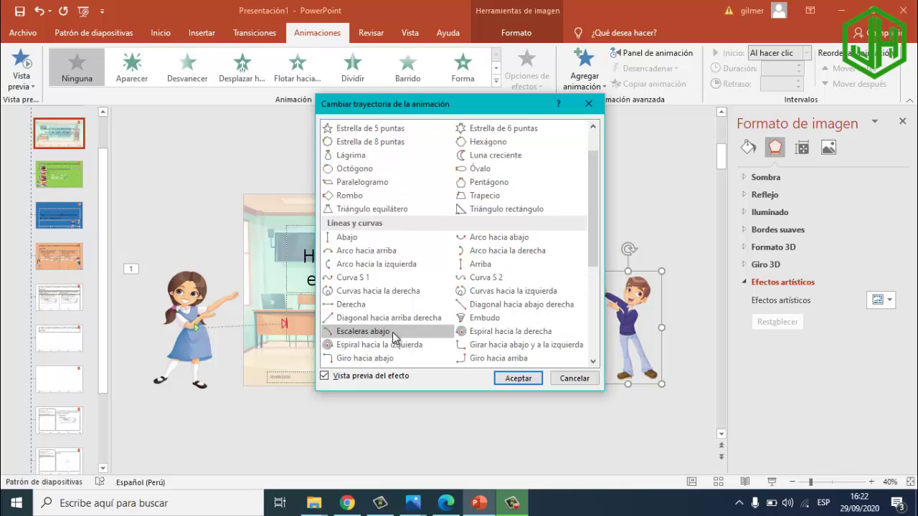
scroll(395, 337, down, 1)
scroll(398, 337, down, 1)
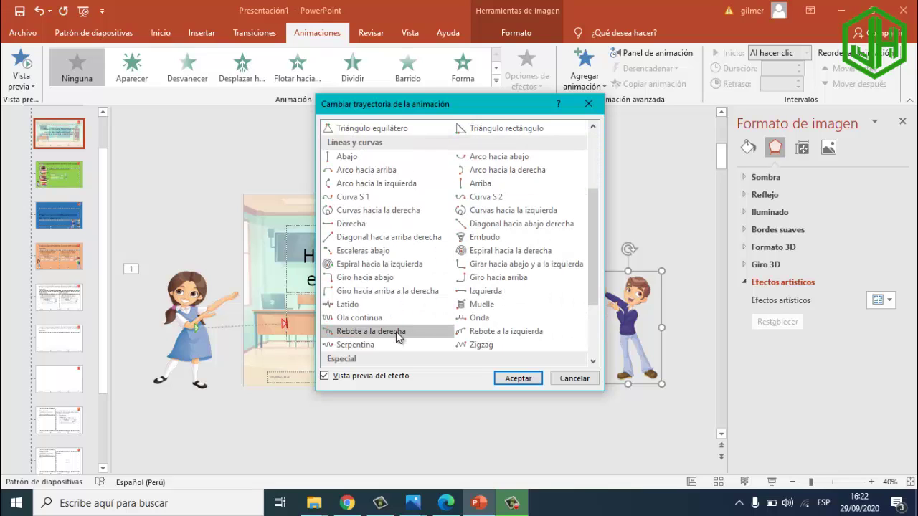
scroll(398, 336, up, 1)
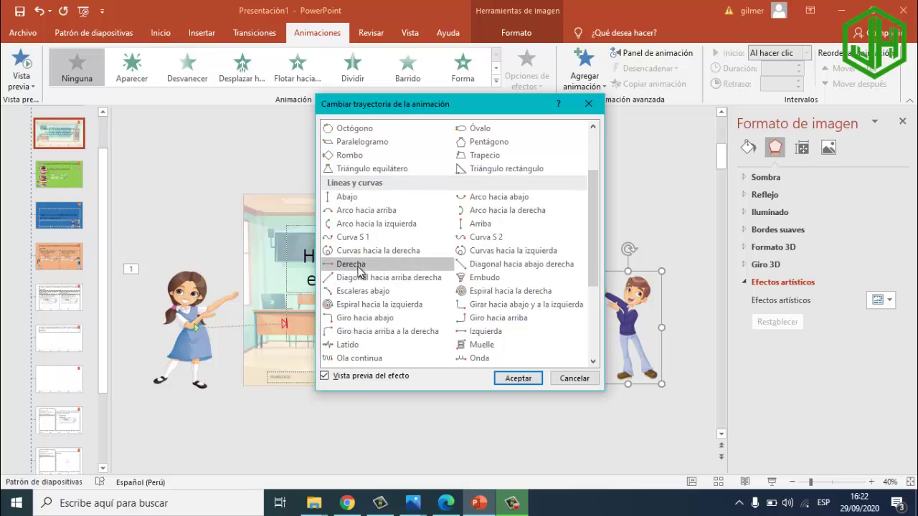
click(463, 332)
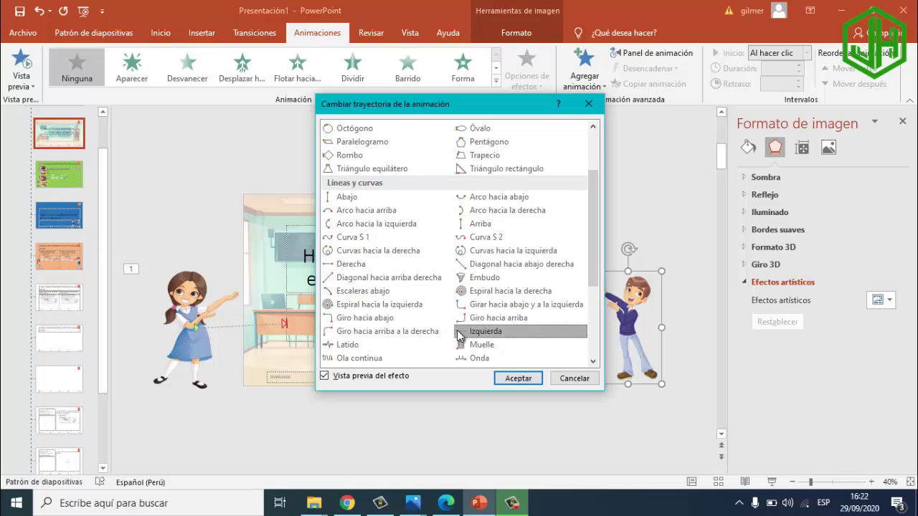
click(531, 378)
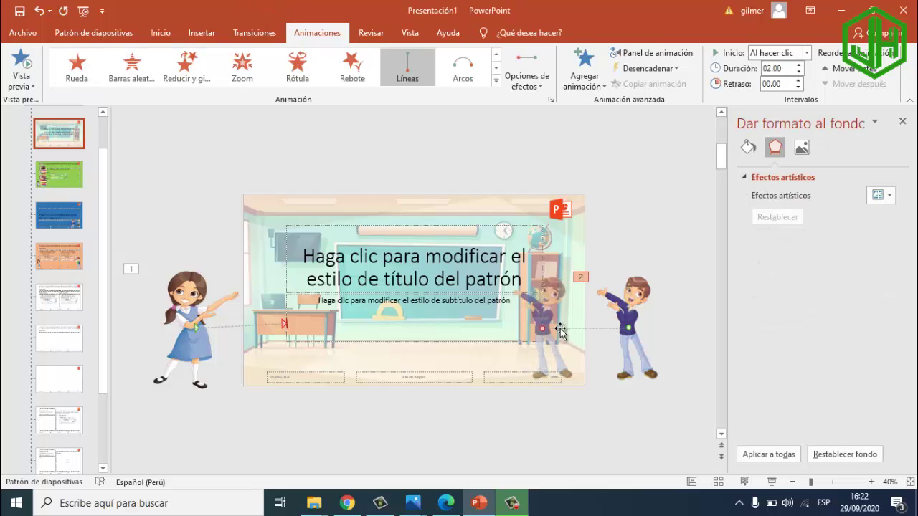
Set both the girl's and the boy's animations to start 'Con la anterior'.
click(618, 325)
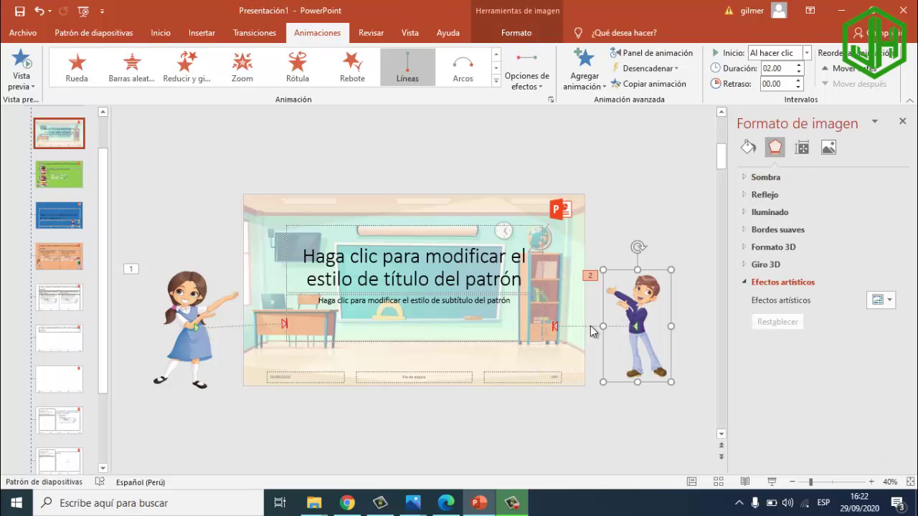
click(201, 324)
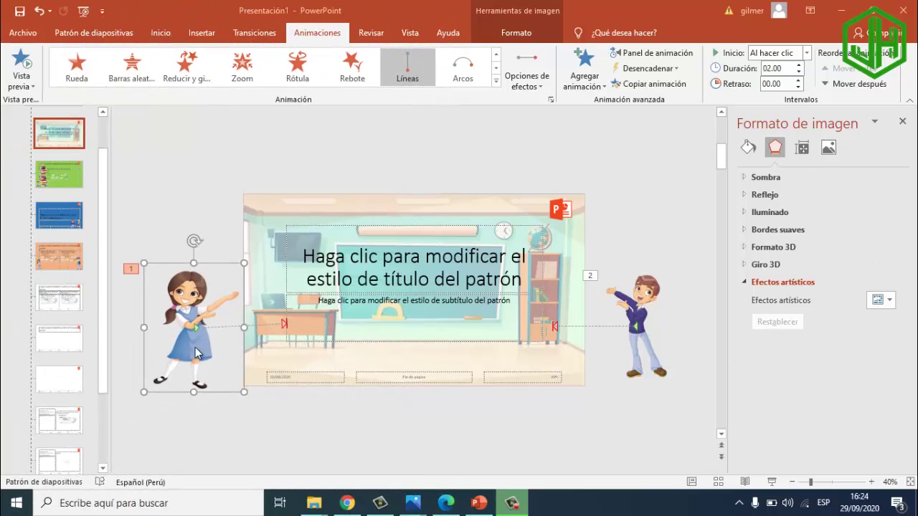
click(806, 53)
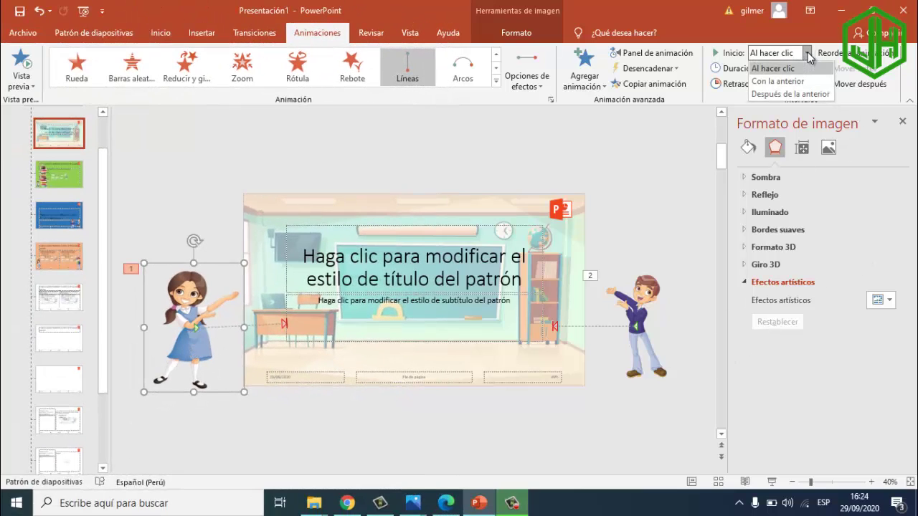
click(791, 80)
click(642, 297)
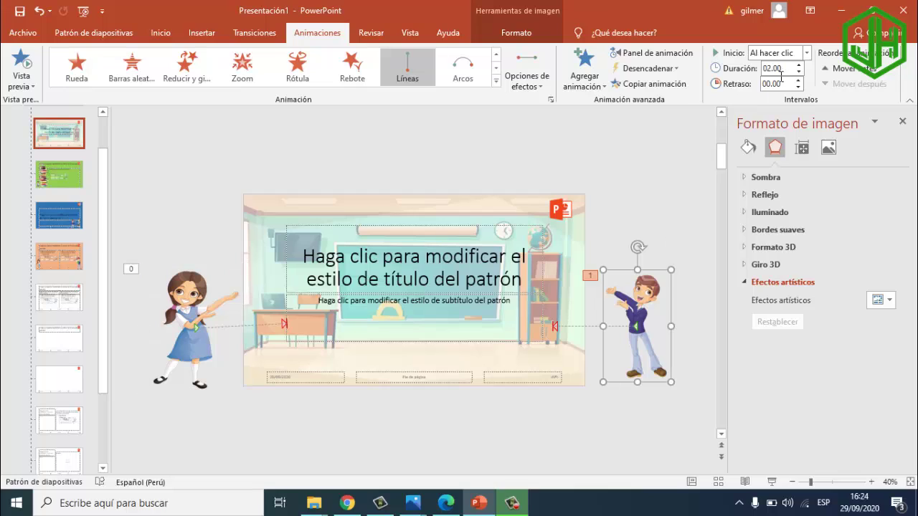
click(805, 53)
click(781, 80)
click(403, 262)
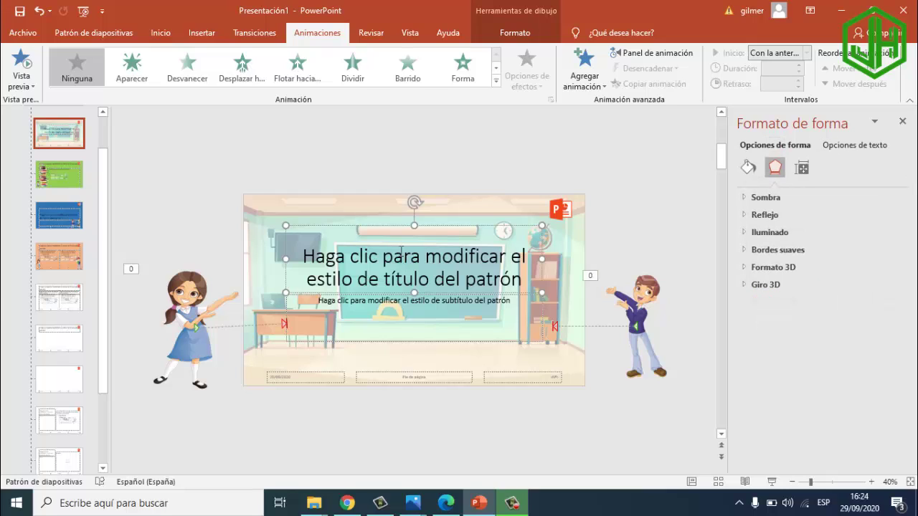
Apply Desvanecer to the title placeholder, starting 'Después de la anterior'.
click(188, 76)
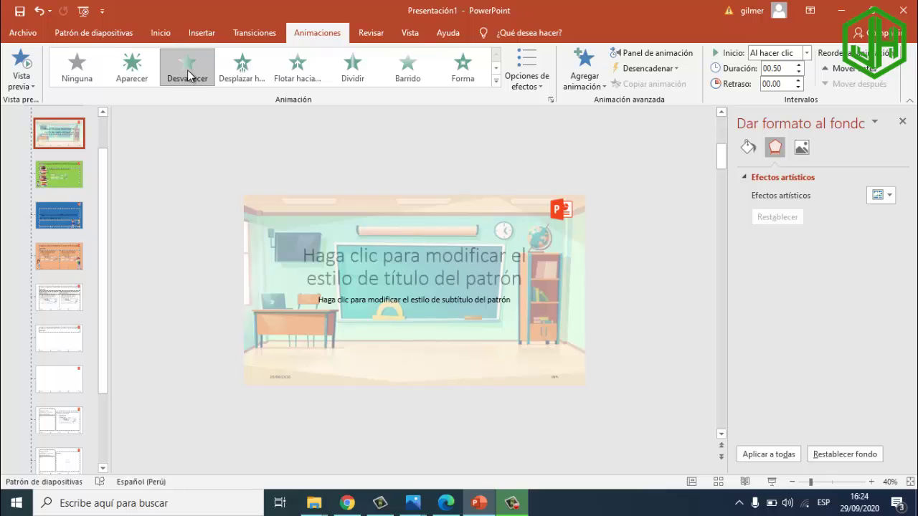
click(806, 53)
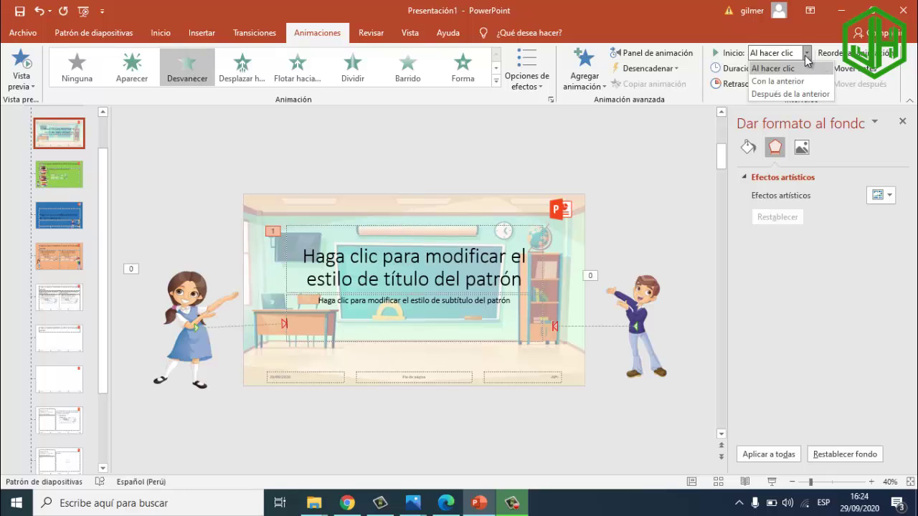
click(791, 94)
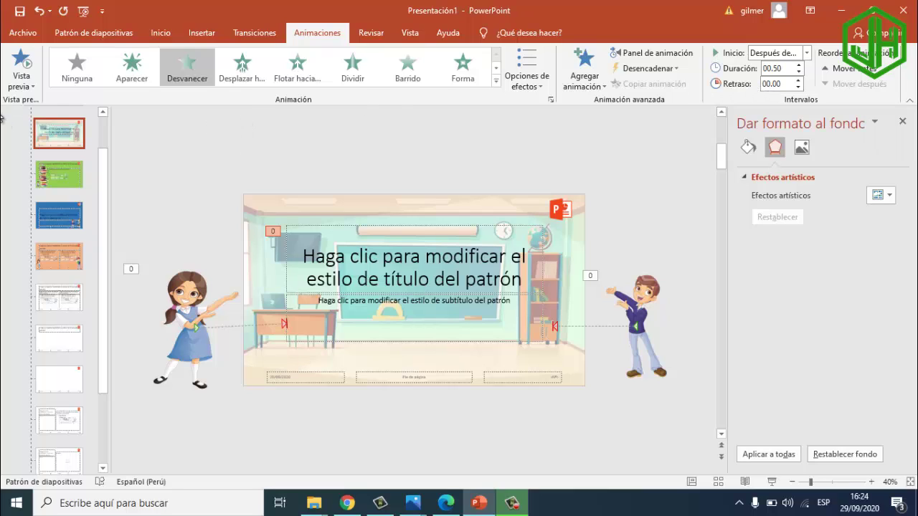
Close the slide master and preview the slideshow from slide 1.
click(86, 33)
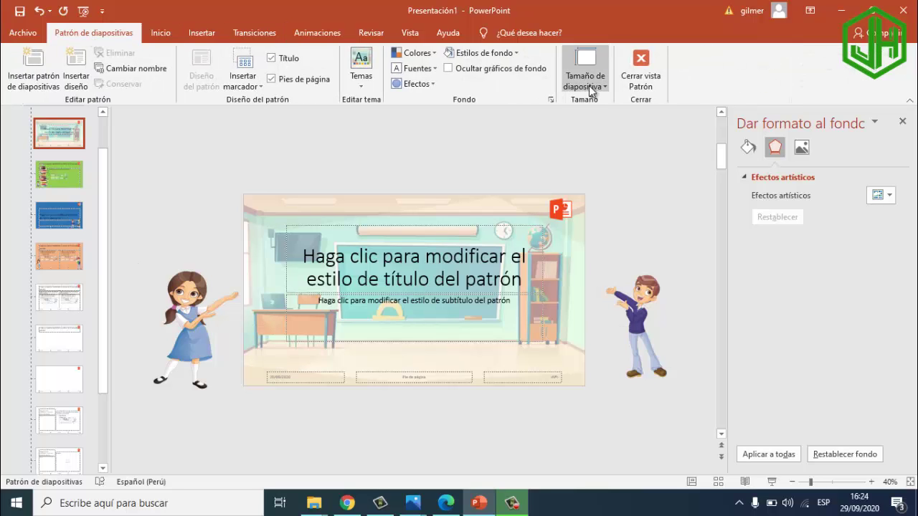
click(643, 60)
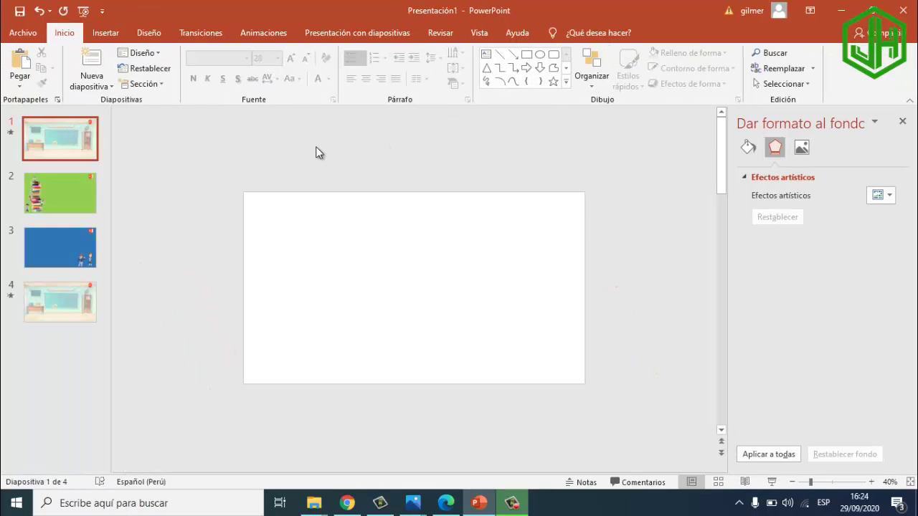
click(788, 453)
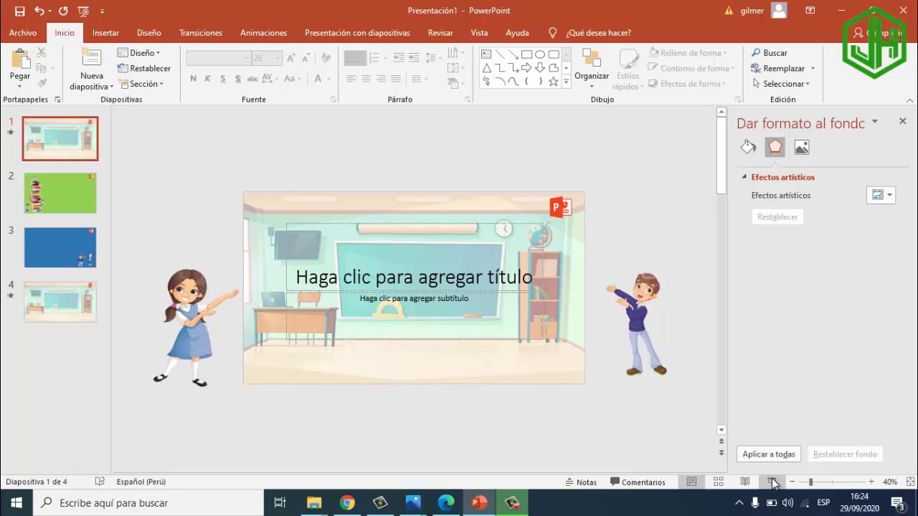
click(772, 482)
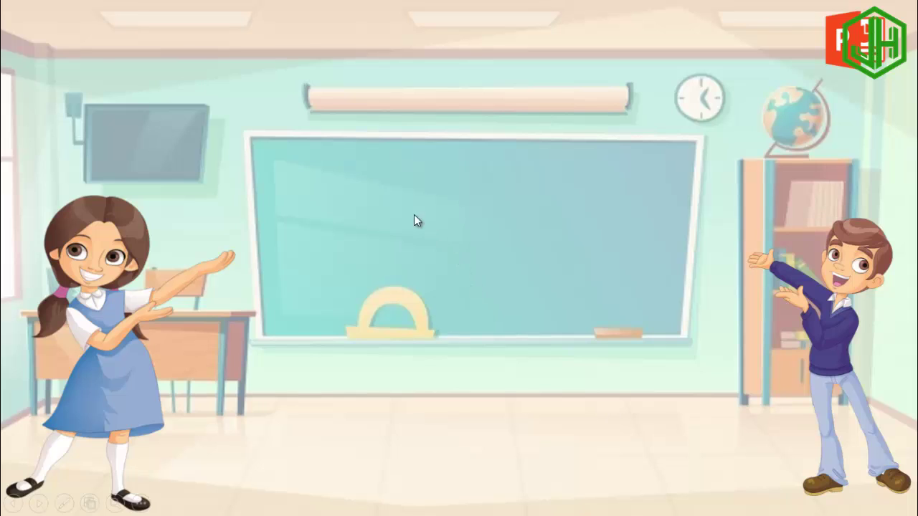
key(Escape)
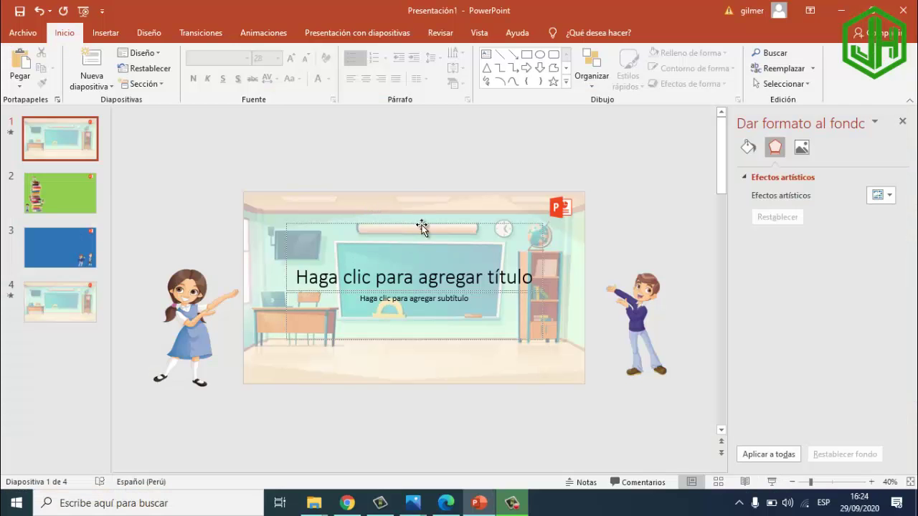
Enter 'HOLA' as slide 1's title and preview the slideshow again.
click(378, 273)
text(OL)
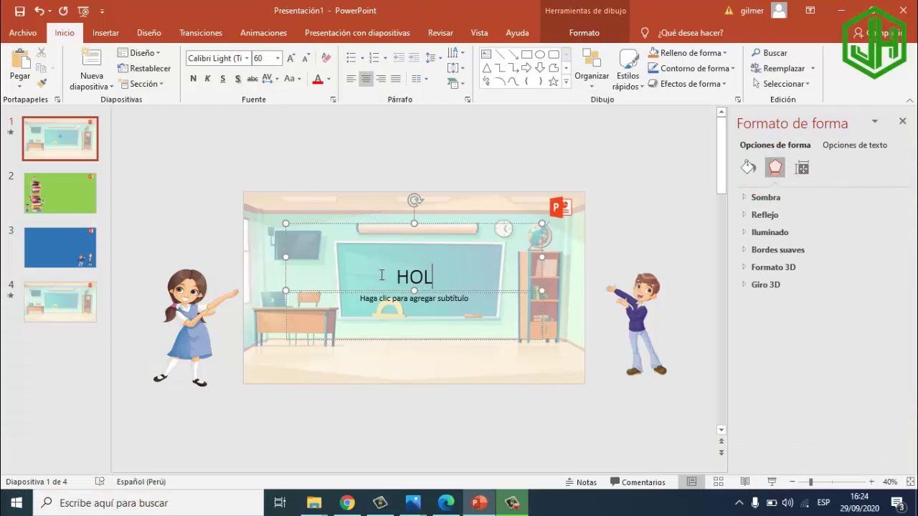
text(A)
click(696, 326)
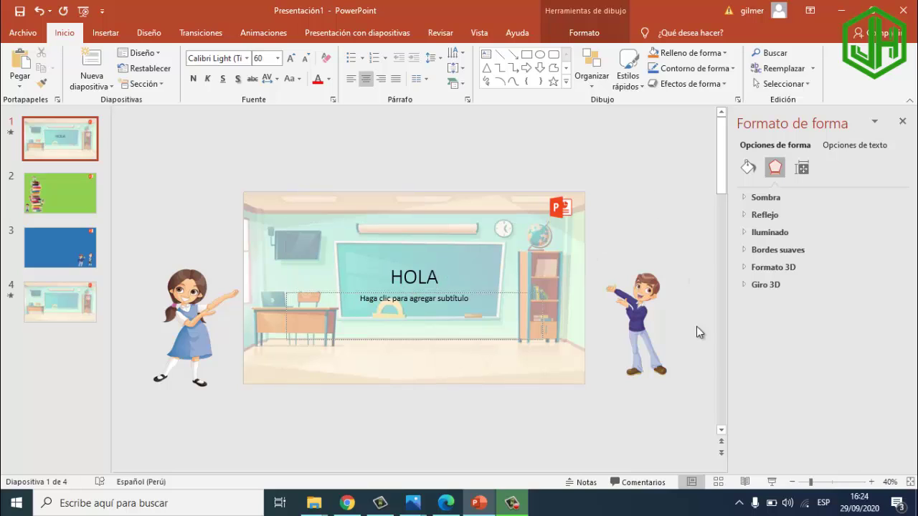
click(772, 482)
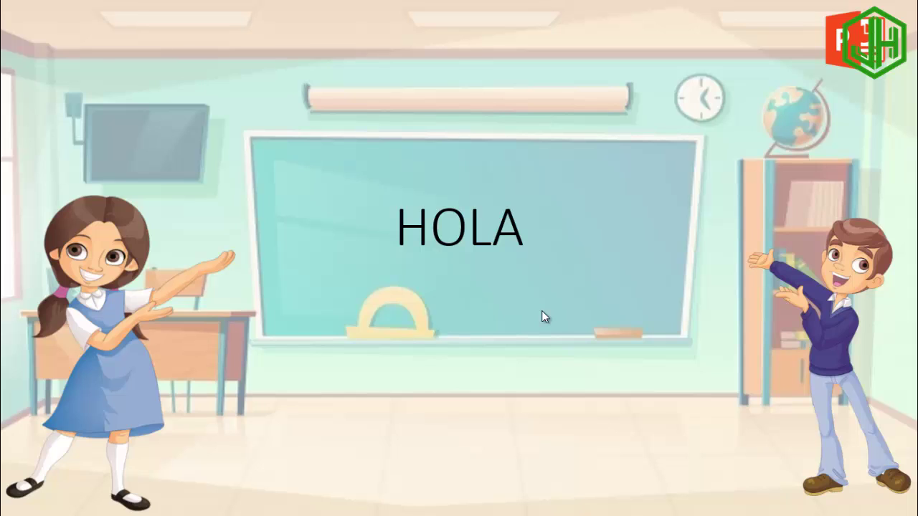
key(Escape)
Delete the 'HOLA' text so the slide 1 title is empty.
click(430, 276)
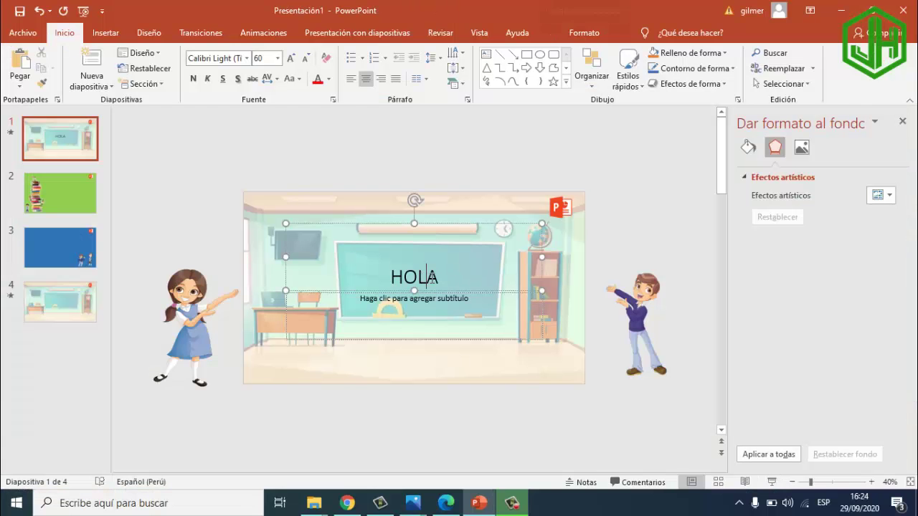
key(BackSpace)
key(BackSpace)
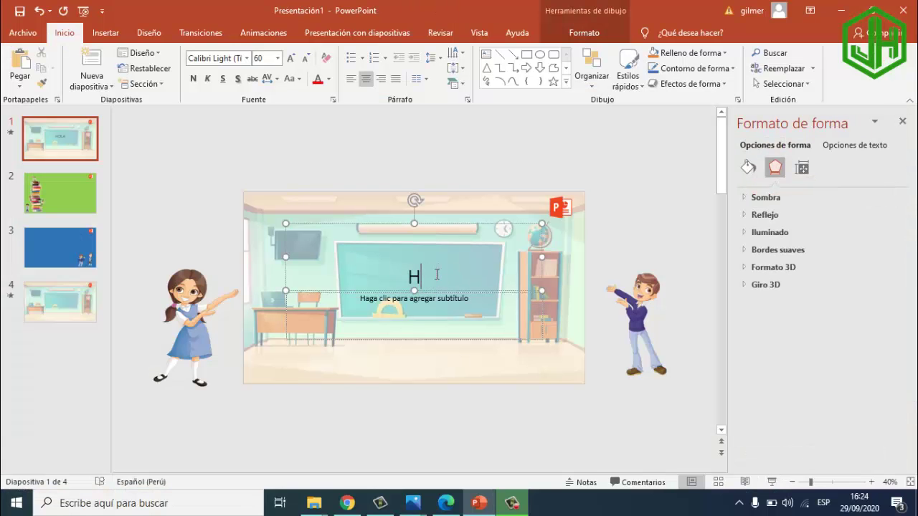
click(445, 157)
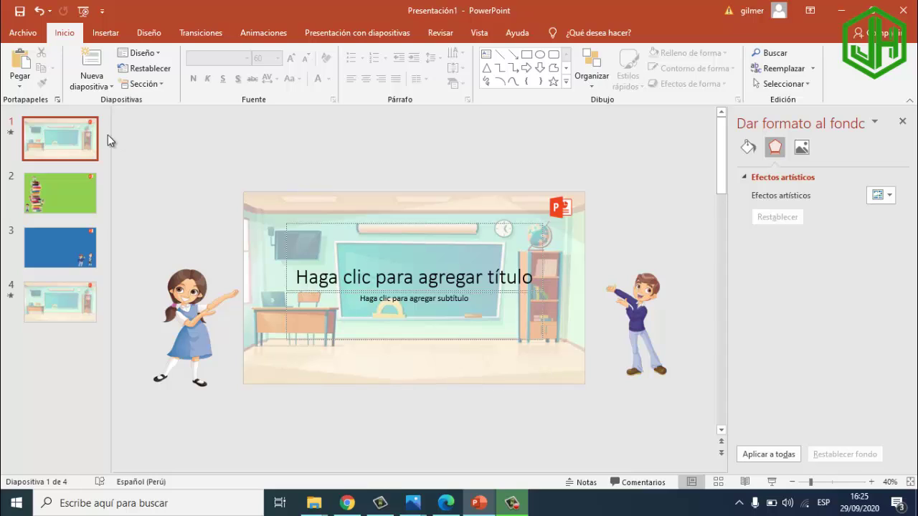
Save the presentation to the Desktop as MODELO DE PATRÓN DE ESCUELA.
click(25, 33)
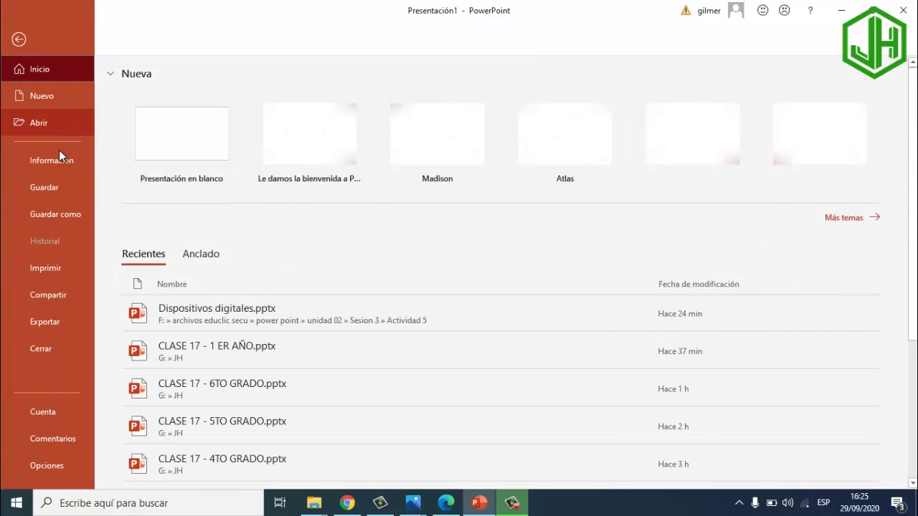
click(61, 214)
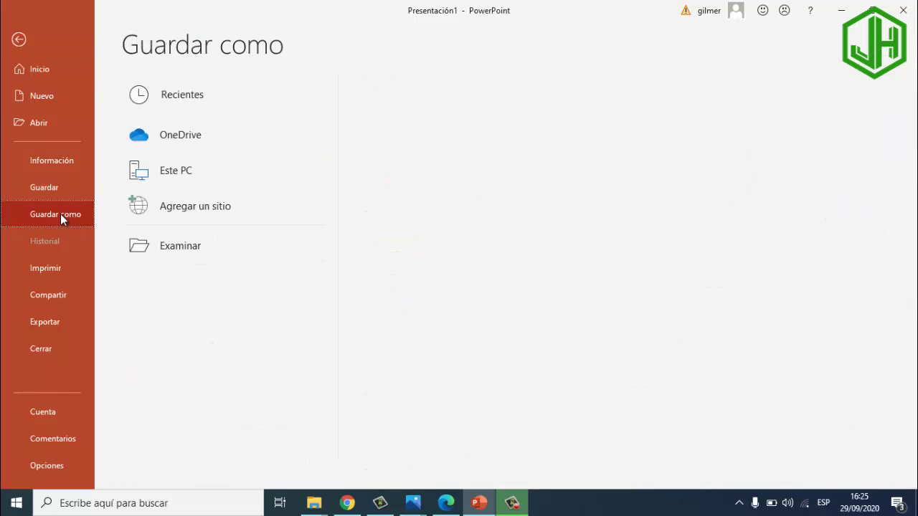
click(175, 244)
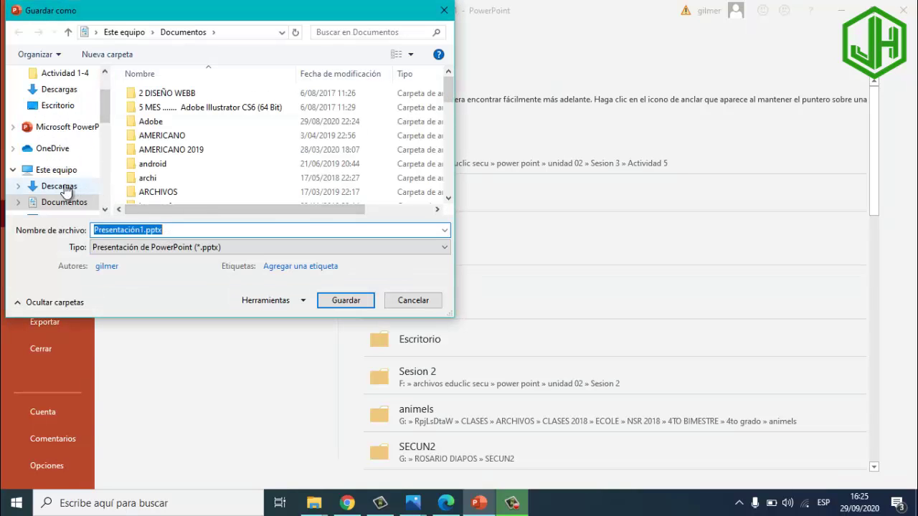
click(58, 105)
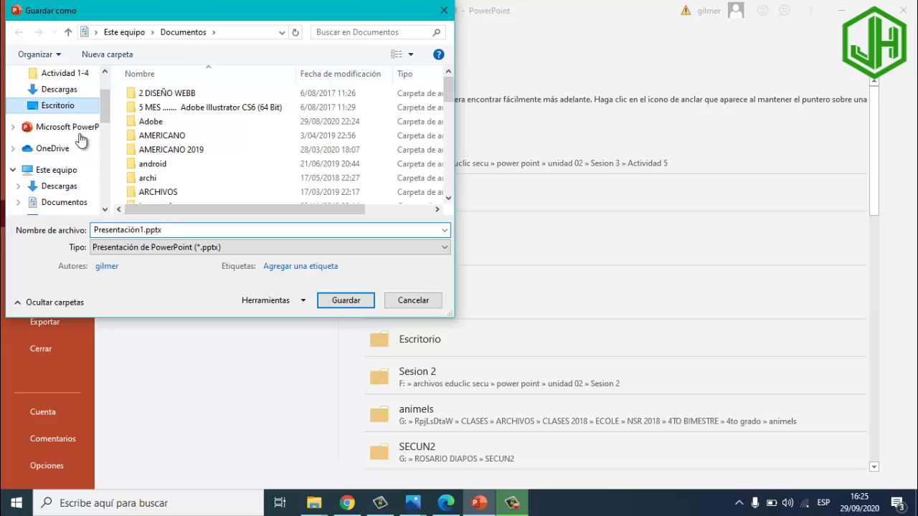
click(127, 229)
double_click(127, 230)
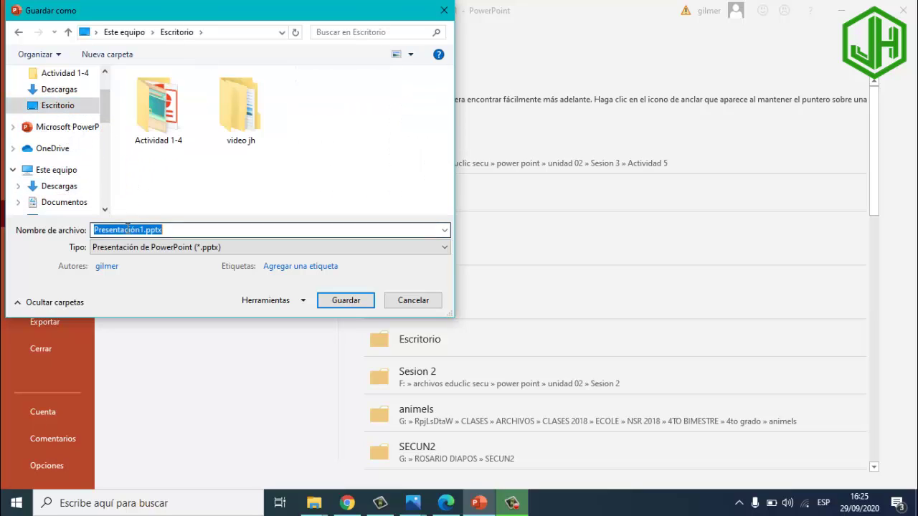
text(MODELO DE PATRÓN DE ESCUELA)
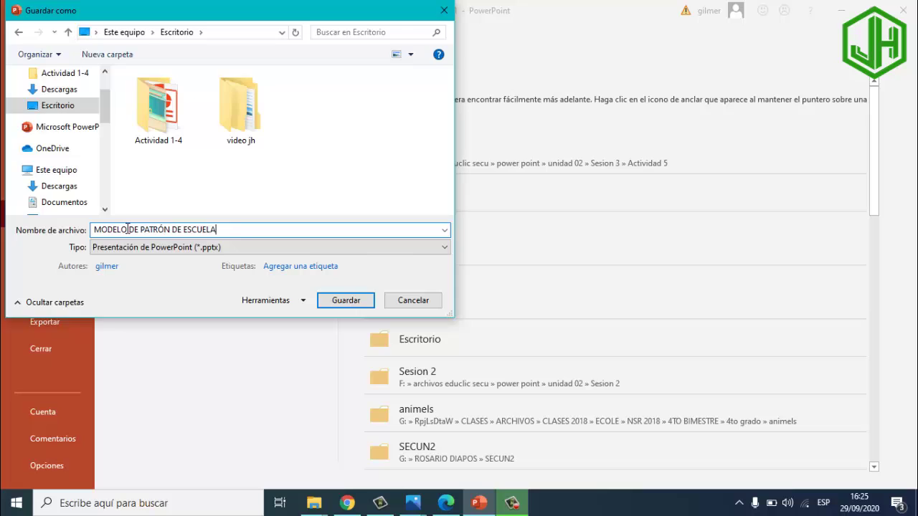
key(Return)
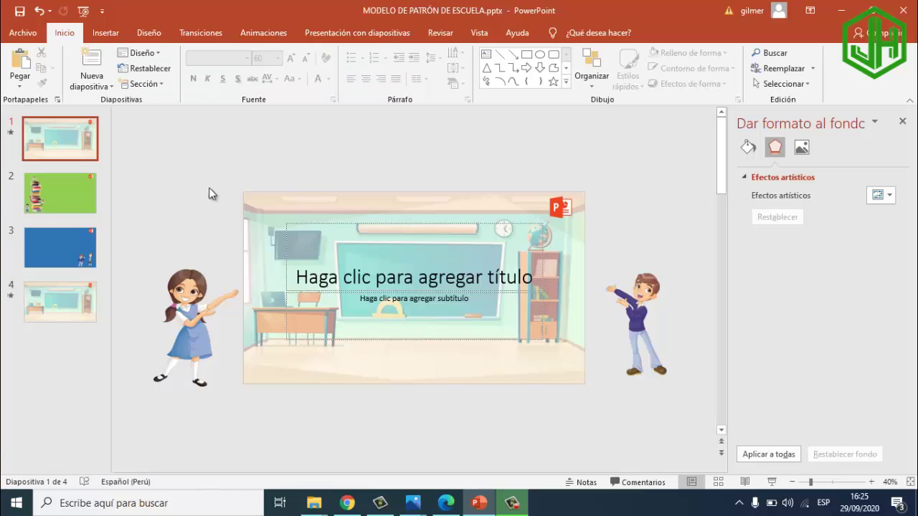
Review all four slides, then close PowerPoint, choosing Guardar to keep the changes.
click(65, 188)
click(81, 140)
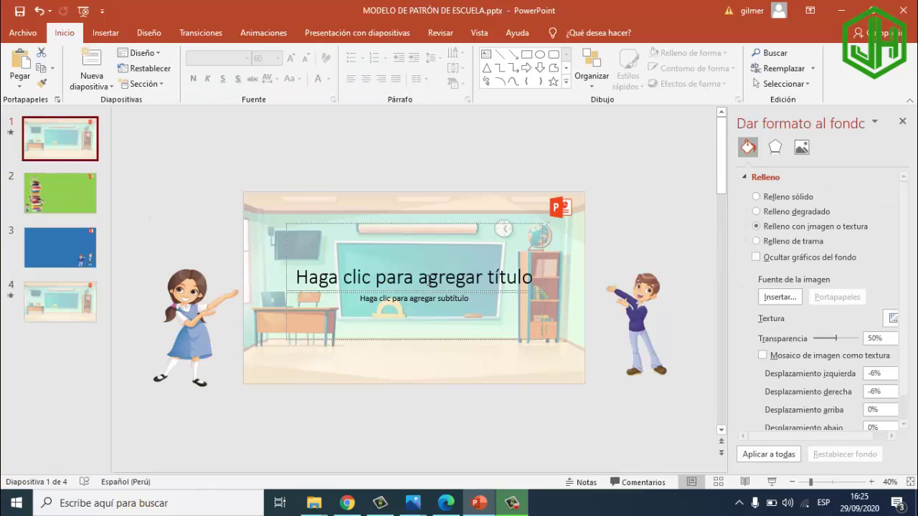
click(399, 266)
click(61, 197)
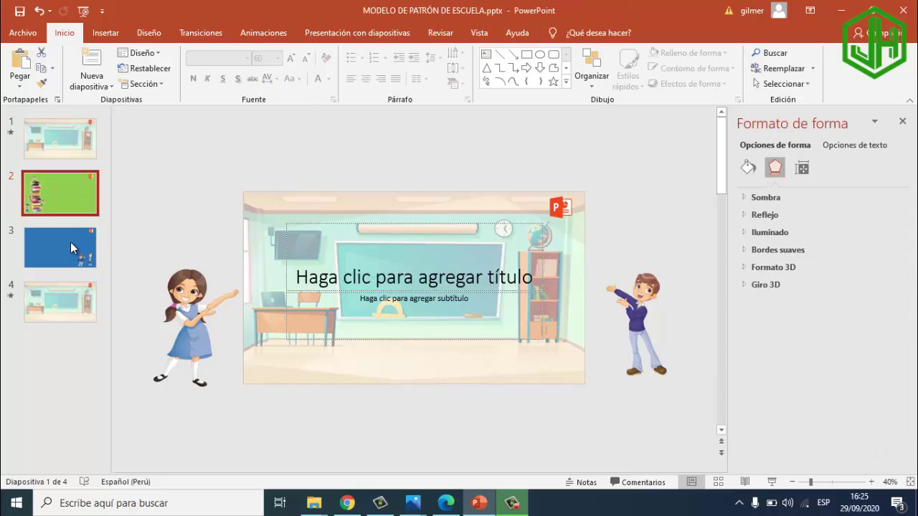
click(53, 266)
click(59, 301)
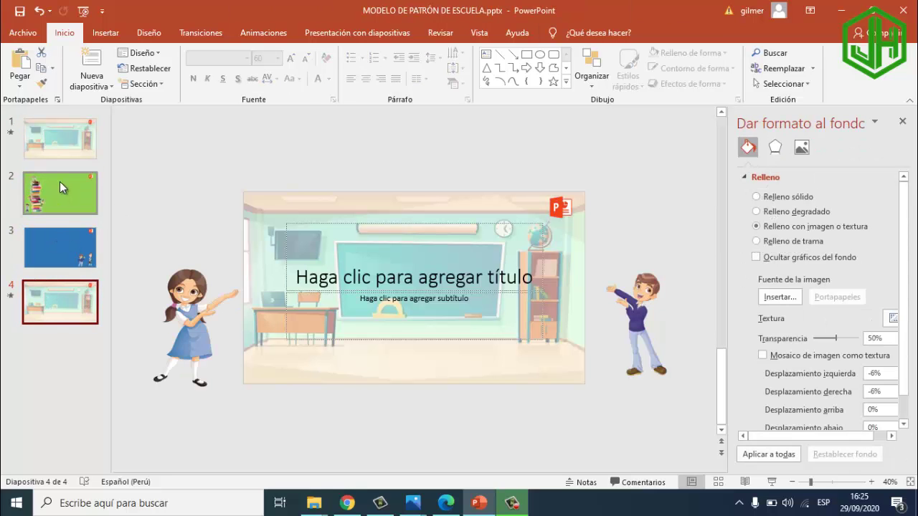
click(40, 127)
click(65, 182)
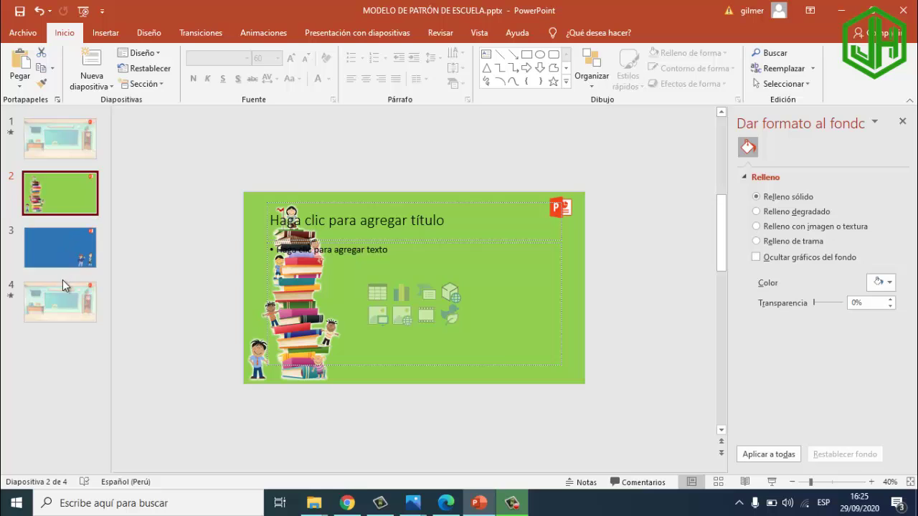
click(62, 275)
click(58, 156)
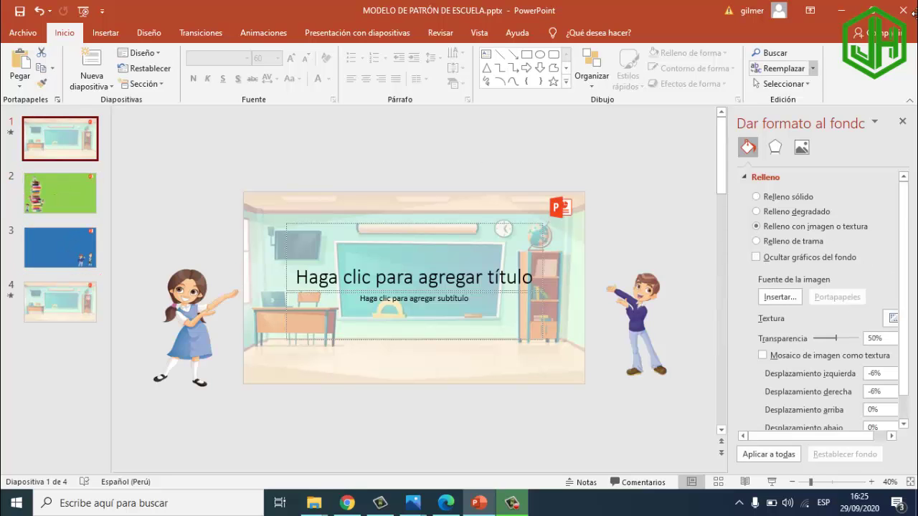
click(905, 10)
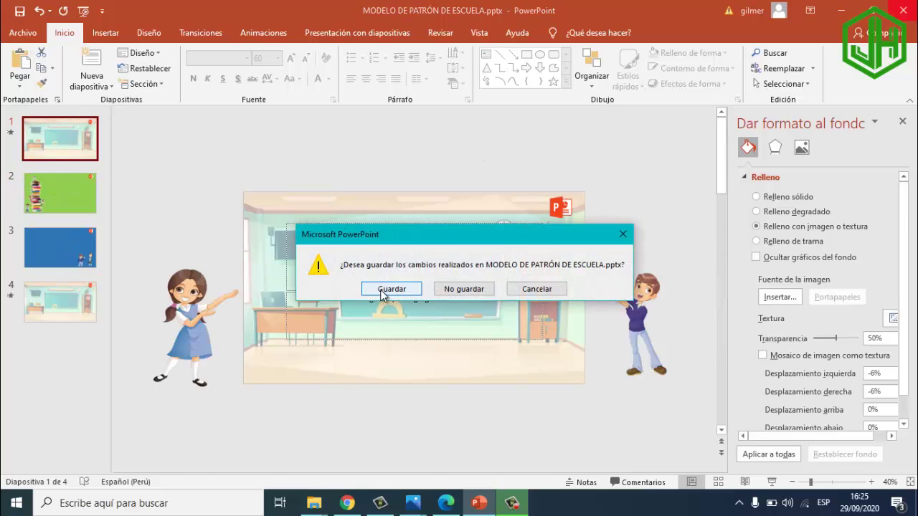
click(387, 286)
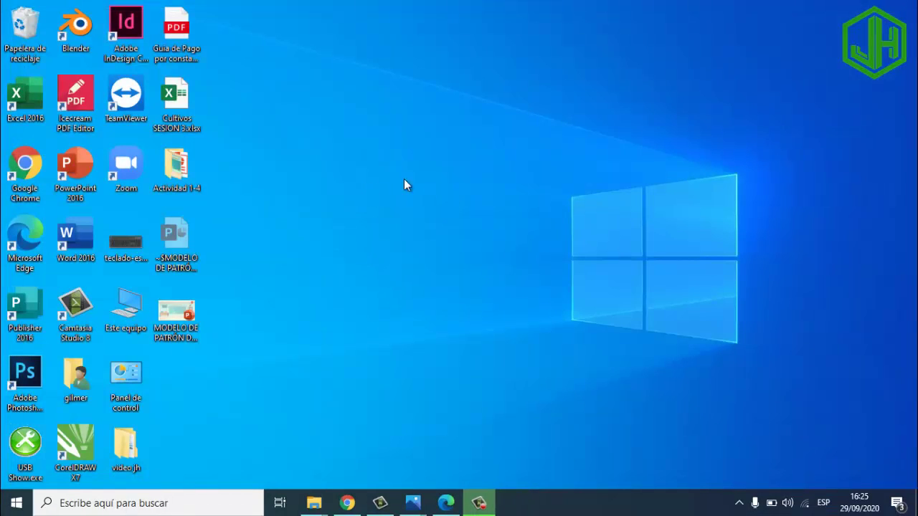
Open Dispositivos digitales.pptx from the Actividad 1-4 folder on the desktop.
double_click(195, 172)
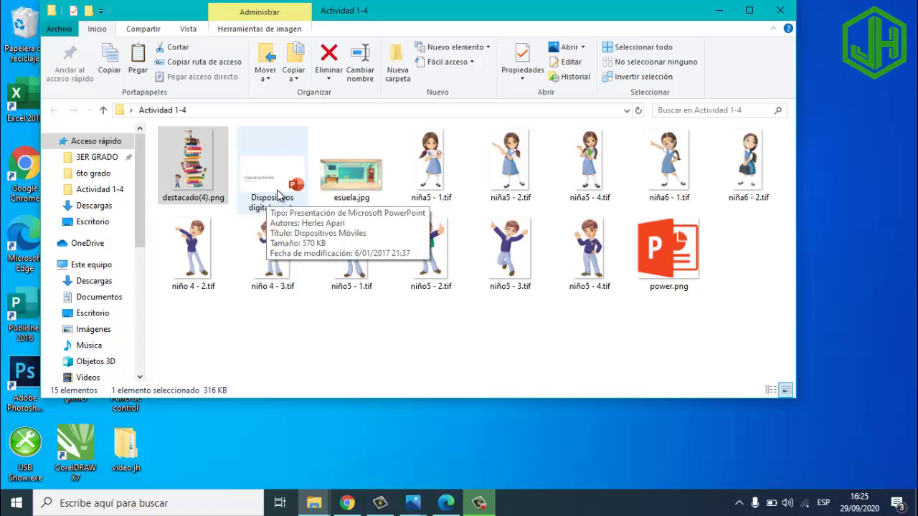
double_click(276, 179)
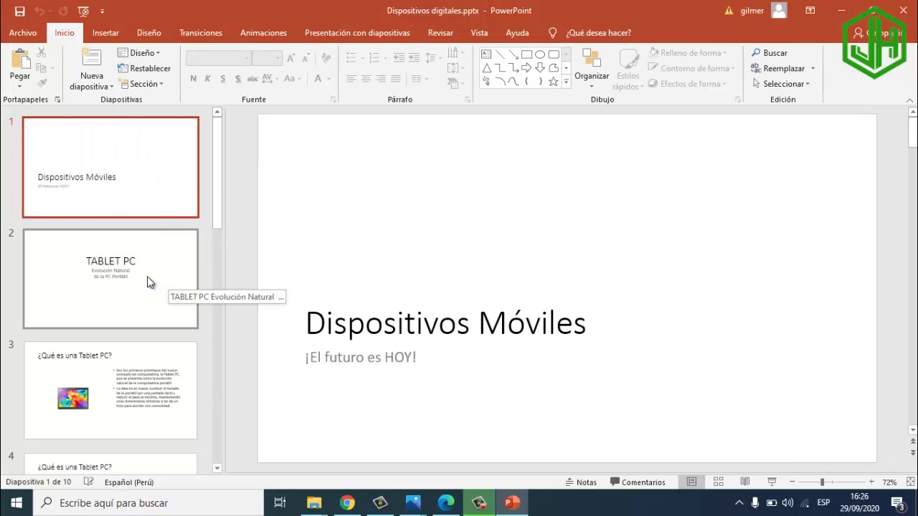
Look over the available new-slide layouts without adding a slide.
scroll(146, 279, down, 1)
click(96, 86)
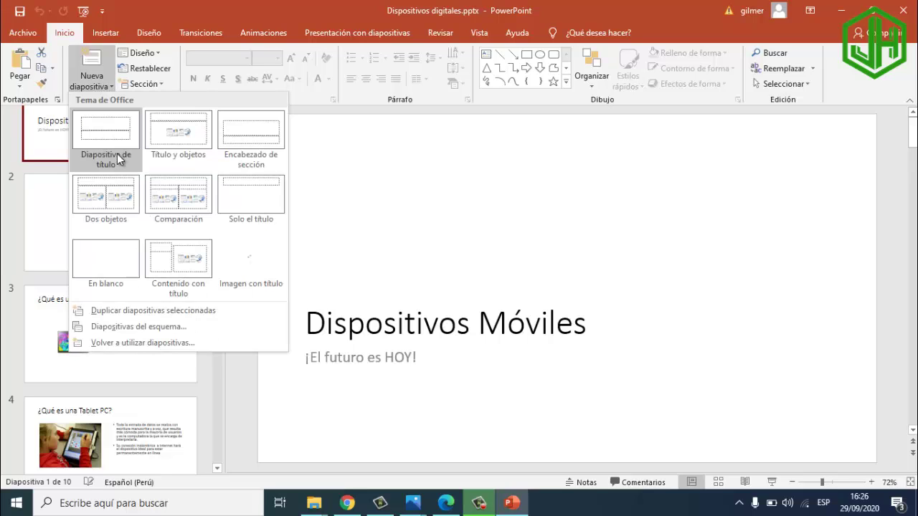
click(379, 164)
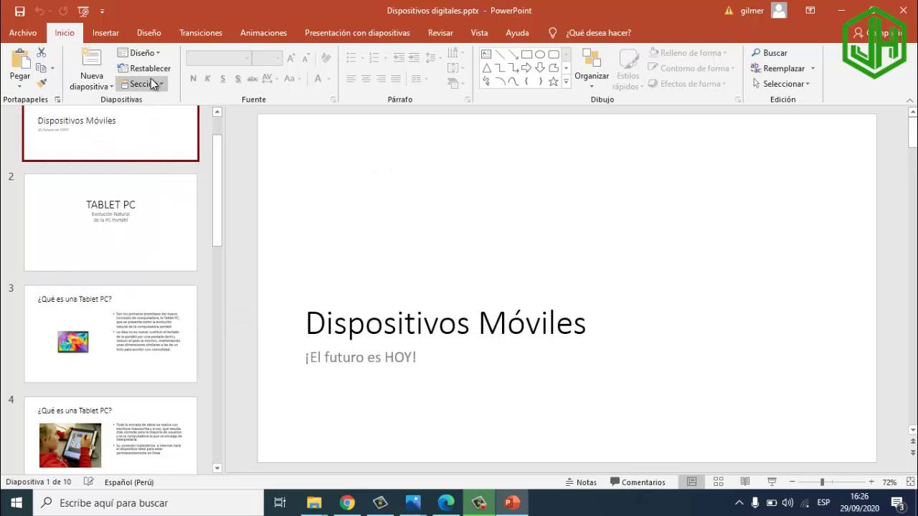
Apply MODELO DE PATRÓN DE ESCUELA.pptx from the Desktop as the theme via Buscar temas.
click(150, 35)
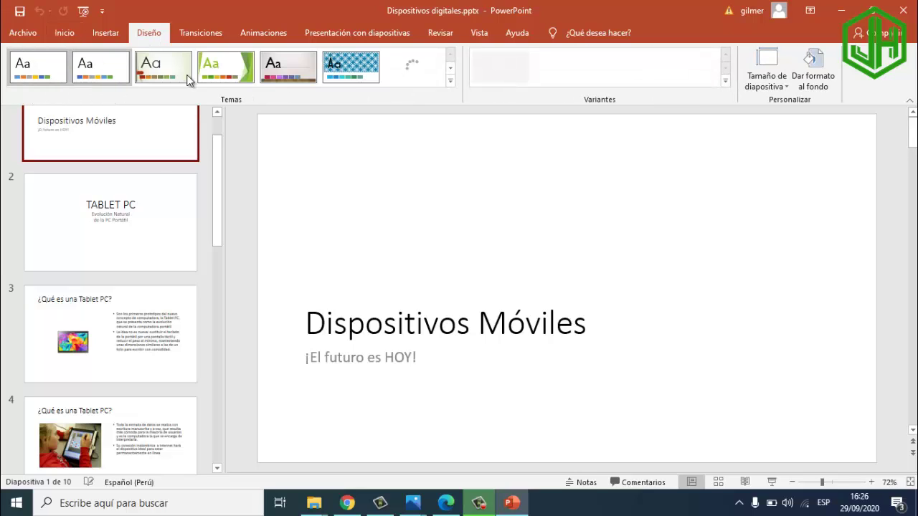
click(451, 83)
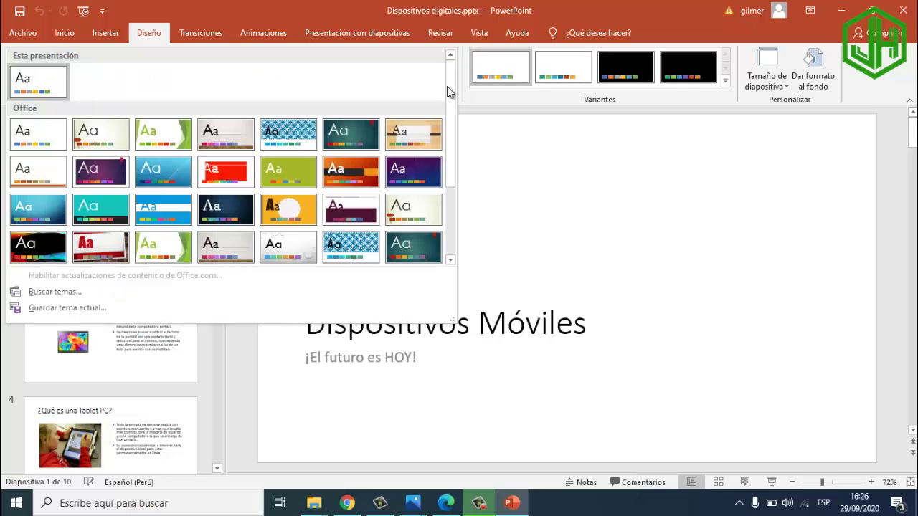
click(62, 292)
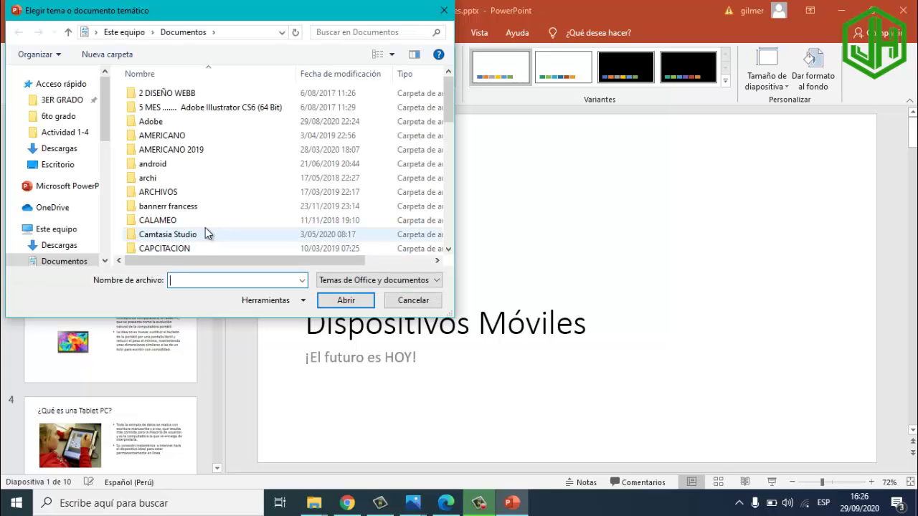
click(60, 164)
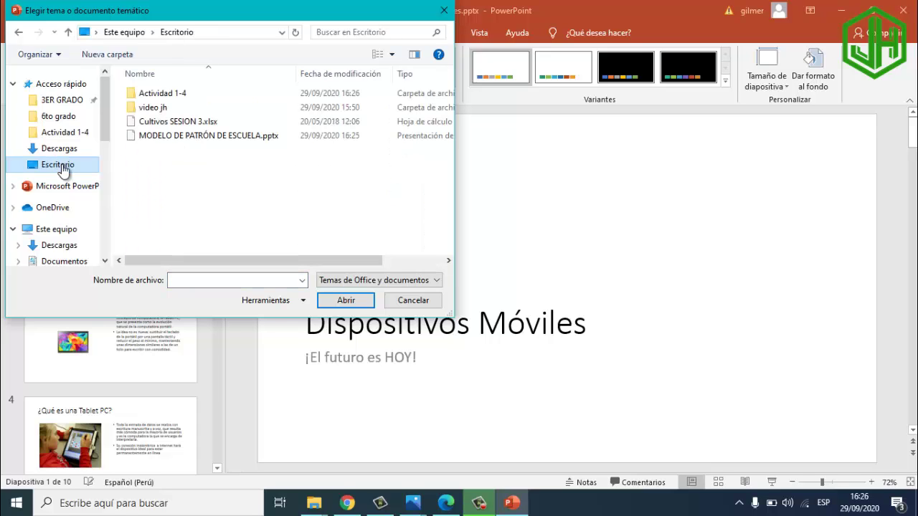
double_click(155, 136)
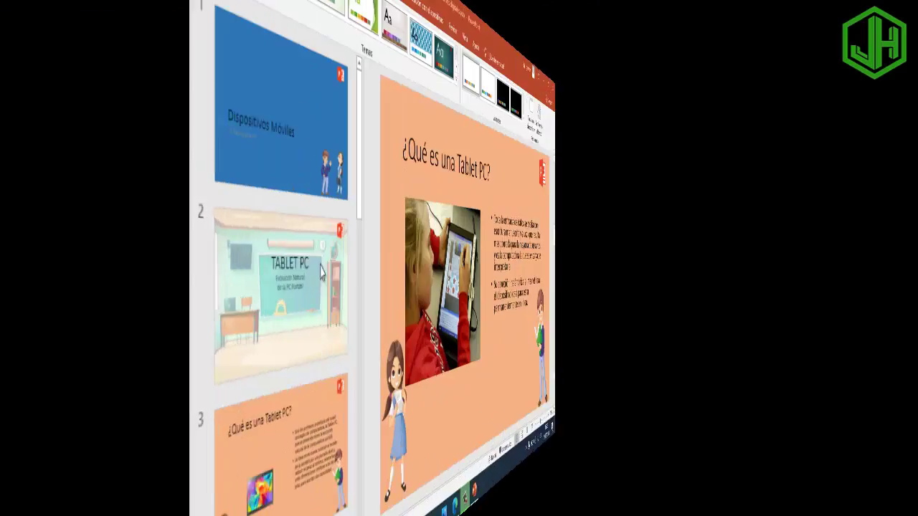
Browse the newly themed slides and open the Cámaras Digitales slide.
scroll(127, 243, down, 1)
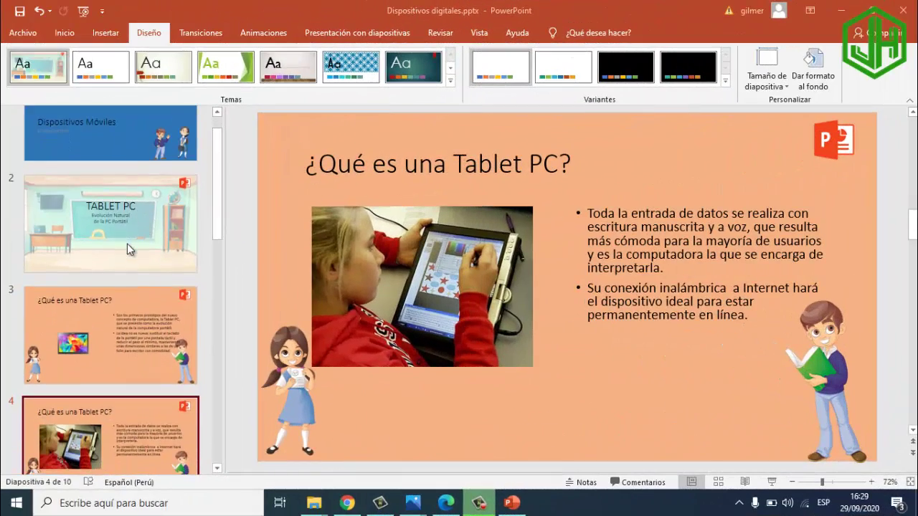
scroll(127, 243, down, 2)
scroll(127, 243, down, 2)
scroll(123, 243, down, 1)
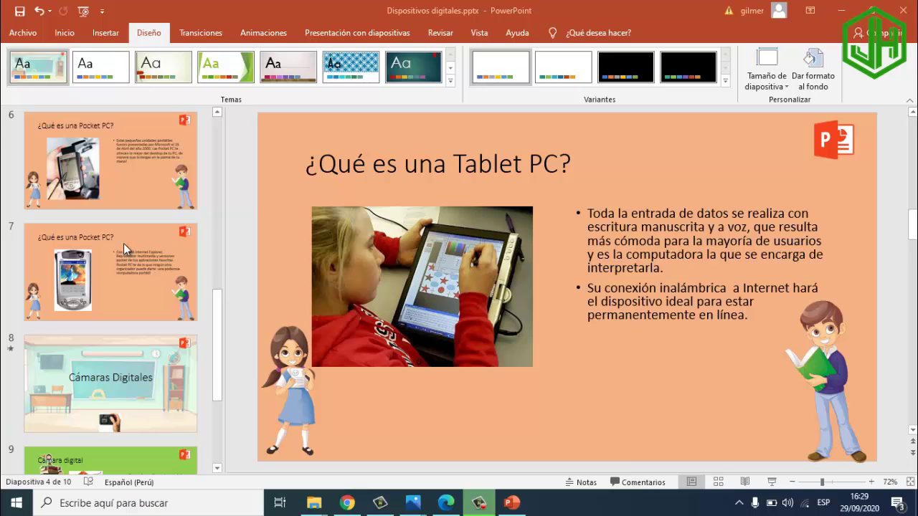
scroll(123, 243, up, 1)
scroll(123, 243, up, 1)
scroll(120, 245, down, 1)
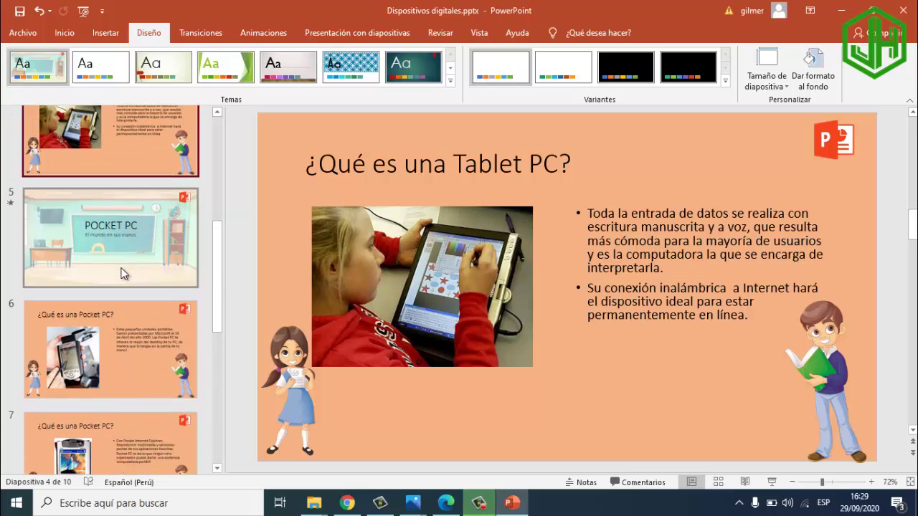
scroll(121, 265, down, 2)
click(121, 271)
click(61, 406)
Return to the opening Dispositivos Móviles slide 1.
scroll(102, 391, down, 1)
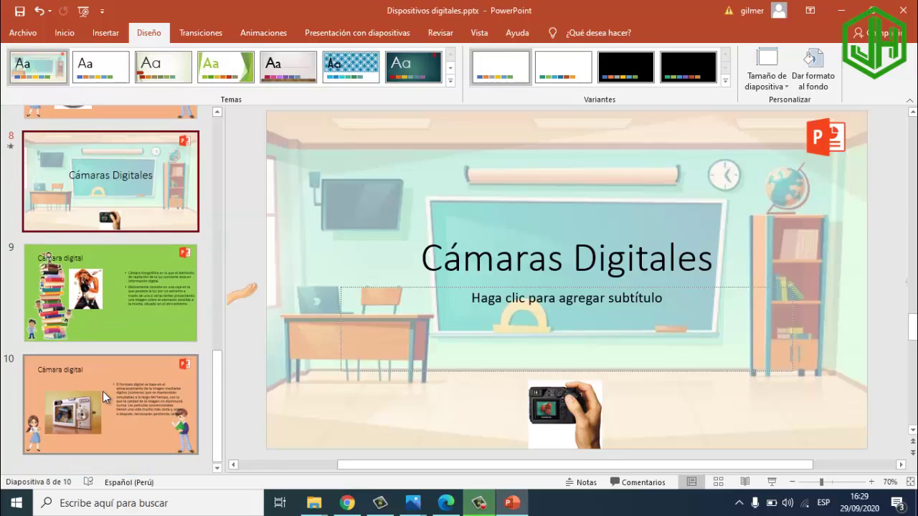
scroll(101, 360, up, 3)
scroll(92, 331, up, 3)
scroll(91, 331, up, 1)
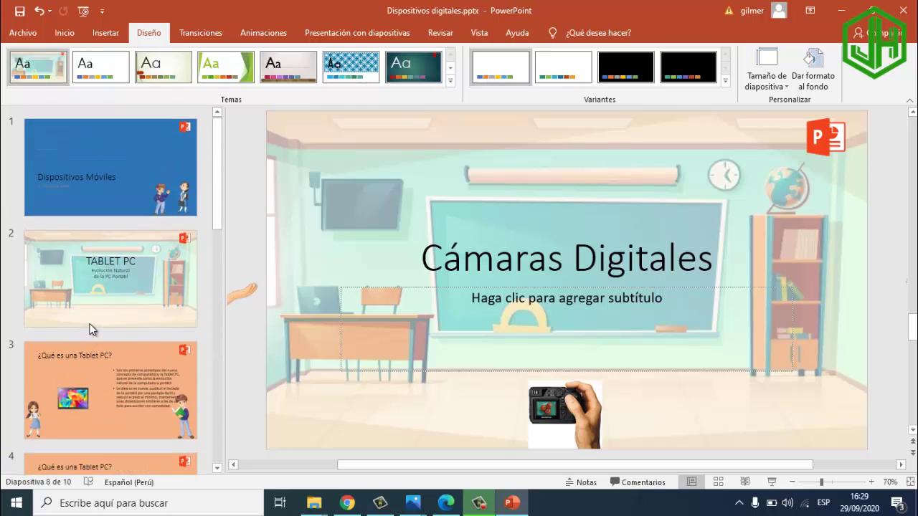
click(112, 187)
click(772, 481)
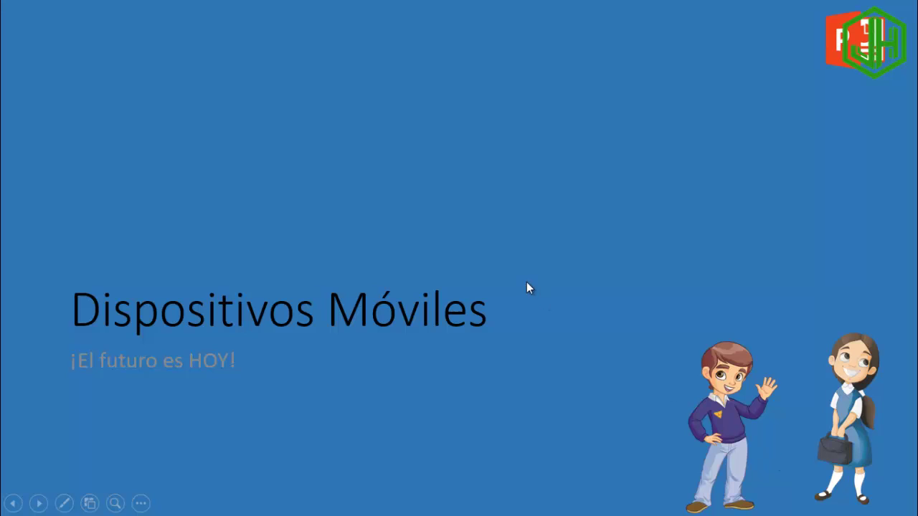
click(527, 284)
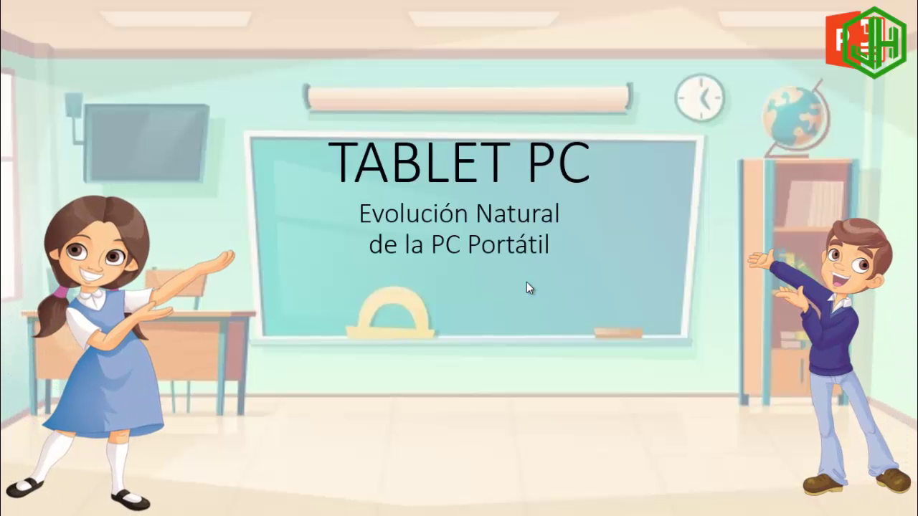
click(526, 285)
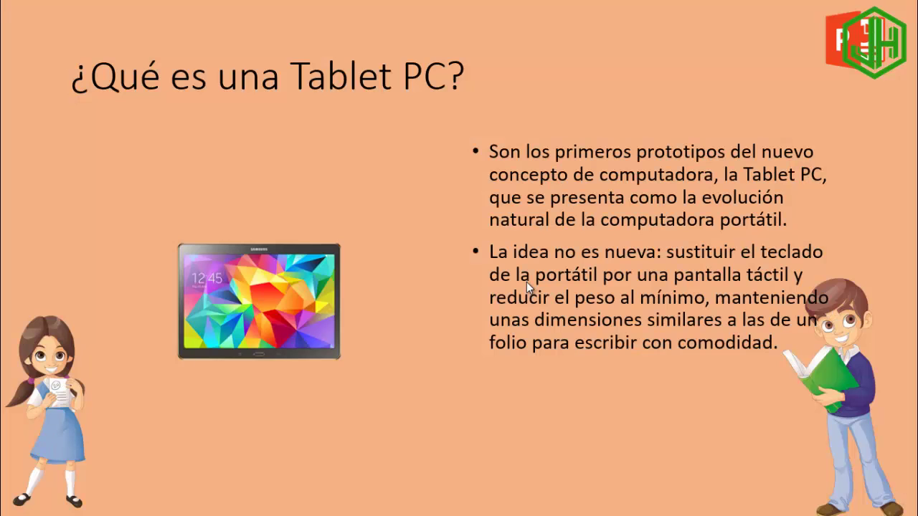
click(526, 283)
click(526, 283)
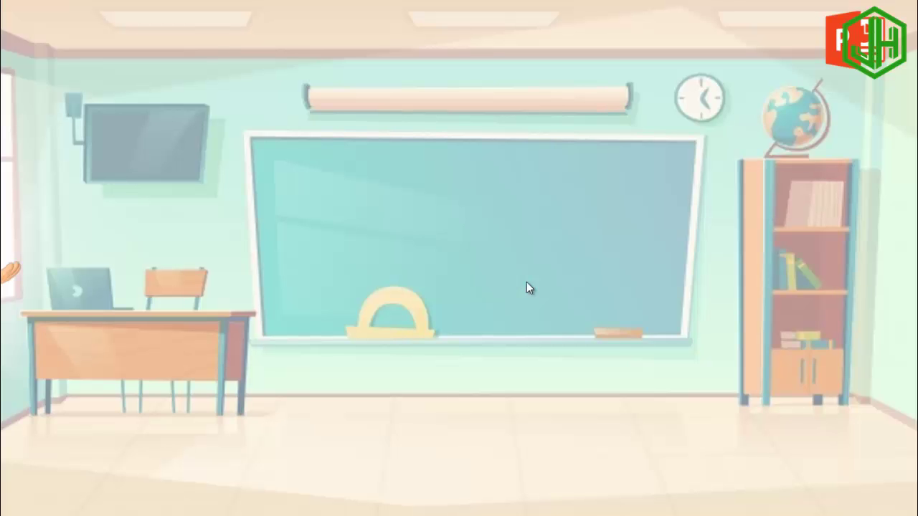
End the slideshow, open the Tablet PC slide 3 and nudge its tablet picture slightly right.
key(Escape)
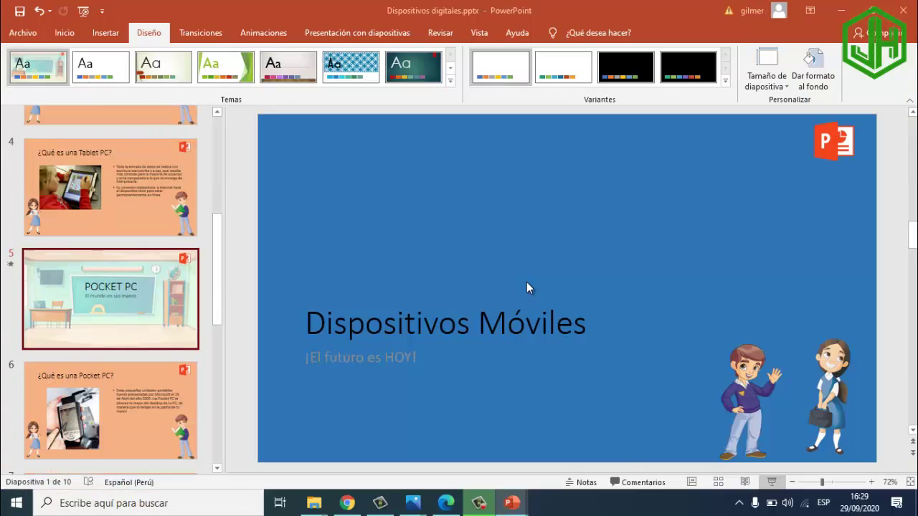
scroll(161, 245, up, 5)
click(158, 270)
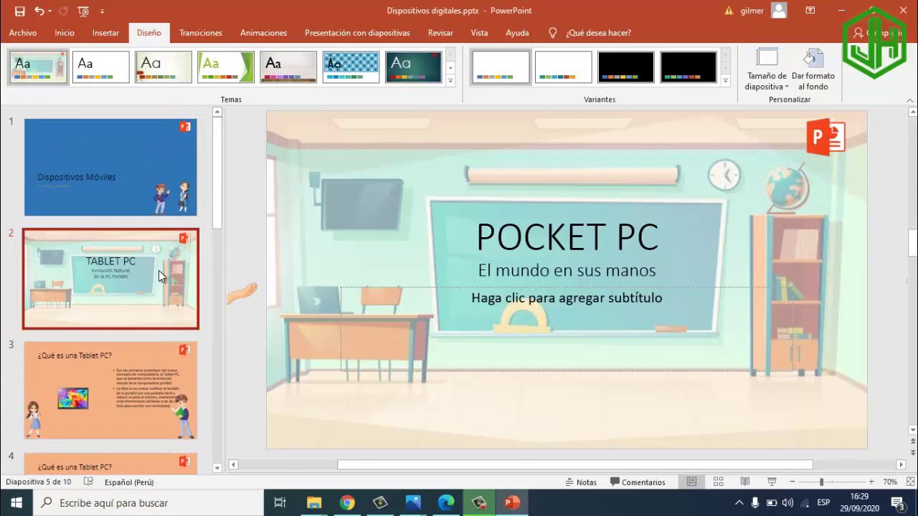
click(169, 359)
click(420, 309)
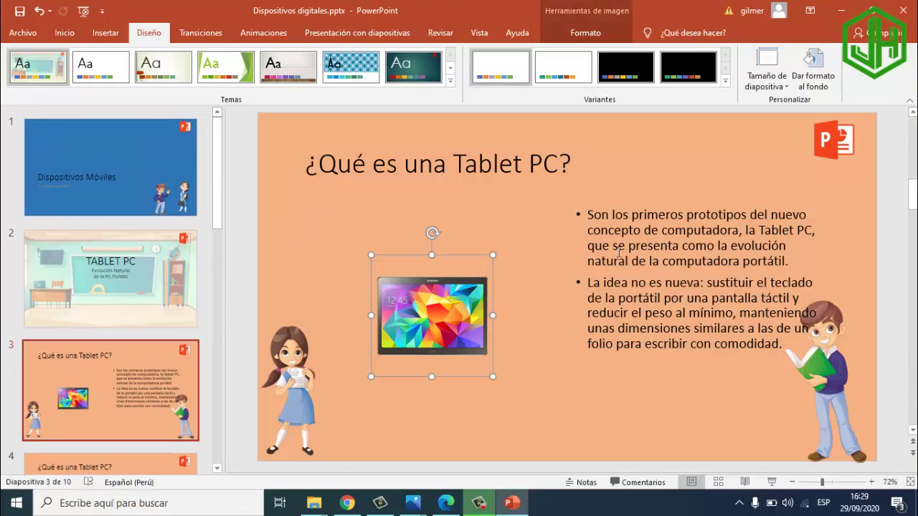
drag(493, 254, 499, 252)
Convert slide 3's bullet text to a Lista vertical de viñetas SmartArt and shift it slightly left.
click(609, 245)
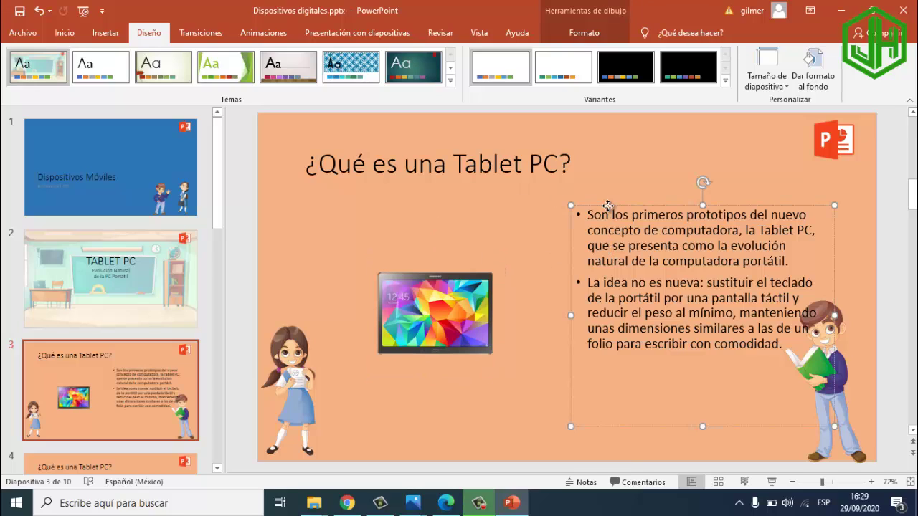
click(66, 33)
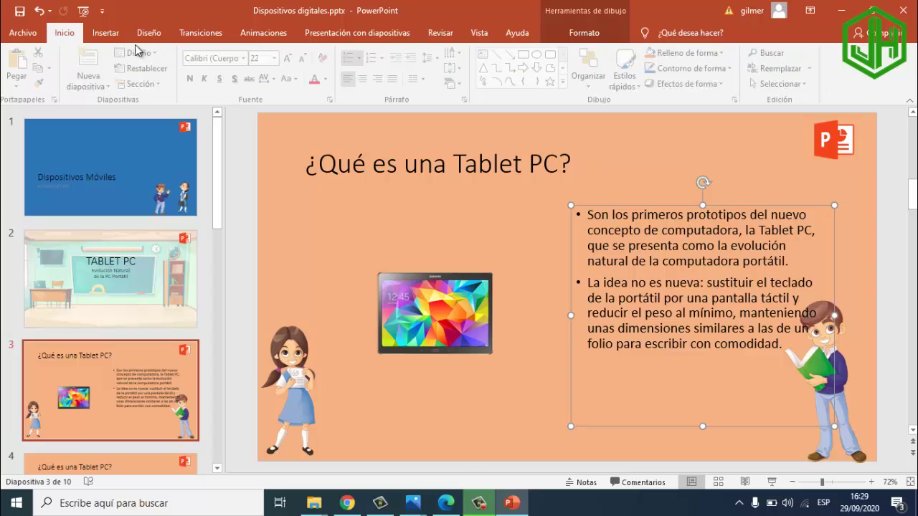
click(454, 84)
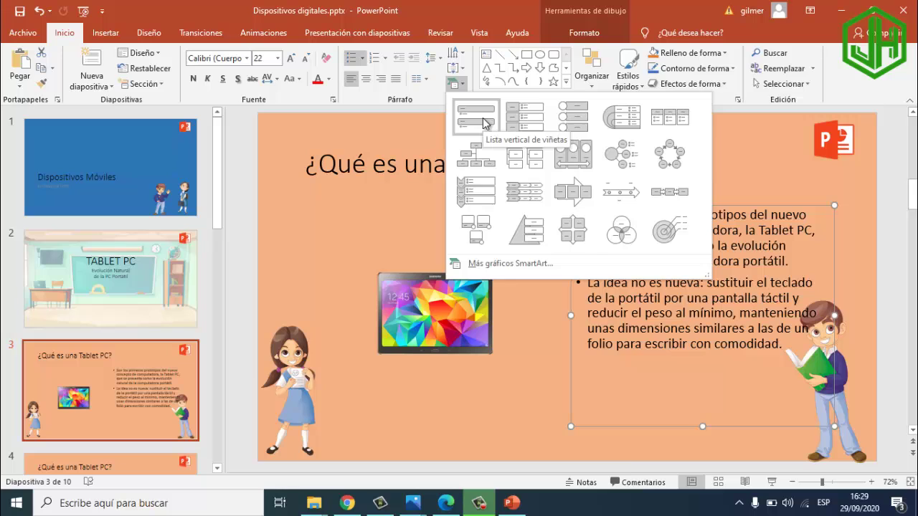
click(476, 117)
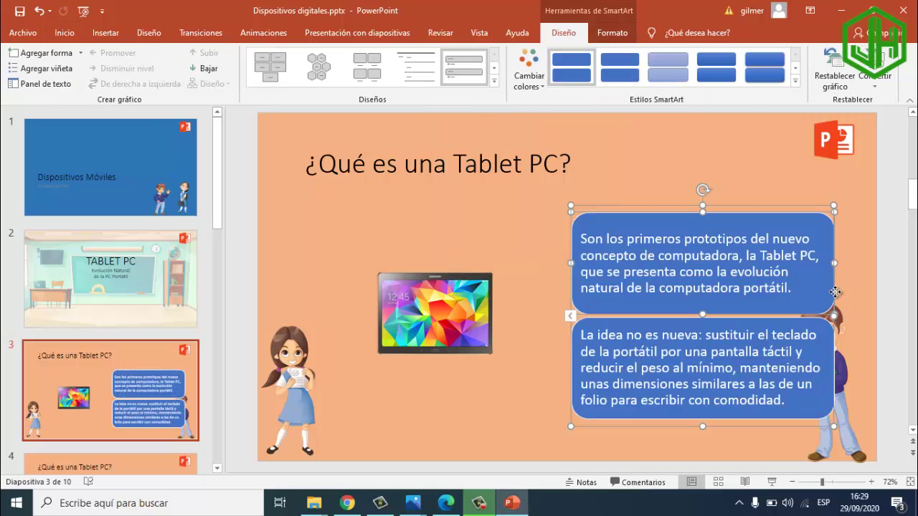
drag(835, 292, 788, 288)
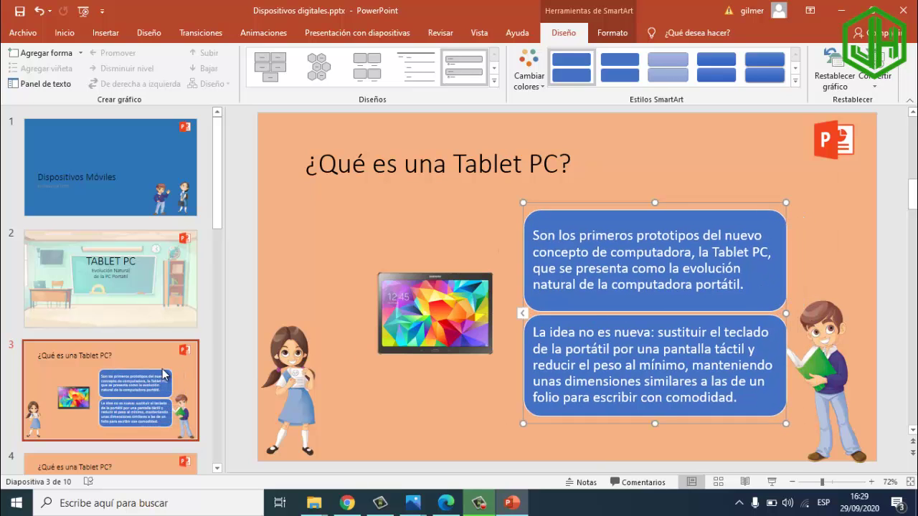
scroll(97, 366, down, 1)
click(126, 423)
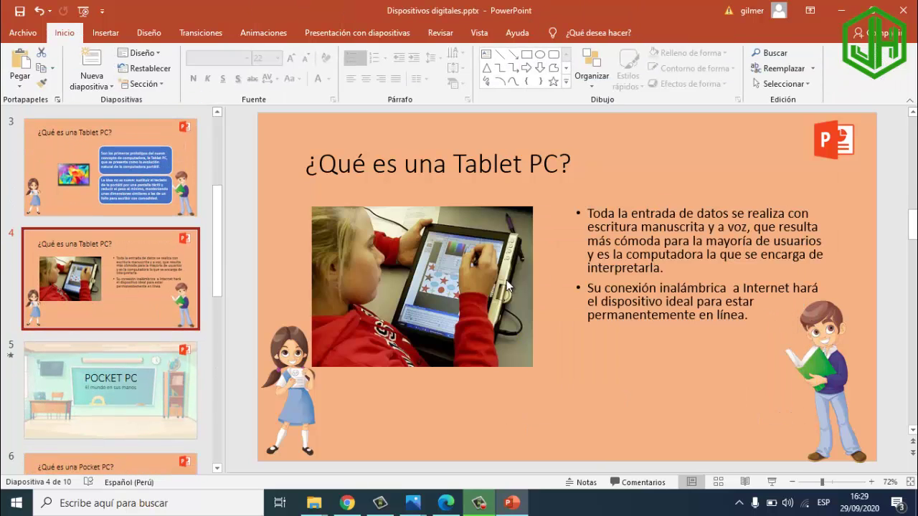
Convert slide 4's bullet text to a Lista de imágenes destacadas SmartArt.
drag(753, 316, 596, 214)
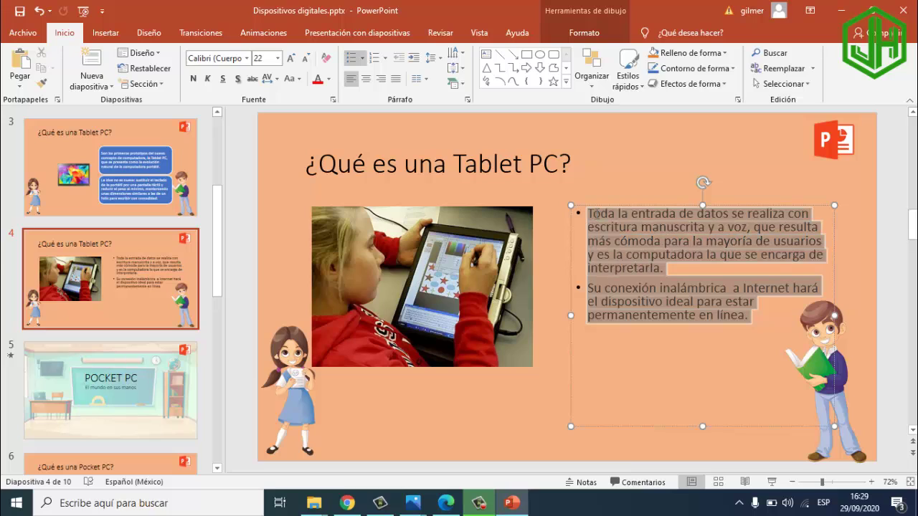
click(463, 85)
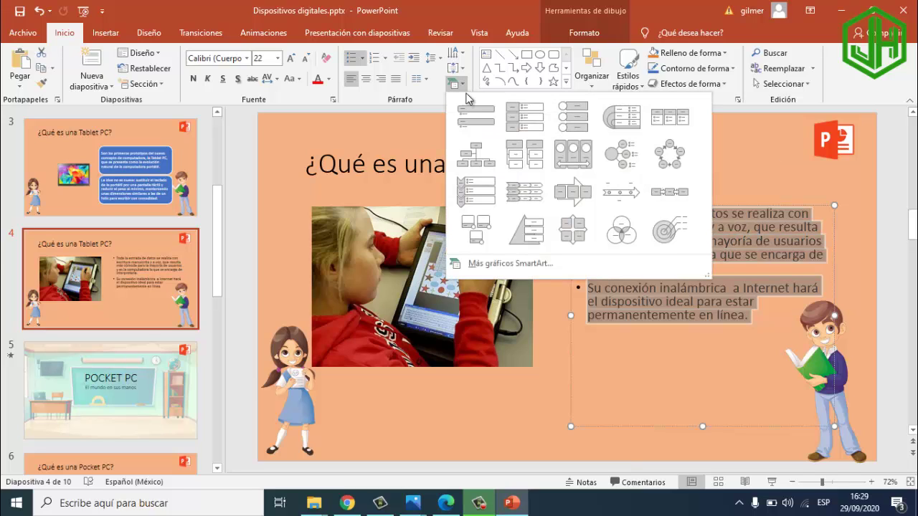
click(514, 263)
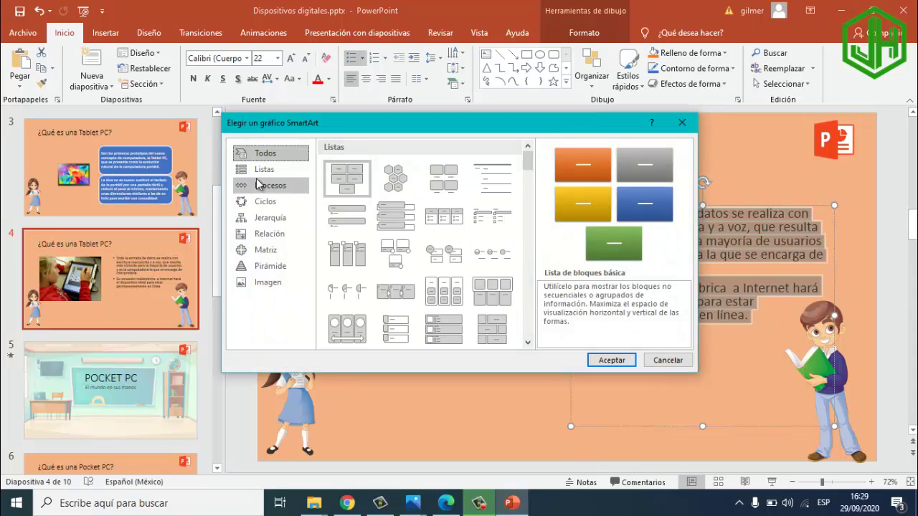
click(263, 169)
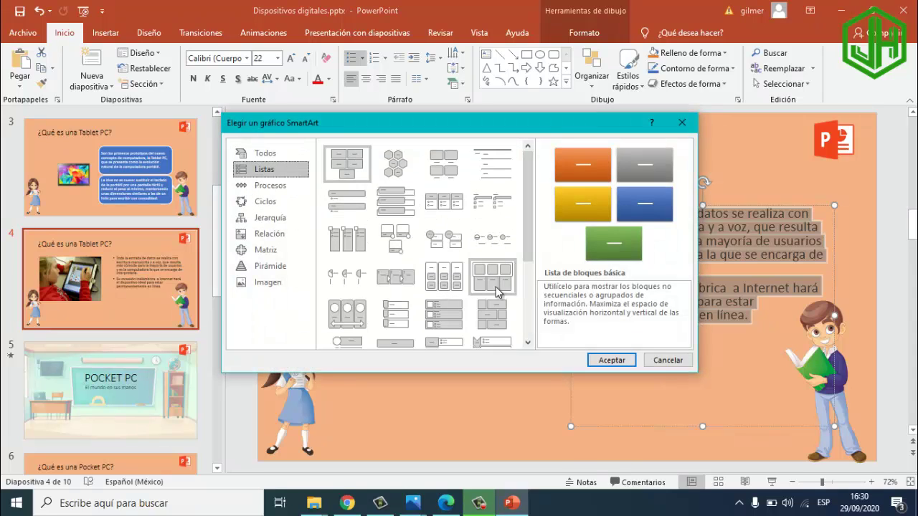
click(471, 309)
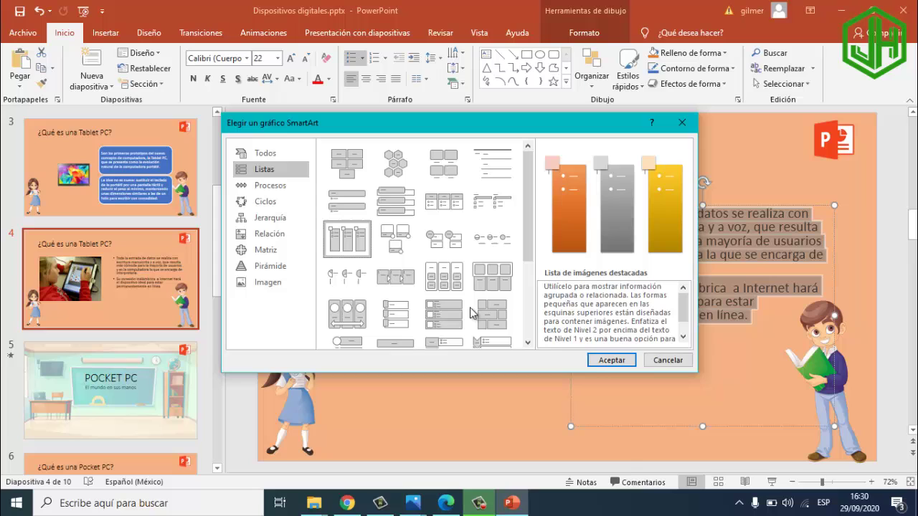
click(598, 360)
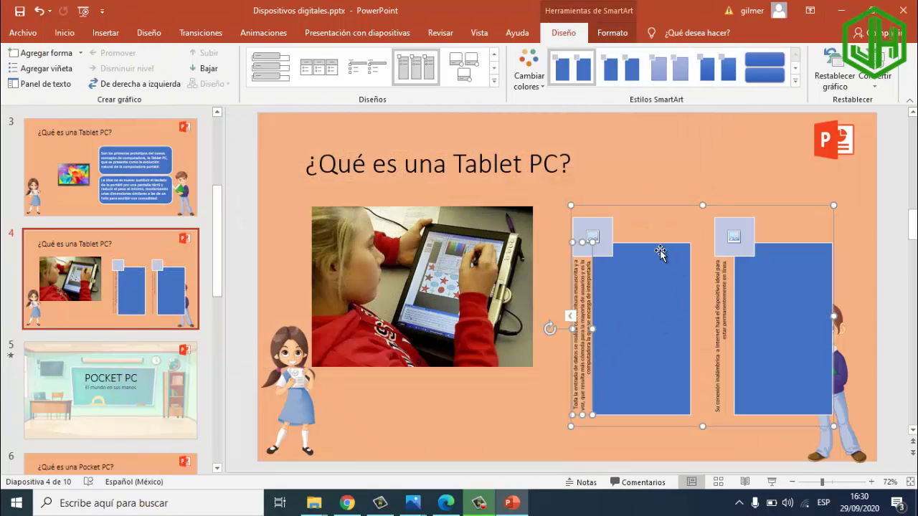
Preview several alternative list layouts for the SmartArt graphic.
click(330, 68)
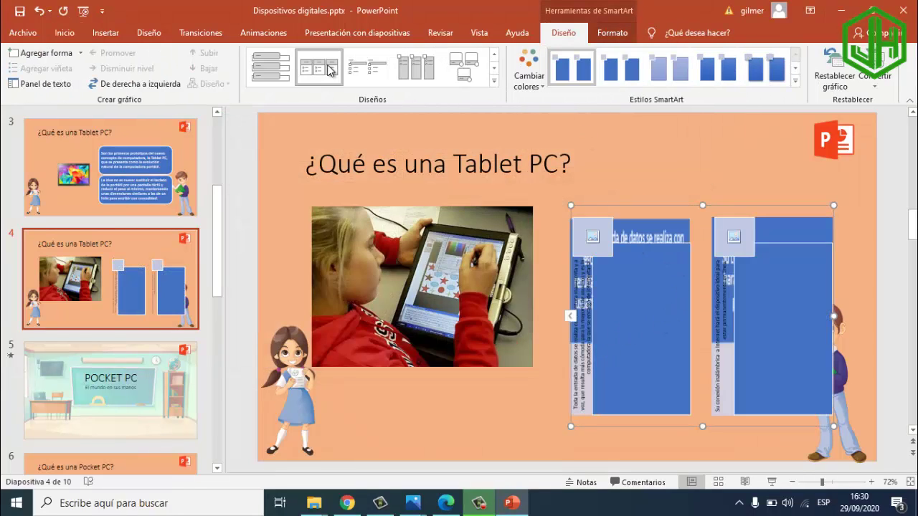
click(368, 72)
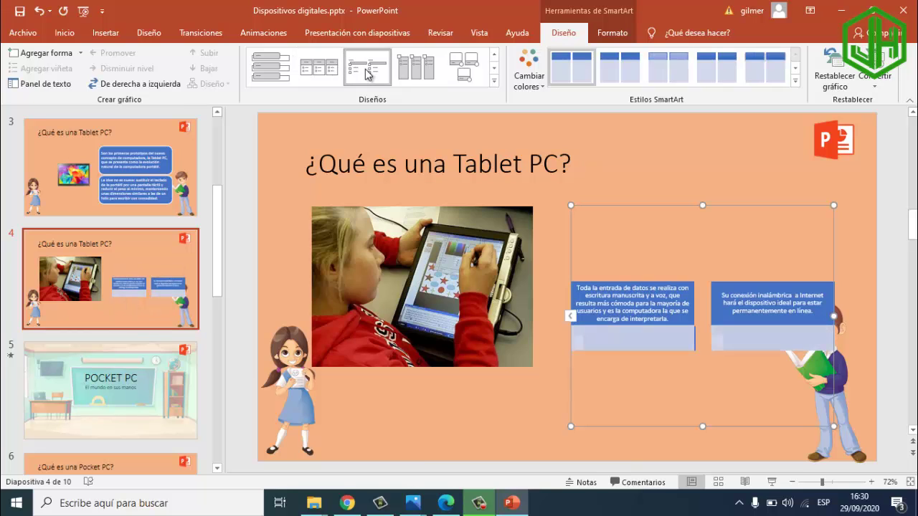
click(465, 68)
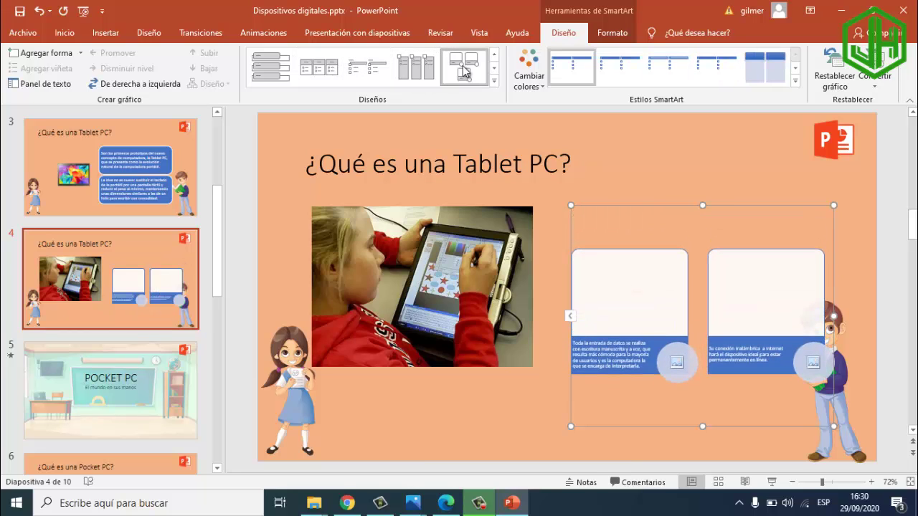
click(270, 68)
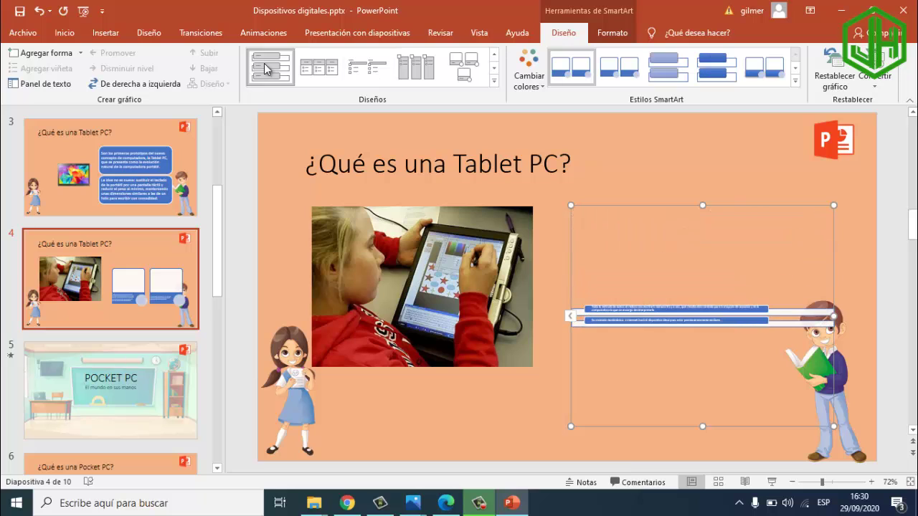
Change the SmartArt to the Lista vertical de imágenes layout and shift it slightly left.
click(494, 81)
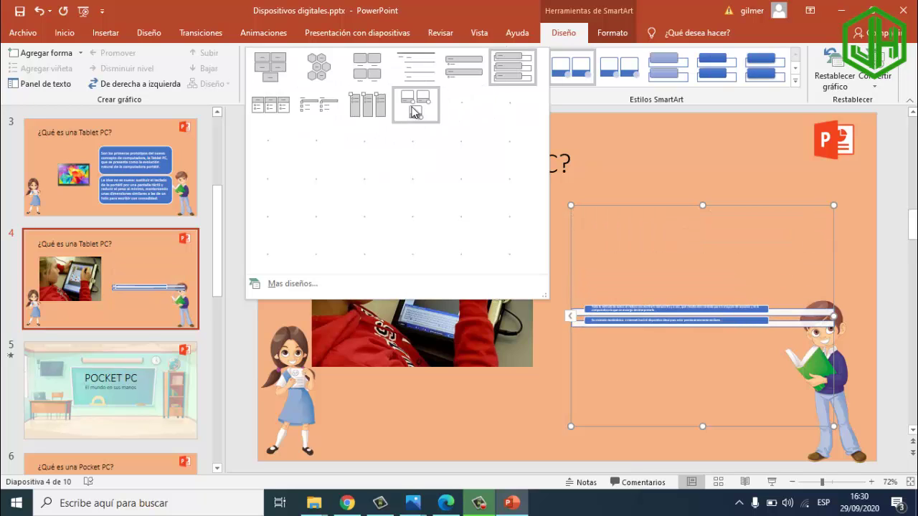
click(297, 284)
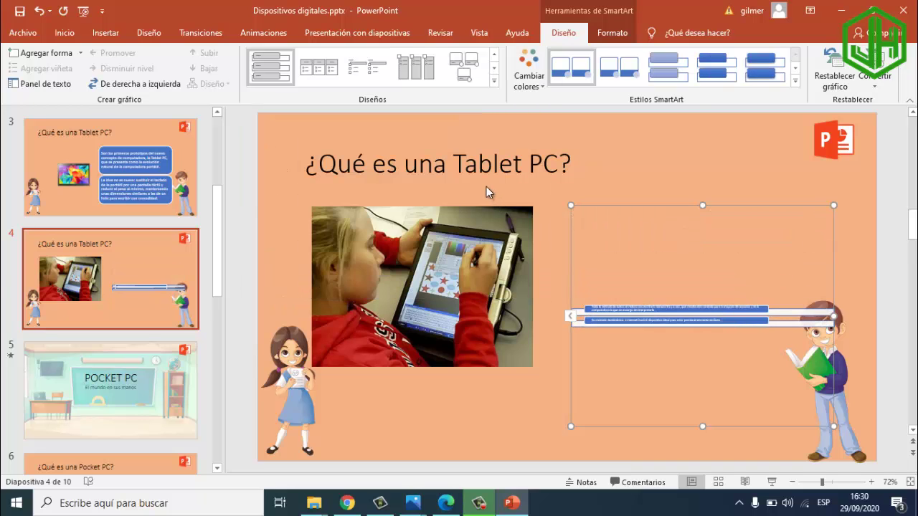
click(264, 169)
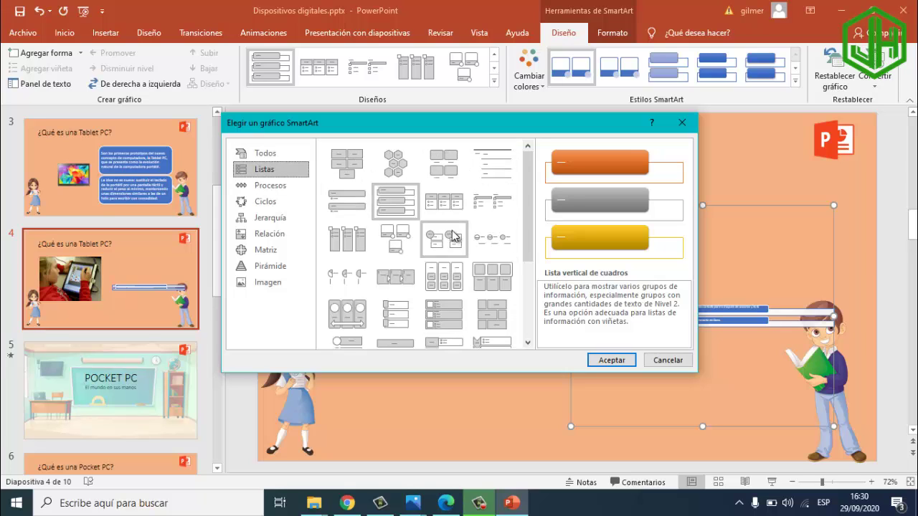
click(452, 317)
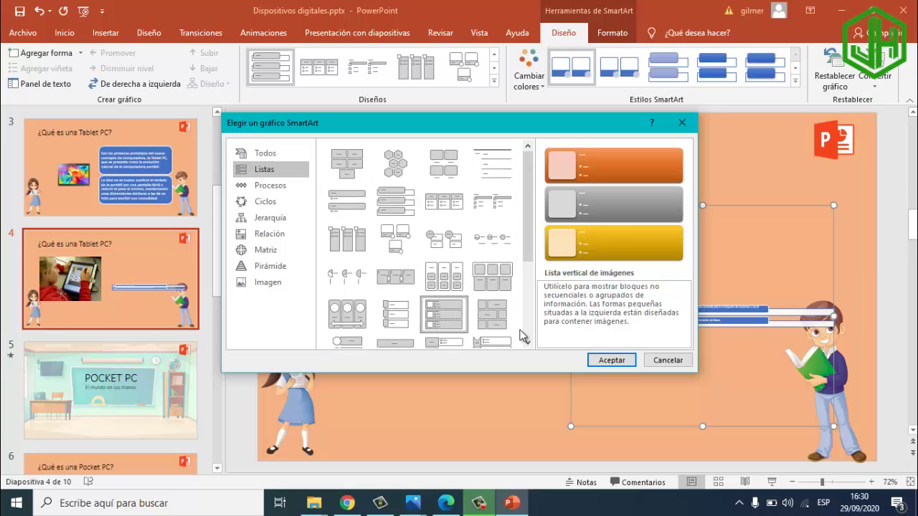
click(610, 360)
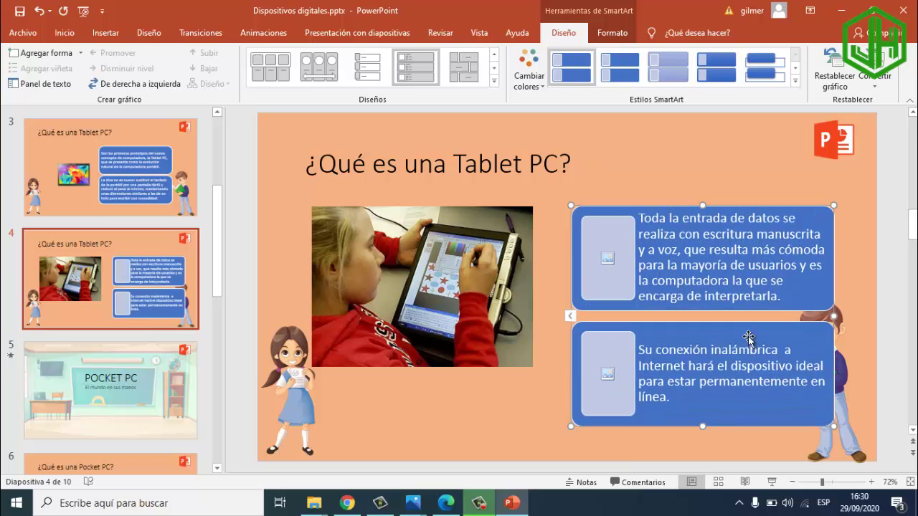
drag(834, 280, 805, 266)
Open the Pocket PC slide 6, then switch to the browser showing the activity PDF.
scroll(118, 394, down, 3)
click(110, 357)
scroll(111, 348, down, 2)
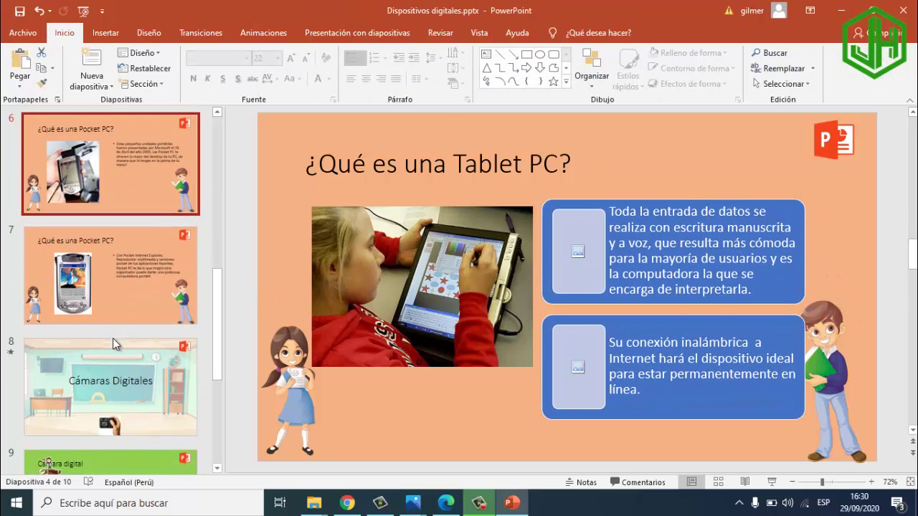
scroll(119, 340, up, 5)
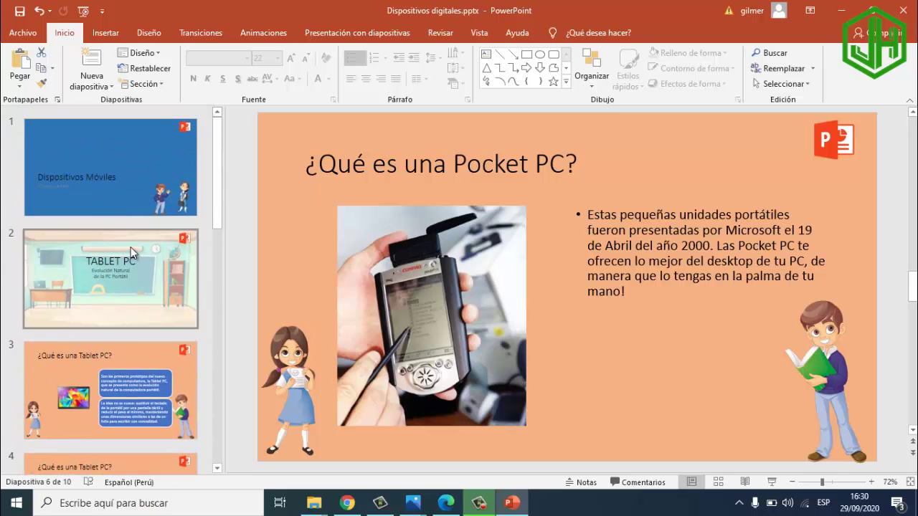
click(346, 503)
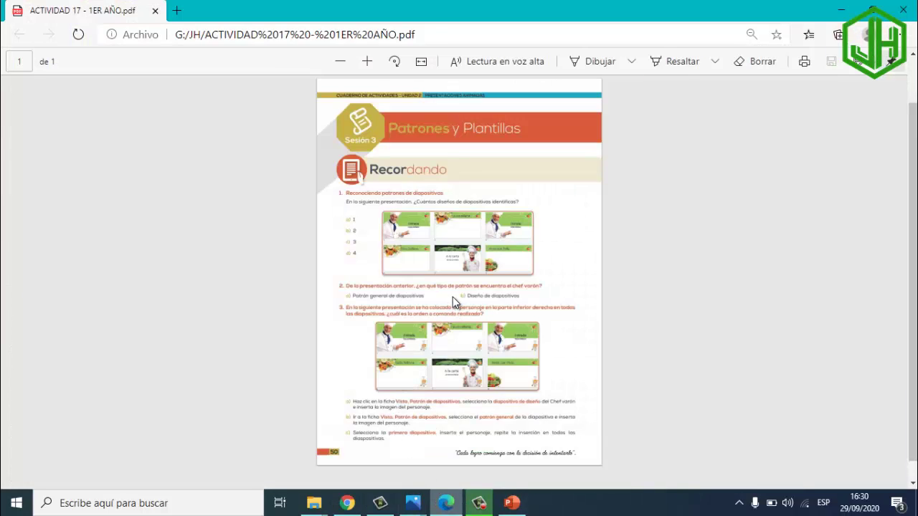
Zoom into ACTIVIDAD 17 - 1ER AÑO.pdf and read questions 1–3, returning to the top.
scroll(453, 297, up, 5)
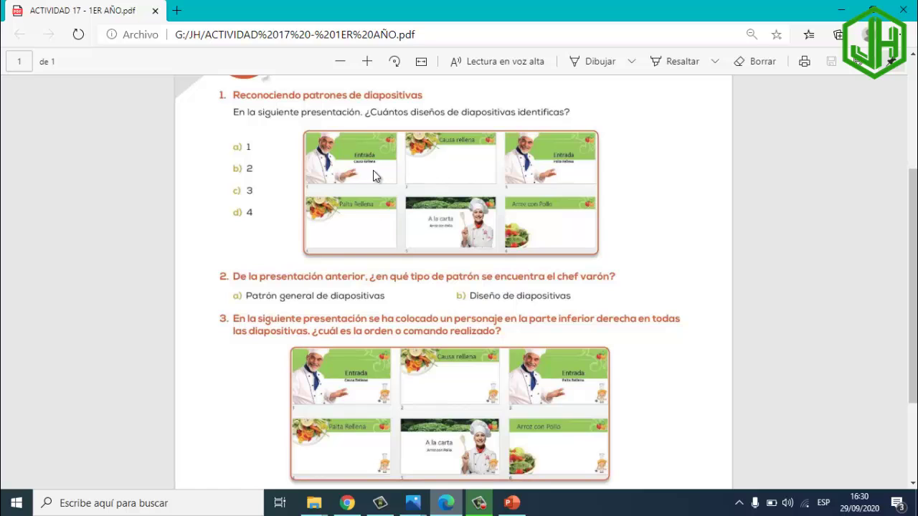
scroll(300, 223, down, 2)
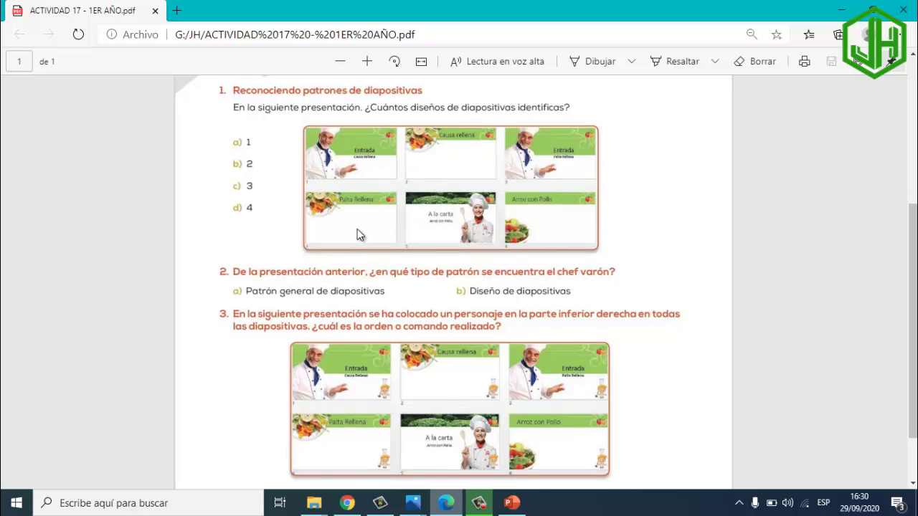
scroll(326, 228, down, 2)
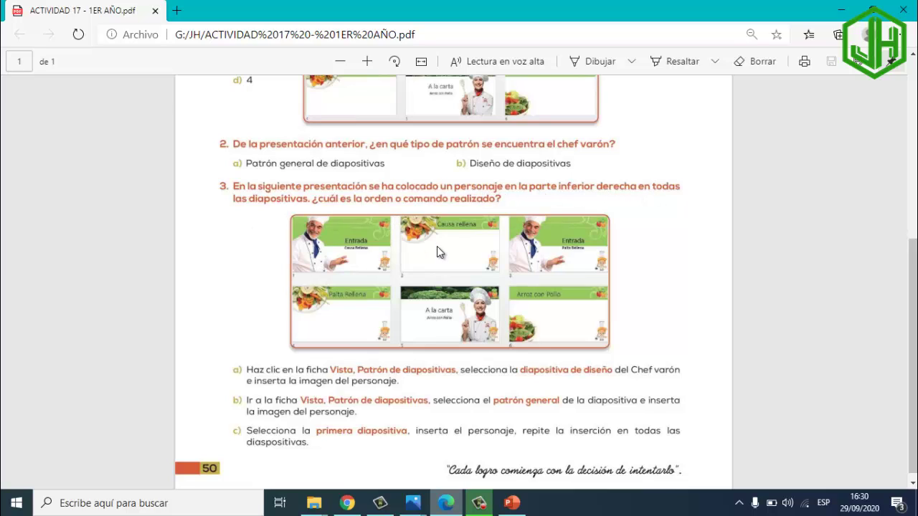
scroll(433, 268, down, 1)
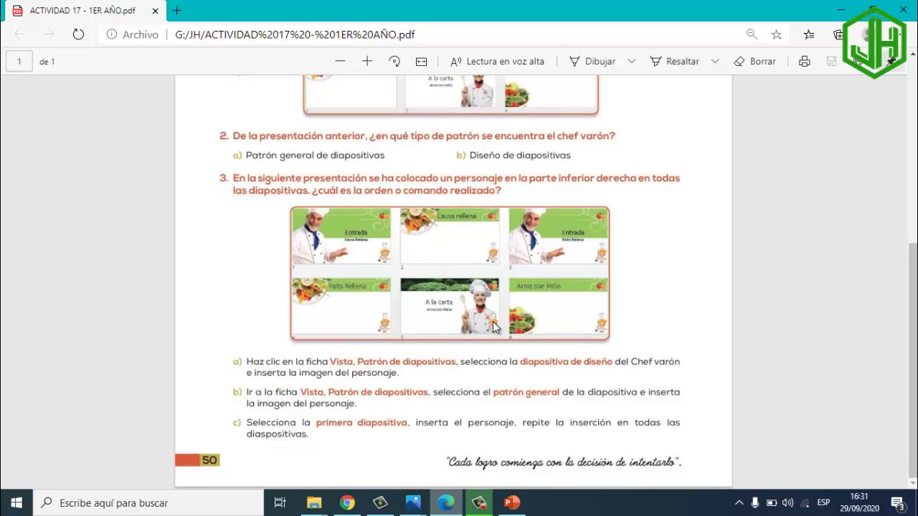
scroll(492, 322, up, 2)
scroll(485, 315, up, 4)
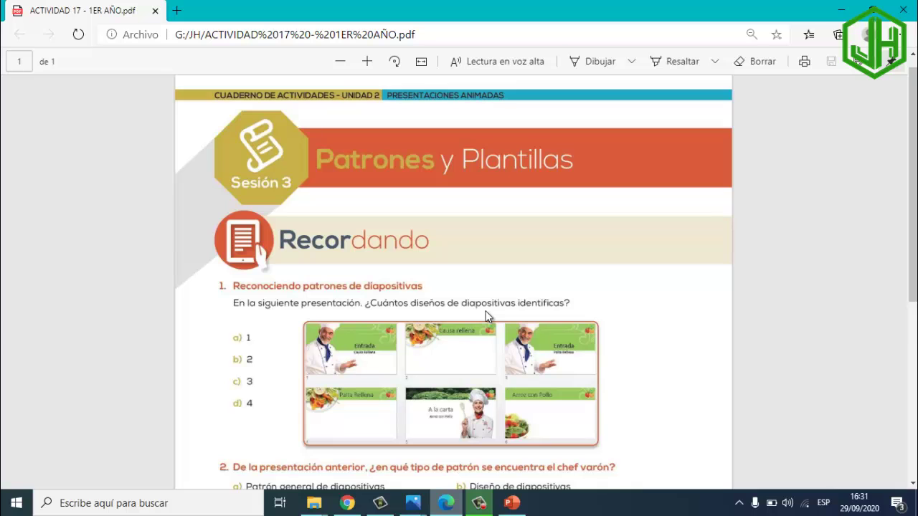